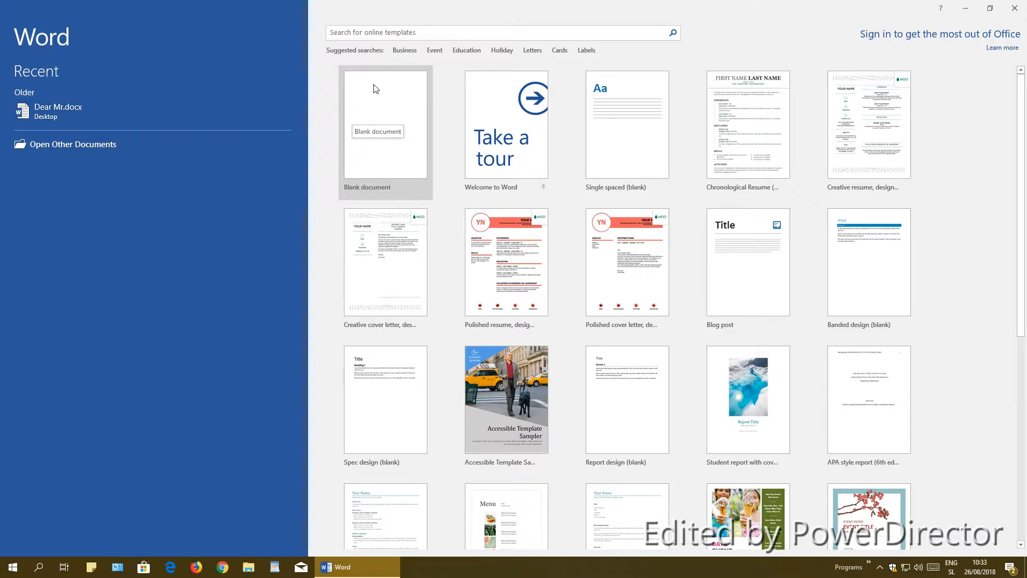
# Create a blank document and paste the copied Lorem ipsum paragraphs into it as text only
pyautogui.rightClick(391, 126)
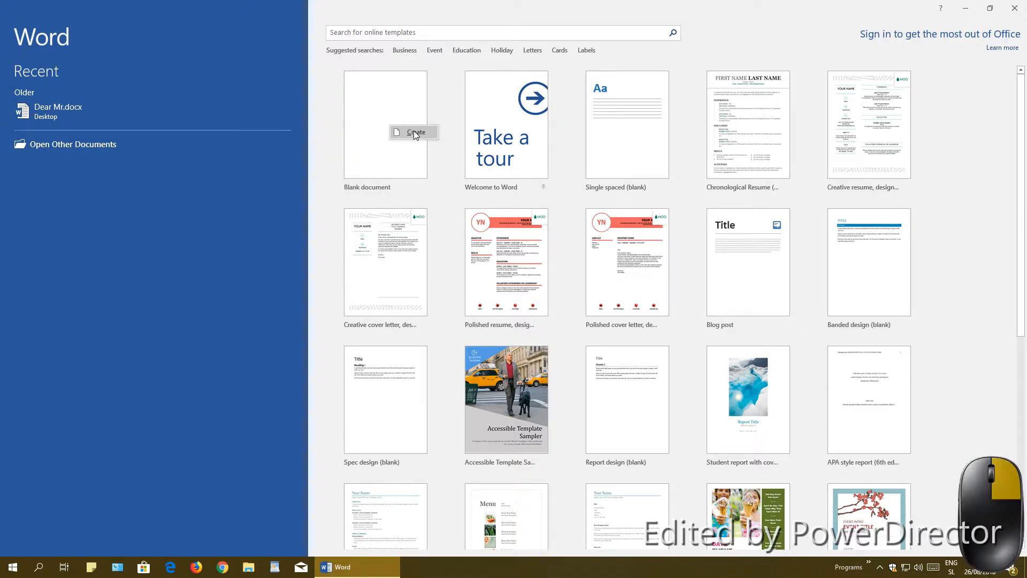
pyautogui.click(416, 133)
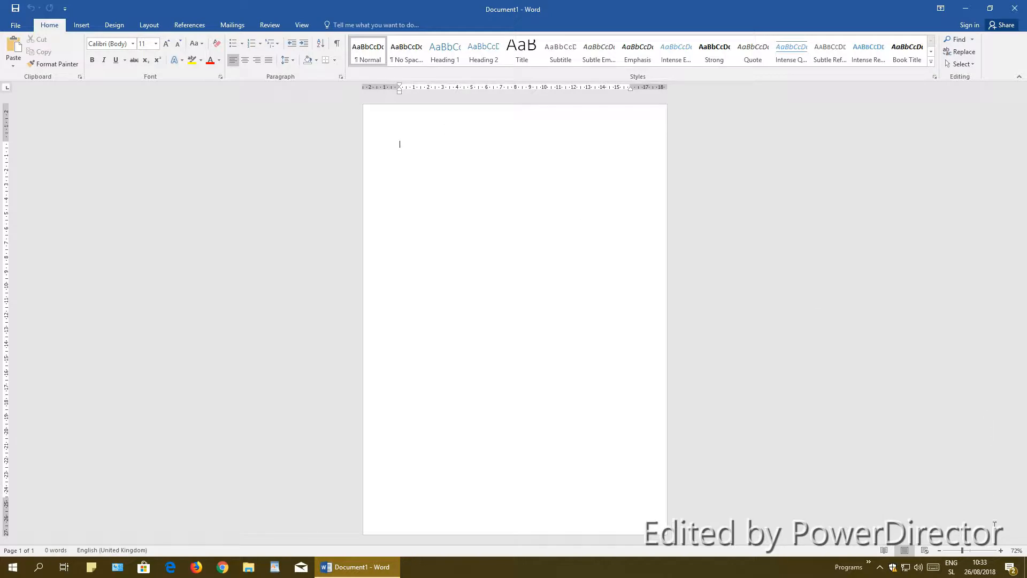
pyautogui.click(1001, 551)
pyautogui.click(1001, 550)
pyautogui.click(1000, 550)
pyautogui.click(1001, 550)
pyautogui.click(1001, 551)
pyautogui.click(1001, 551)
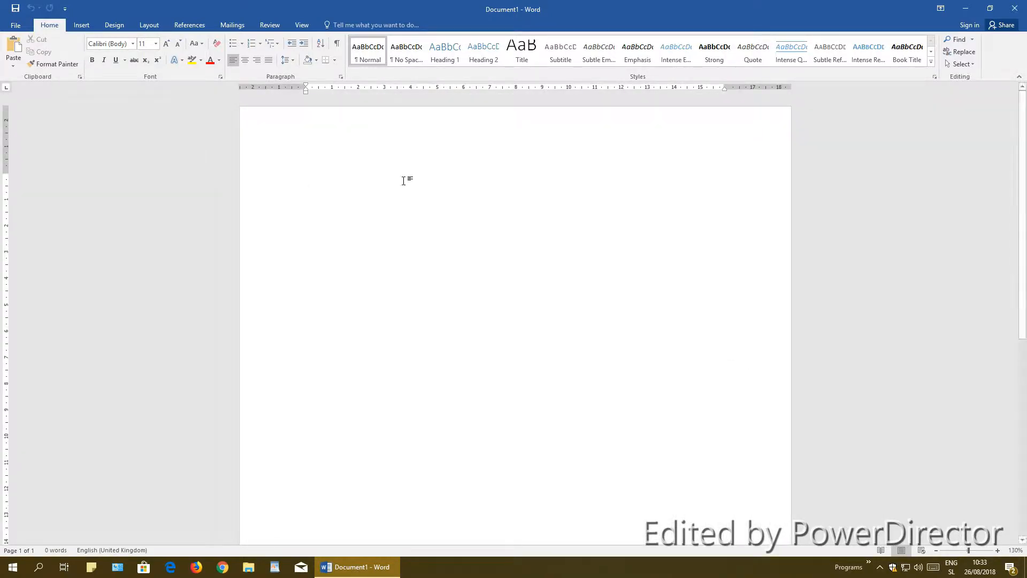
pyautogui.rightClick(350, 173)
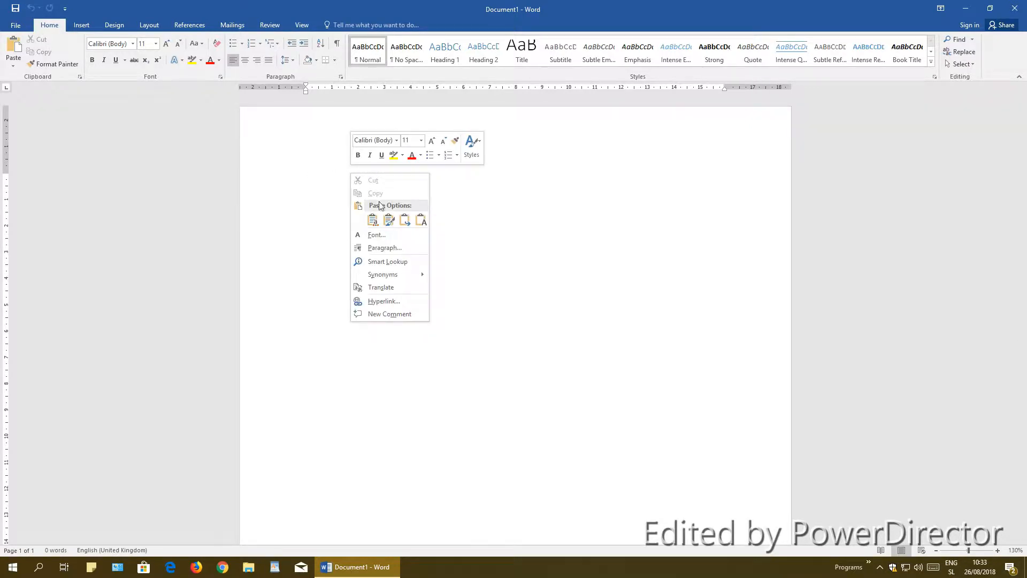
pyautogui.click(421, 220)
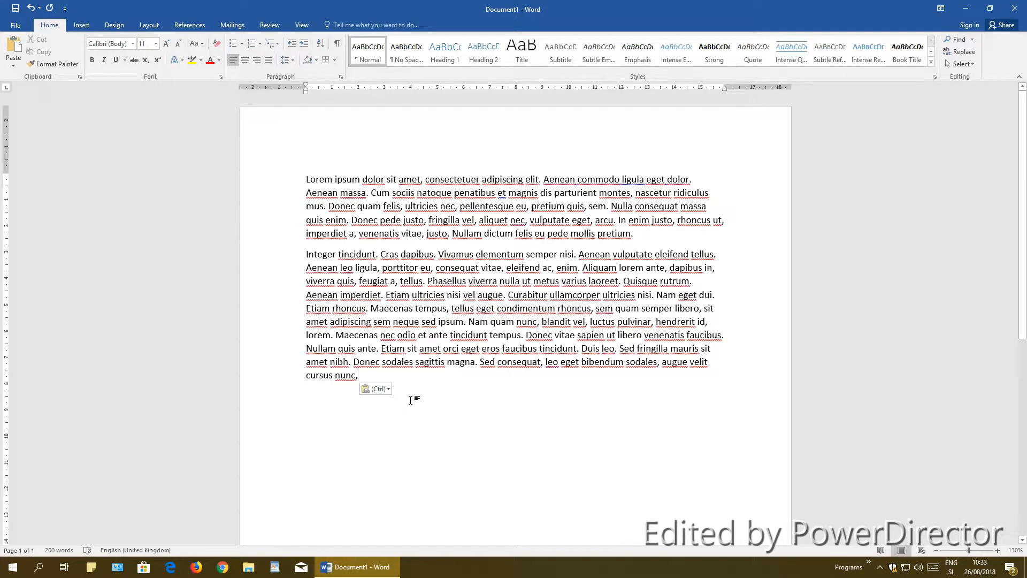
# Insert the built-in Filigree cover page ahead of the Lorem ipsum text
pyautogui.click(85, 26)
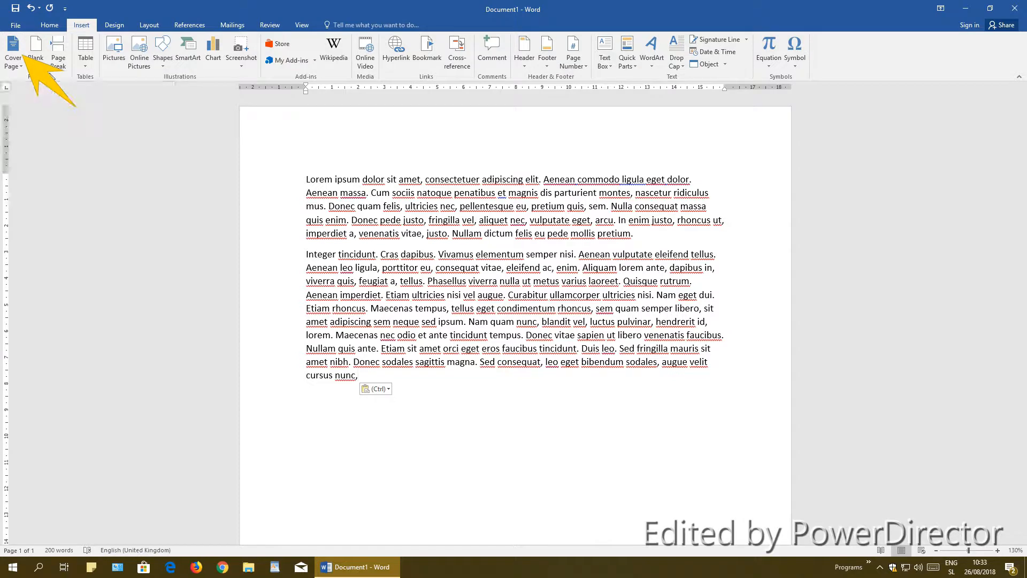
pyautogui.click(15, 52)
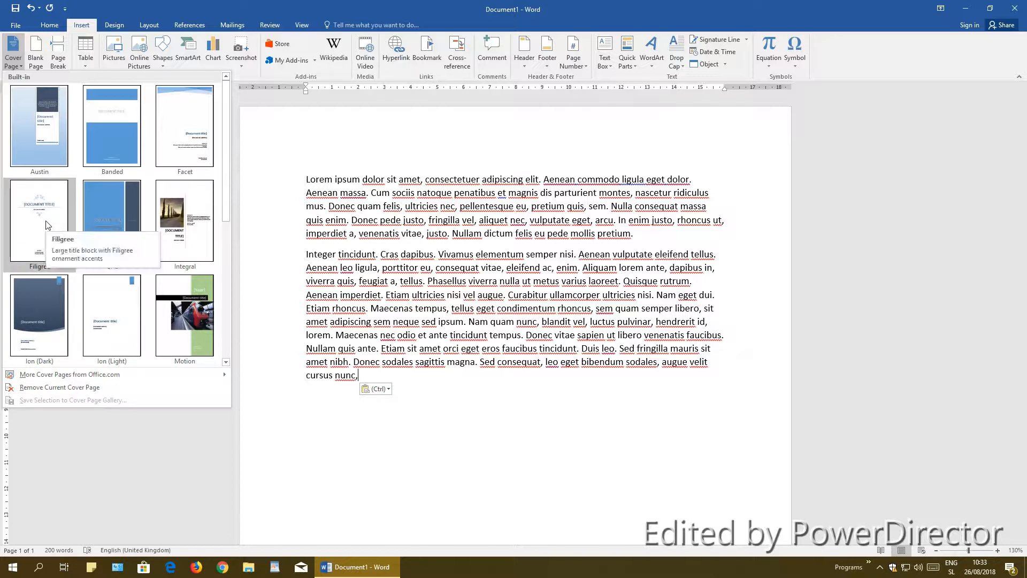
pyautogui.click(46, 224)
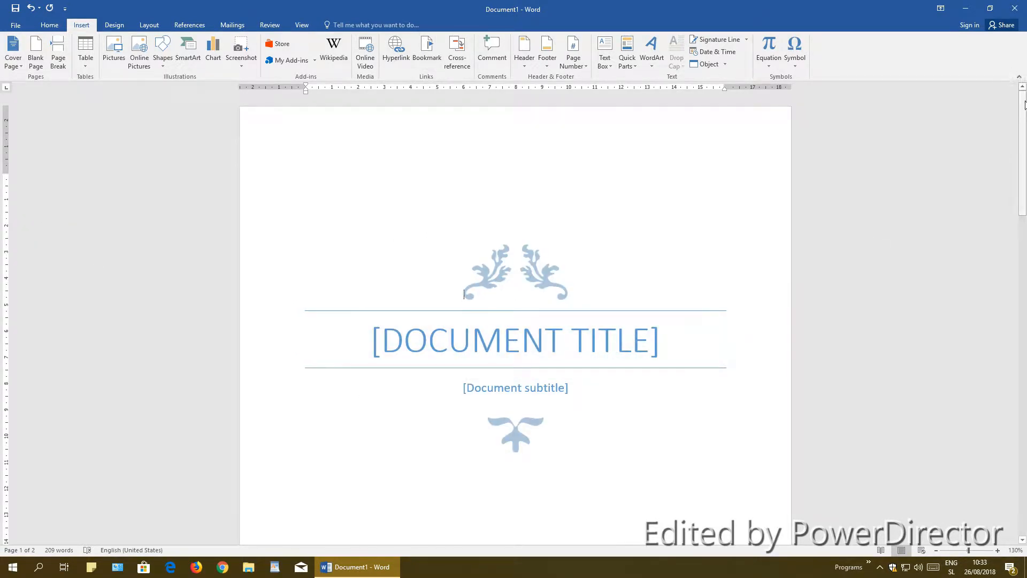
pyautogui.moveTo(1024, 105); pyautogui.dragTo(1024, 326)
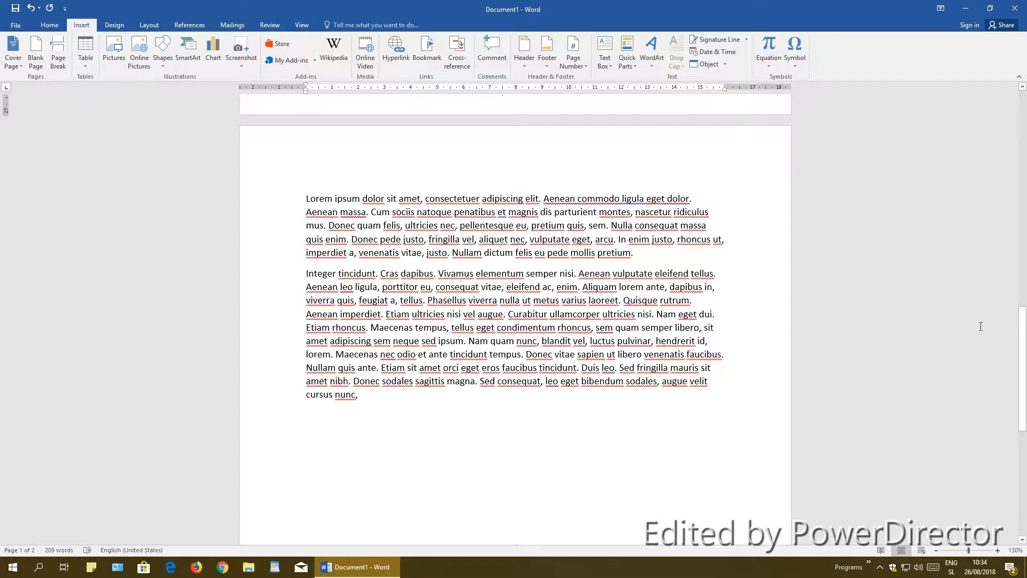
# Fill in the cover page with the title "DUMMY DOCUMENT" and the subtitle "By ACOnetwork"
pyautogui.moveTo(1023, 345); pyautogui.dragTo(1022, 139)
pyautogui.click(528, 300)
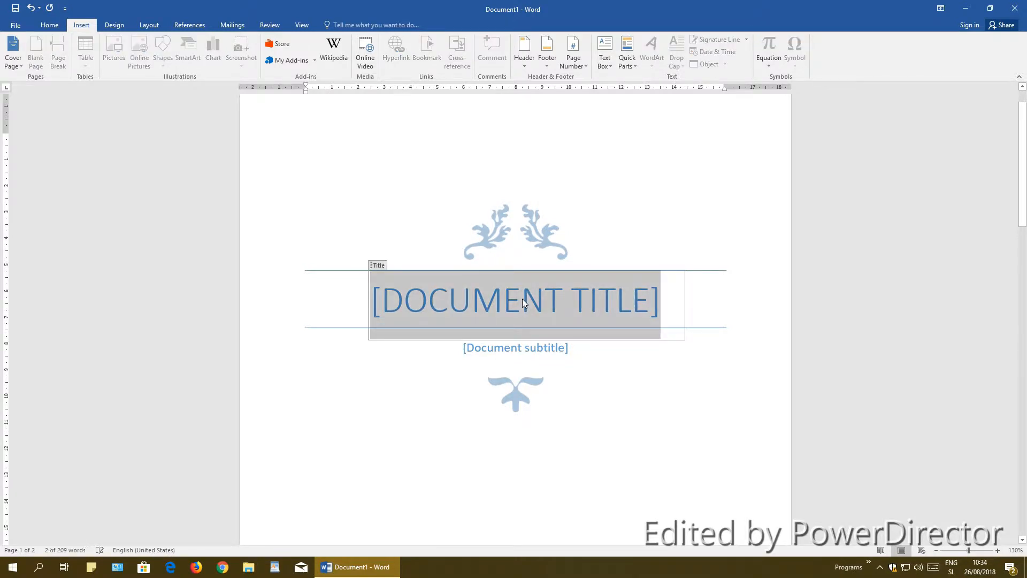
pyautogui.write('DUMMY DOCUMENT')
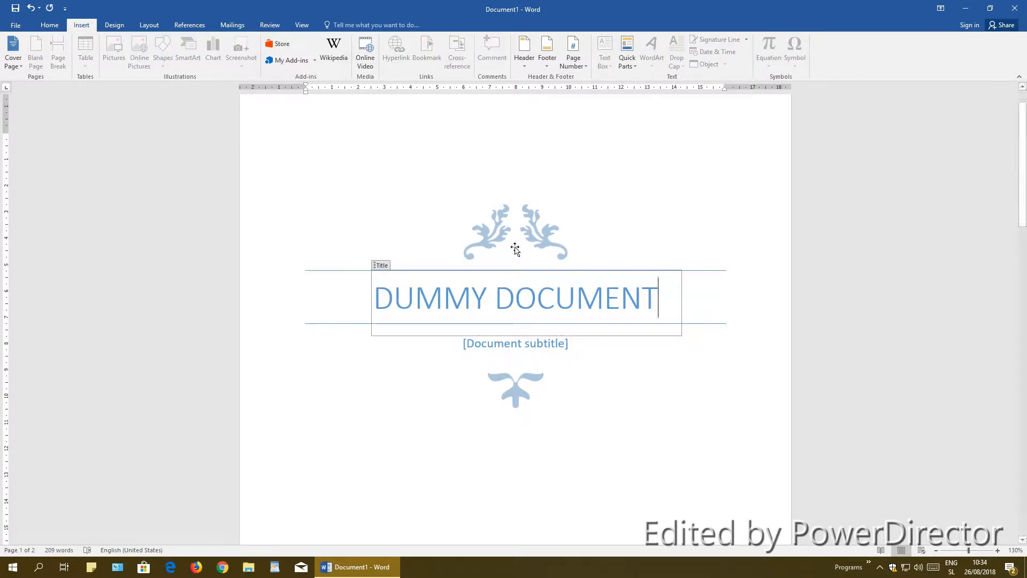
pyautogui.click(654, 389)
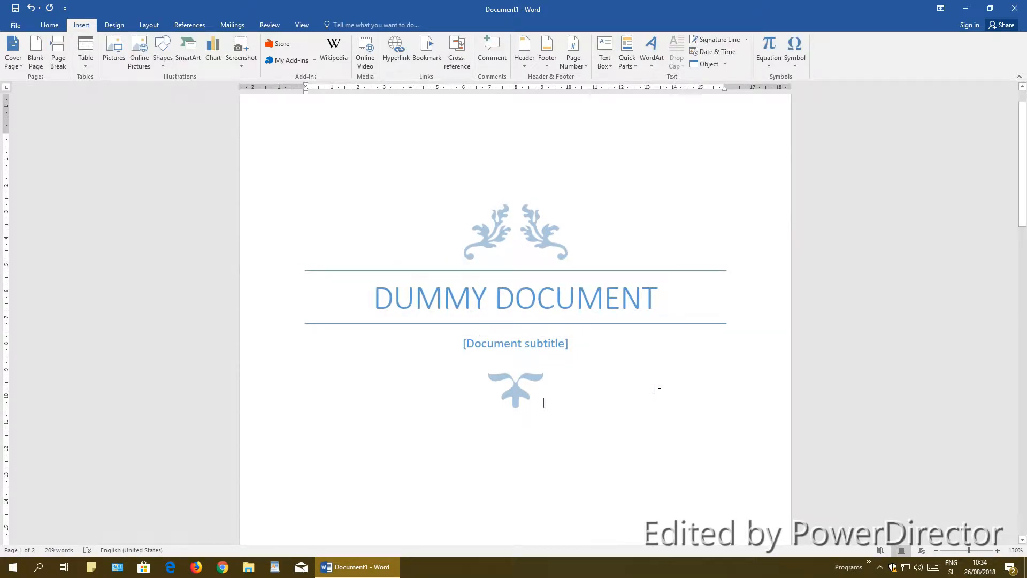
pyautogui.click(526, 342)
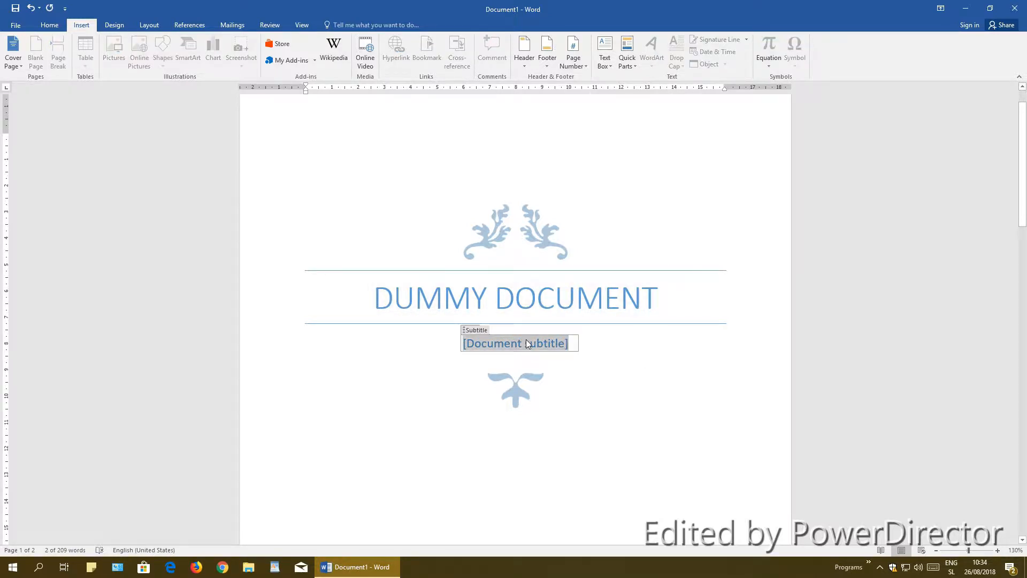
pyautogui.write('By ACOnetwork')
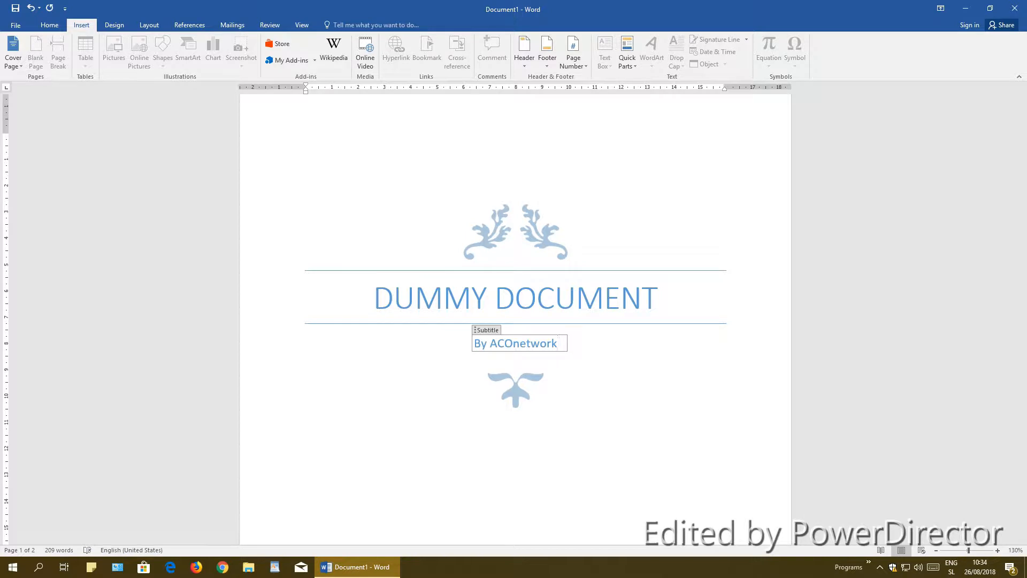
pyautogui.click(732, 376)
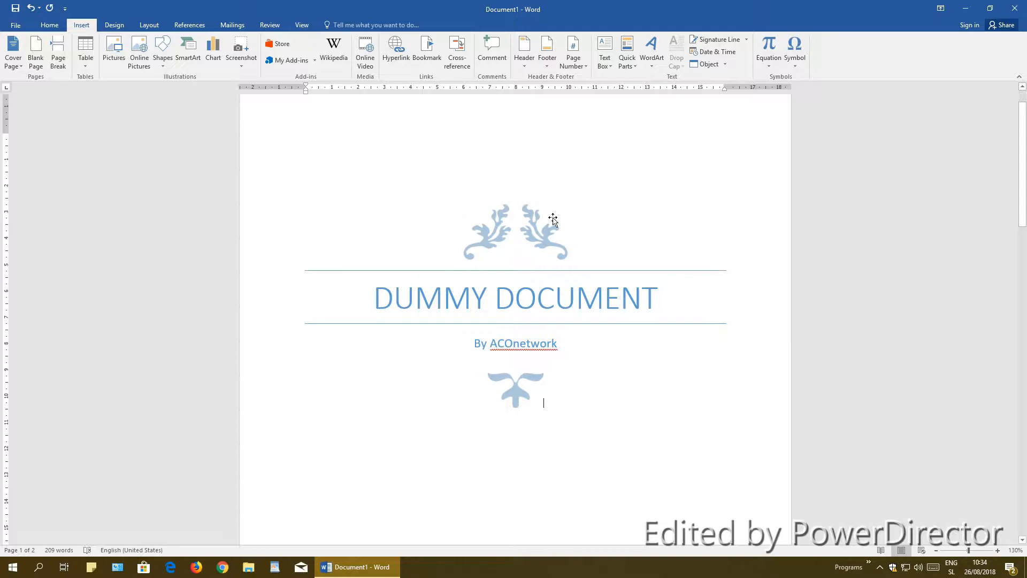
# Compare the one-page and multiple-page views, leaving the document displayed as multiple pages side by side
pyautogui.moveTo(1023, 147); pyautogui.dragTo(1016, 107)
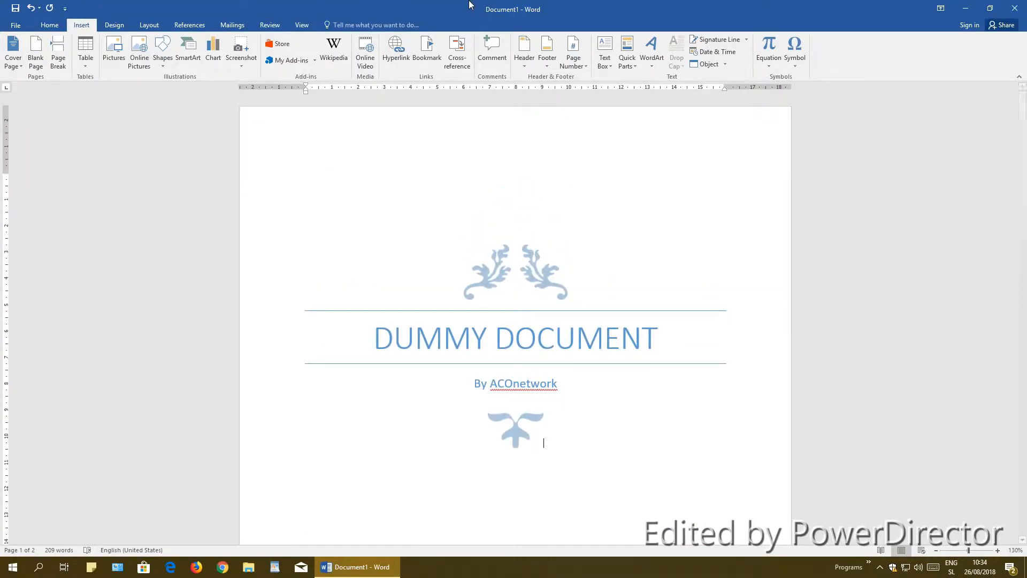
pyautogui.click(307, 25)
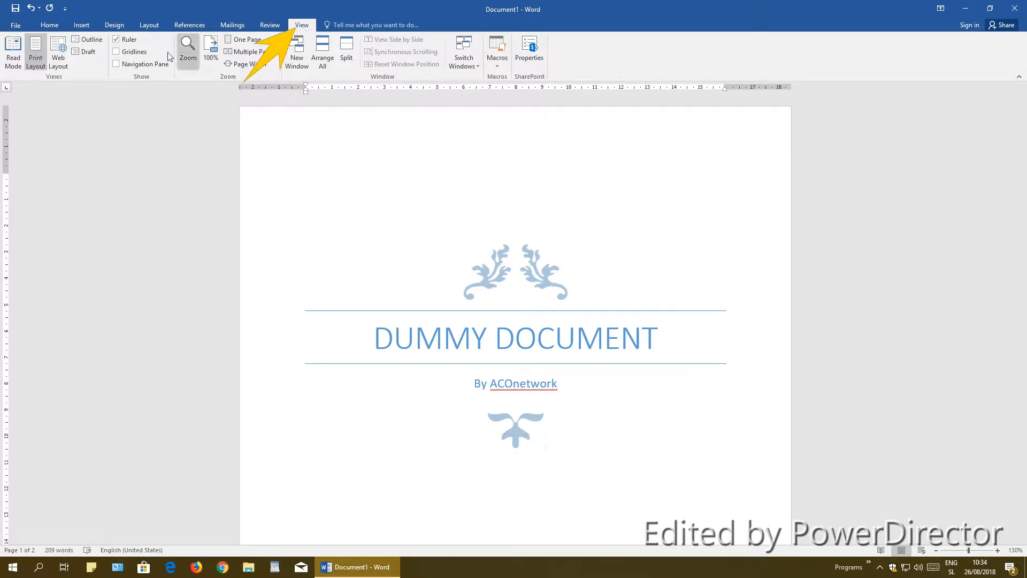
pyautogui.click(263, 51)
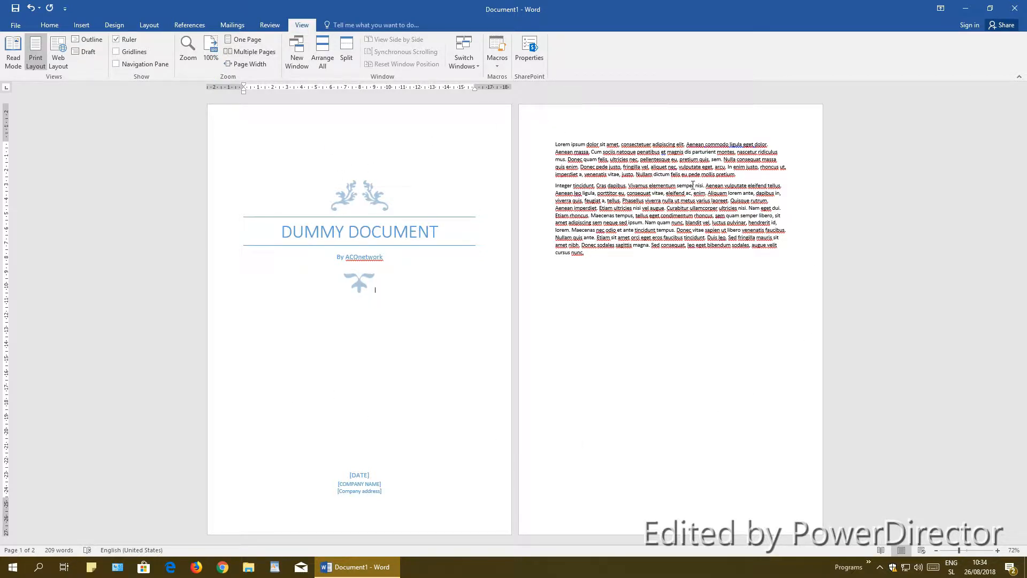
pyautogui.click(244, 39)
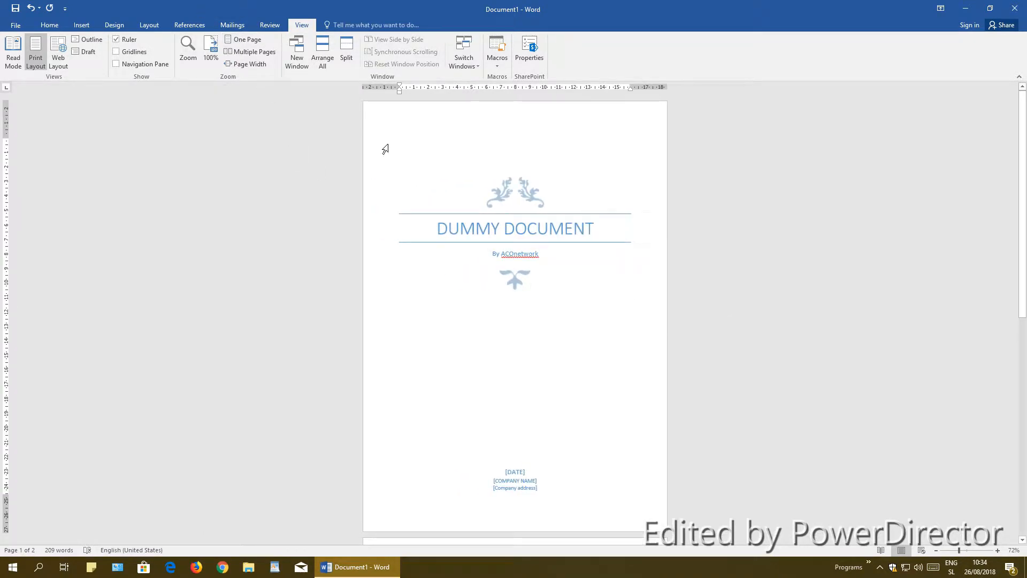
pyautogui.click(250, 54)
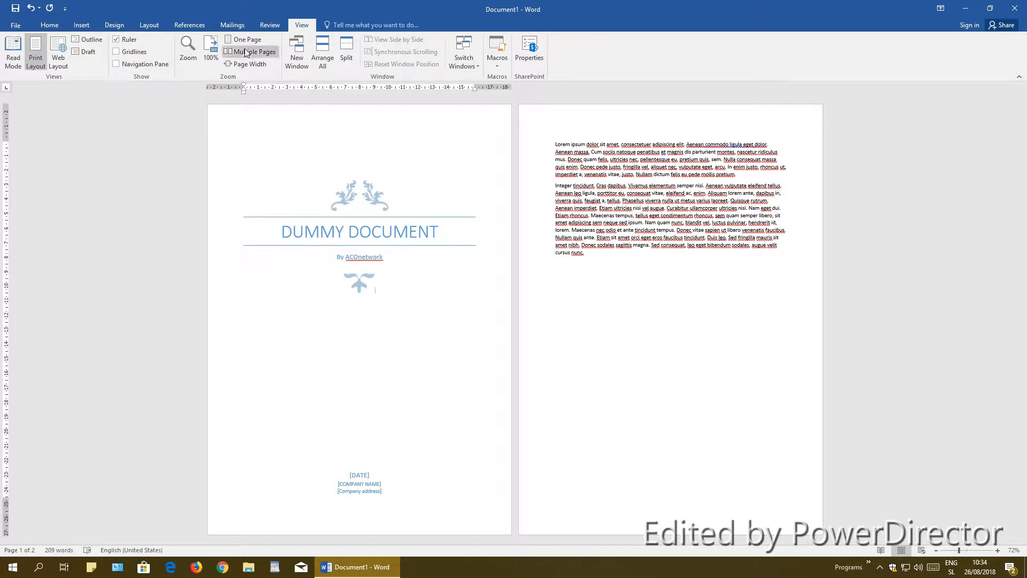
# Try inserting a blank page after the end of the body text, and undo the insertion
pyautogui.click(81, 26)
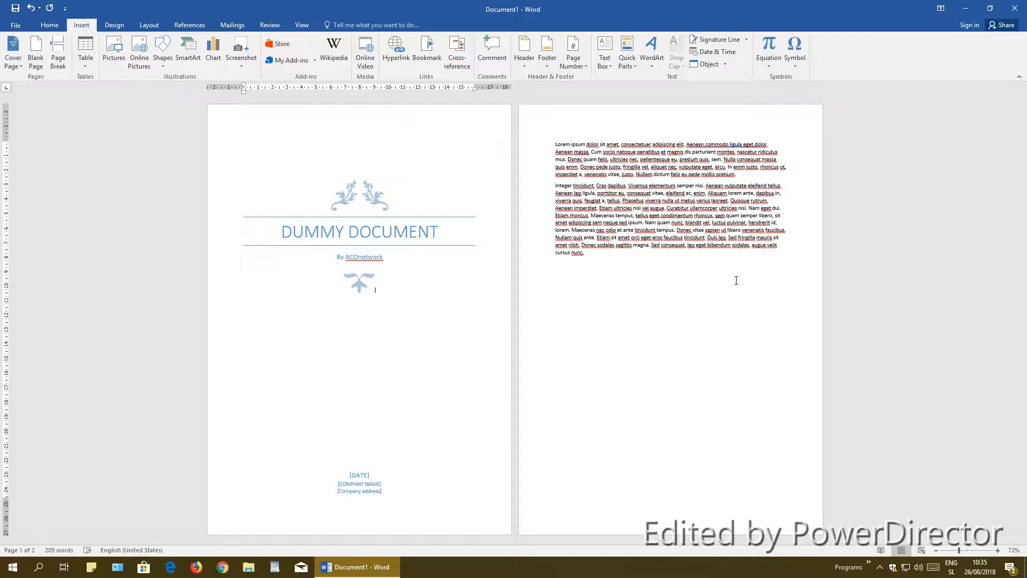
pyautogui.click(594, 252)
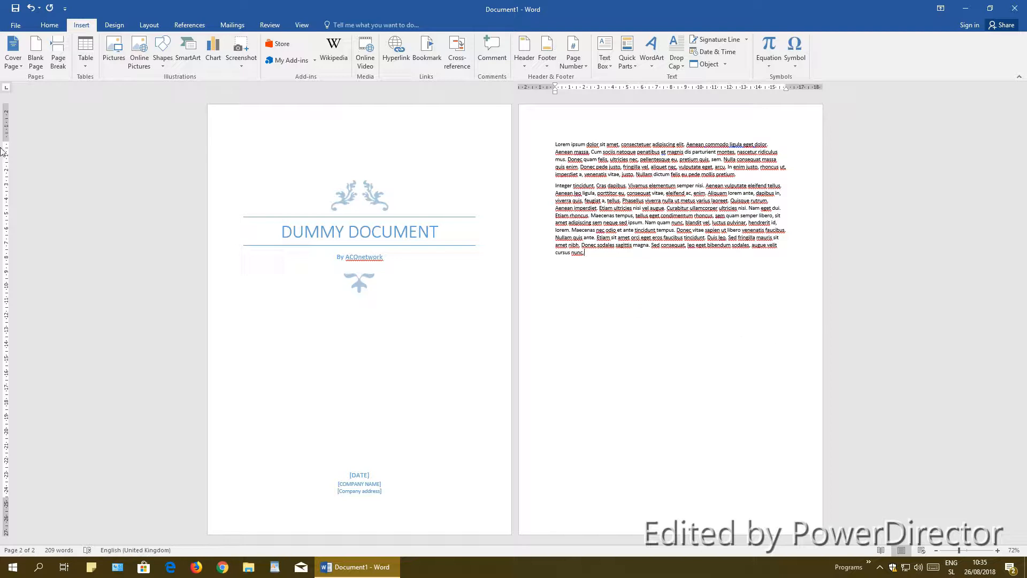
pyautogui.click(37, 58)
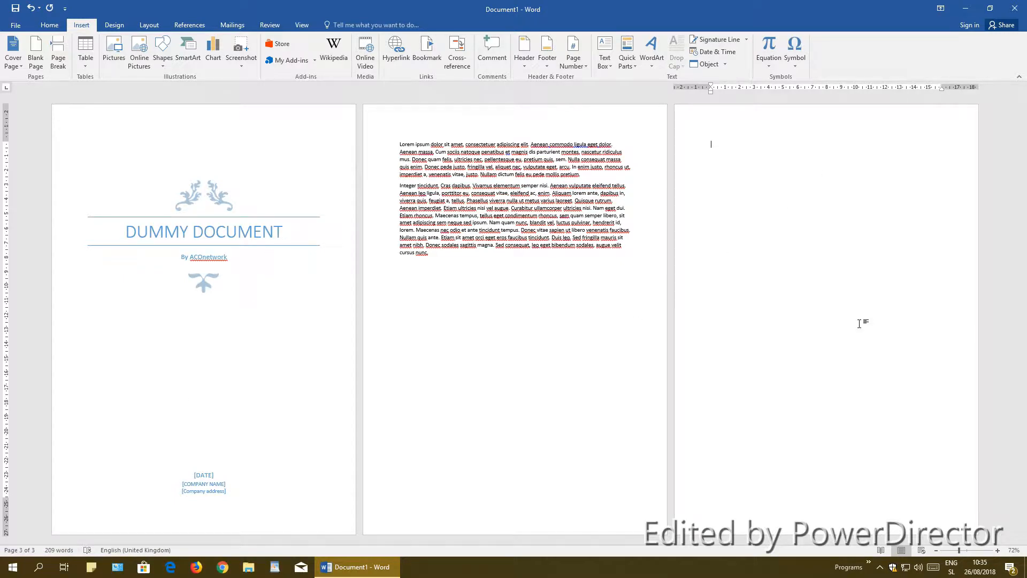
pyautogui.click(31, 8)
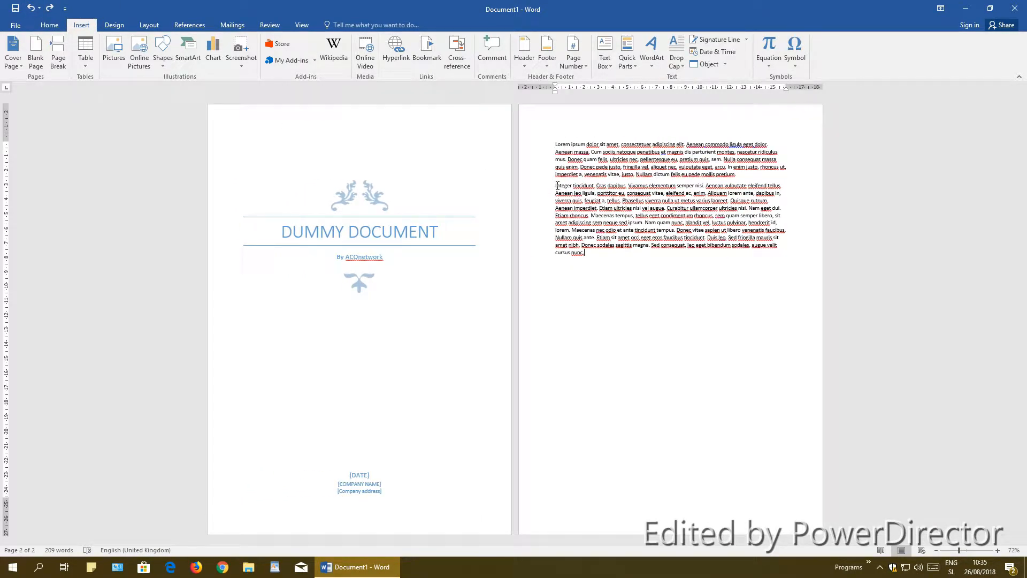
# Try inserting a blank page before the "Integer tincidunt" paragraph, look through the pages, and undo the insertion
pyautogui.click(554, 187)
pyautogui.click(36, 59)
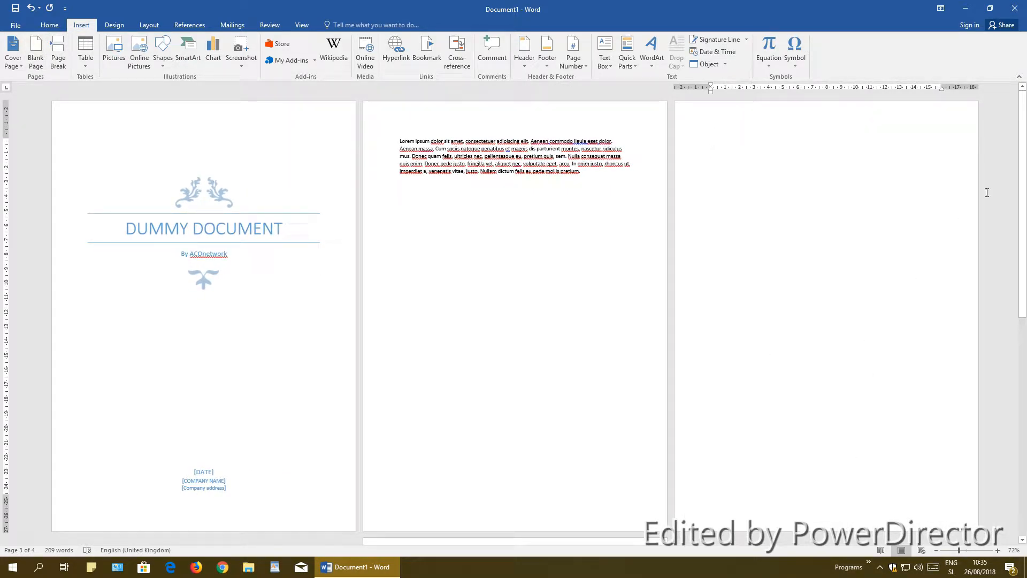
pyautogui.moveTo(1022, 116); pyautogui.dragTo(1025, 284)
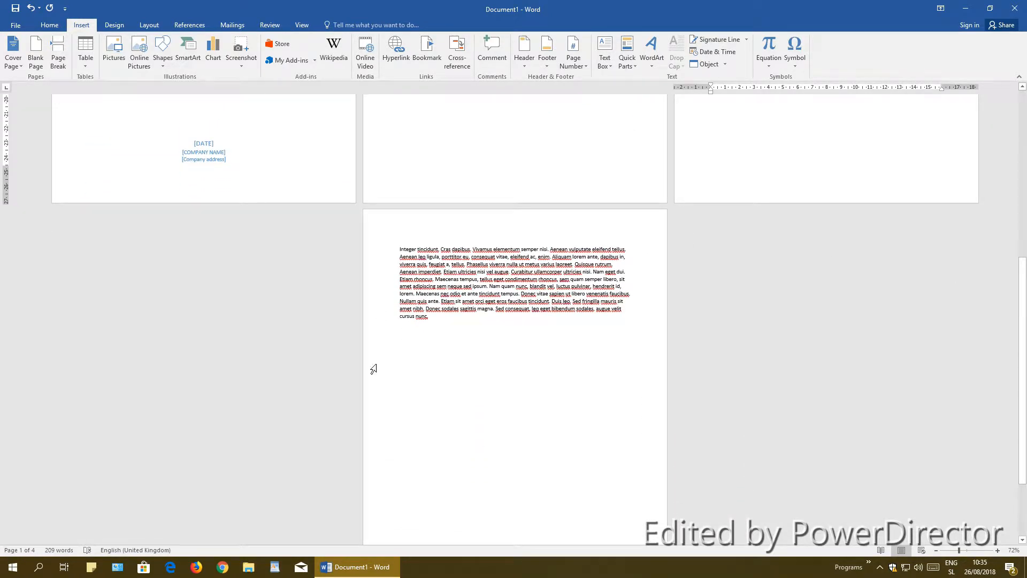
pyautogui.click(31, 8)
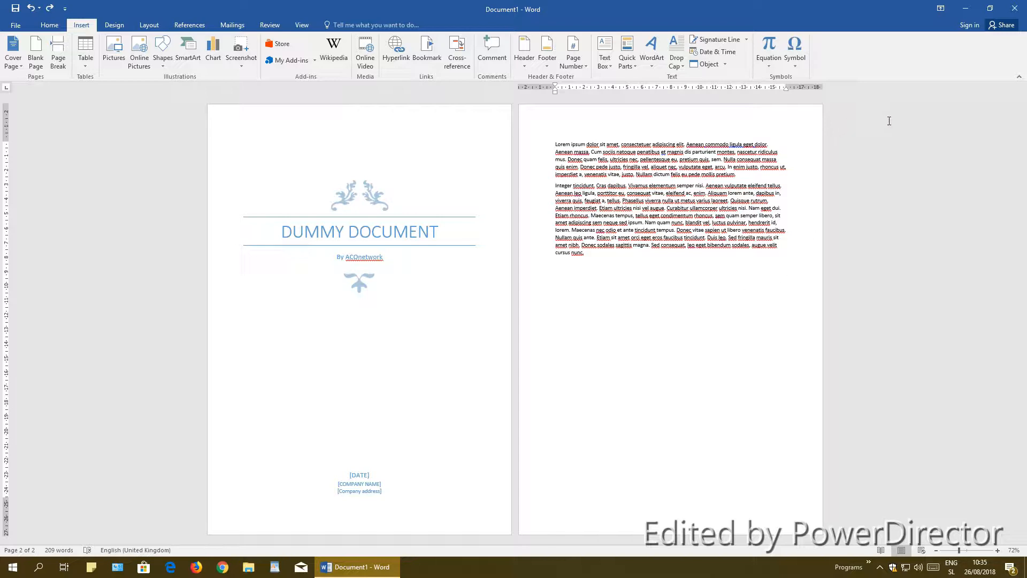
# Insert a page break before the "Integer tincidunt" paragraph and add the line "Hello" below that paragraph
pyautogui.click(556, 185)
pyautogui.click(57, 54)
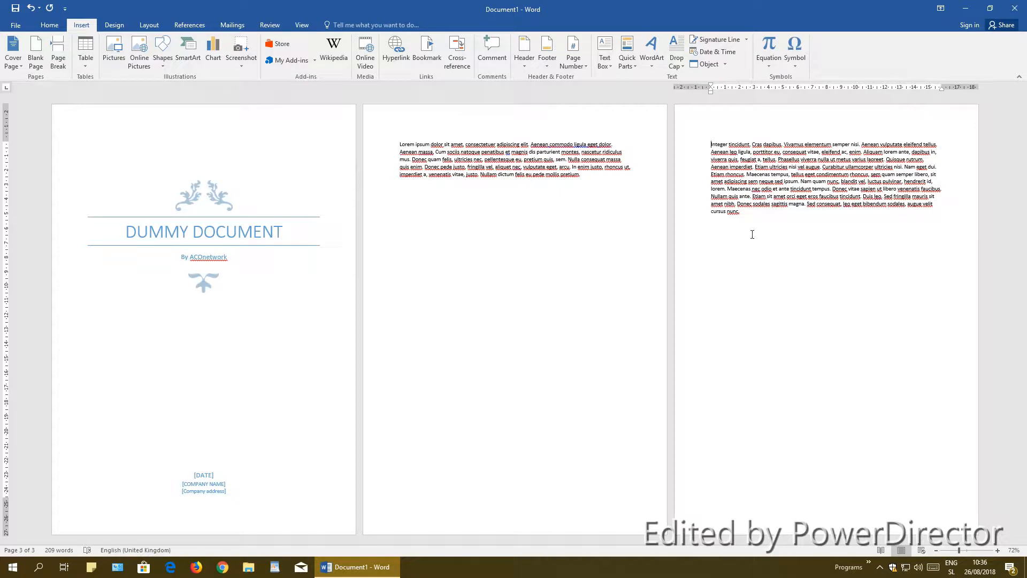
pyautogui.click(825, 223)
pyautogui.press('Return')
pyautogui.write('Hello')
# Try adding the text "ferr" in the empty area below the first Lorem ipsum paragraph, and undo it
pyautogui.click(594, 206)
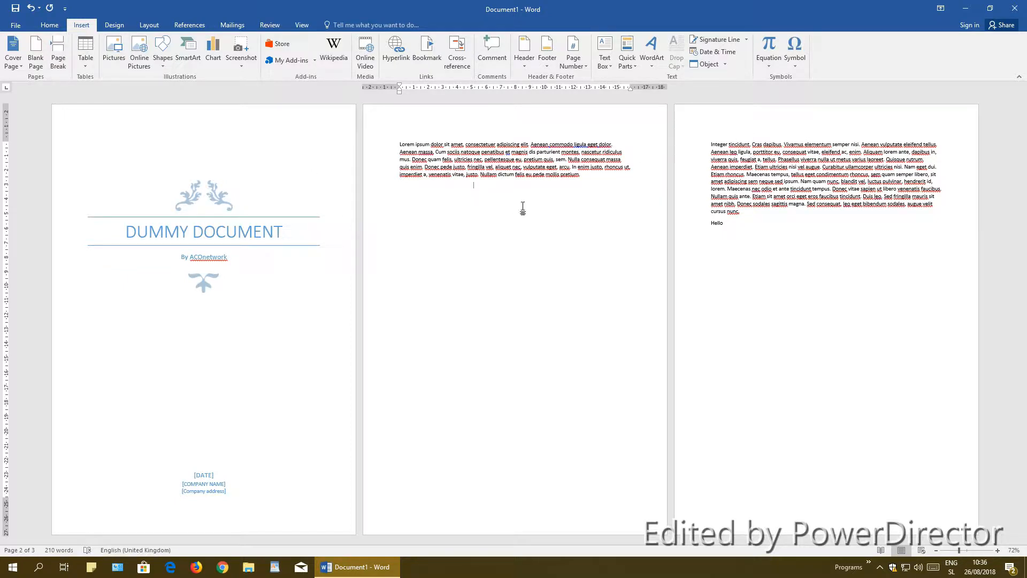
pyautogui.write('ferr')
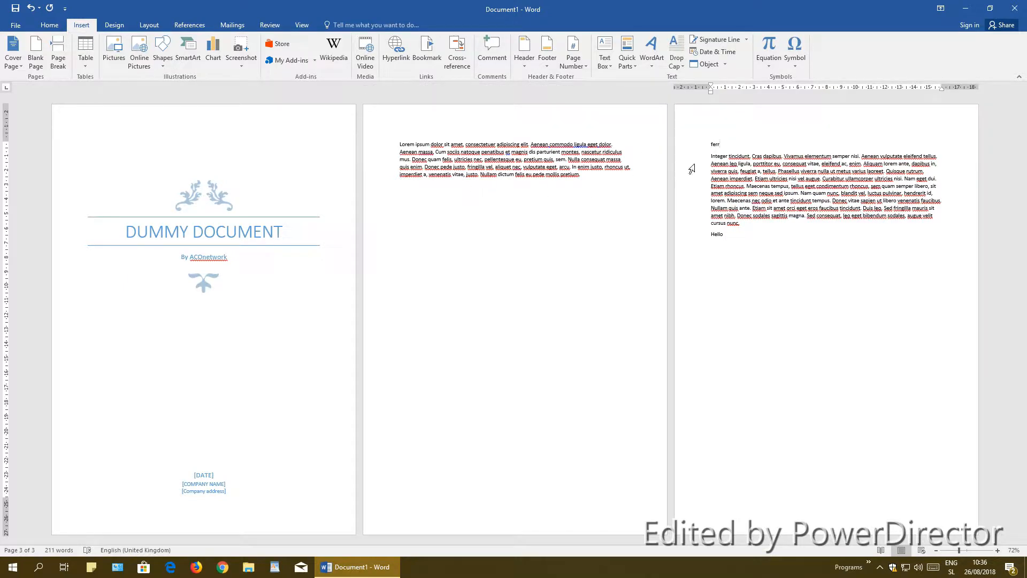
pyautogui.click(707, 145)
pyautogui.click(773, 139)
pyautogui.click(32, 8)
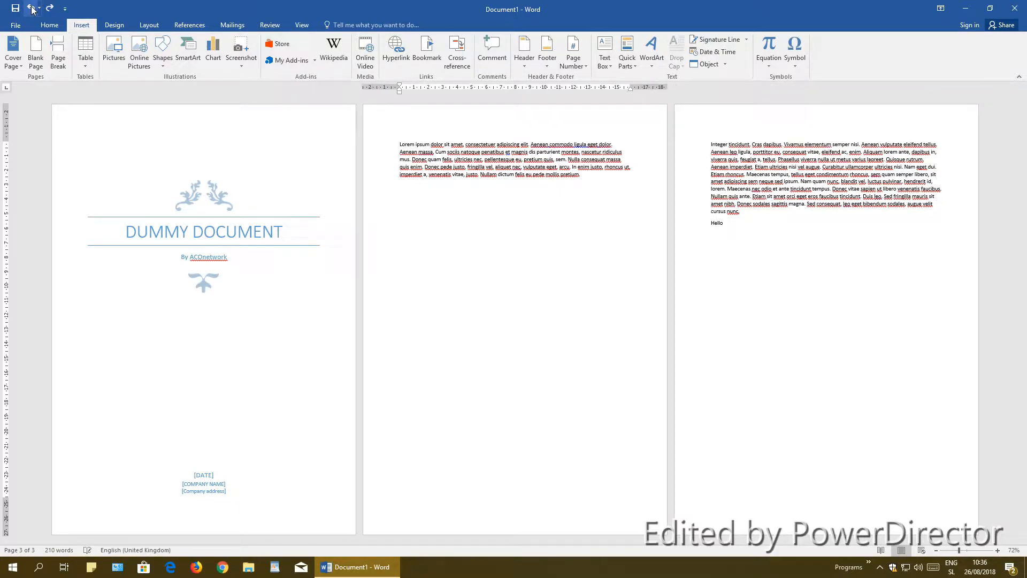
# Add the line "Hello again" directly below the first Lorem ipsum paragraph
pyautogui.click(601, 176)
pyautogui.press('Return')
pyautogui.write('Hello again')
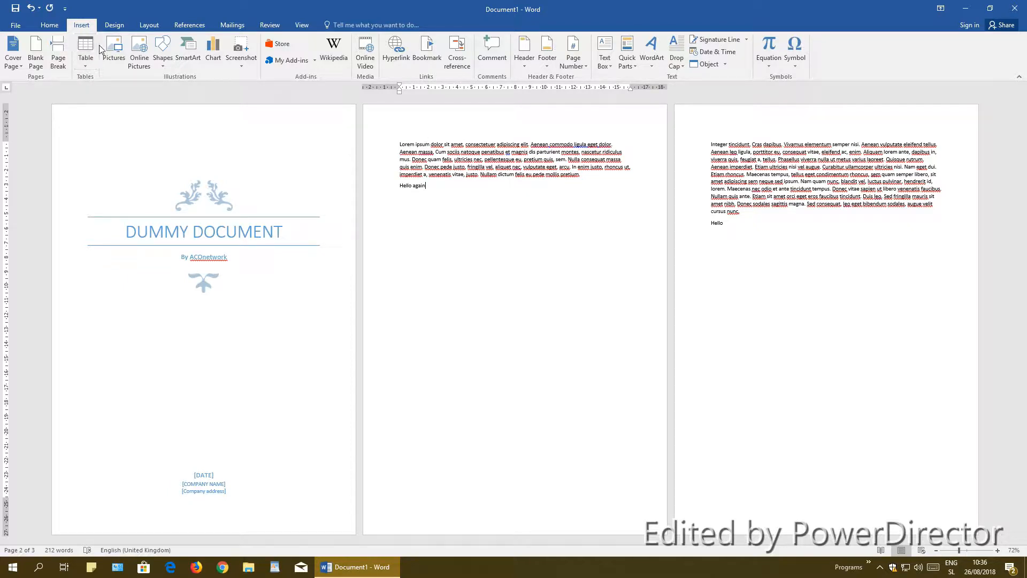
# Delete the page break below "Hello again", and undo the deletion
pyautogui.doubleClick(486, 201)
pyautogui.press('Delete')
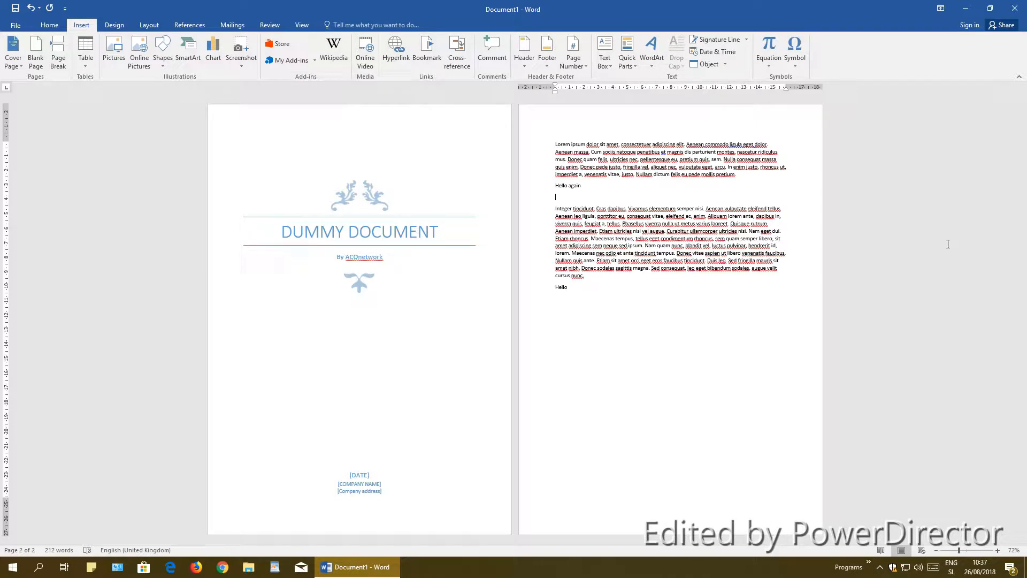
pyautogui.click(32, 8)
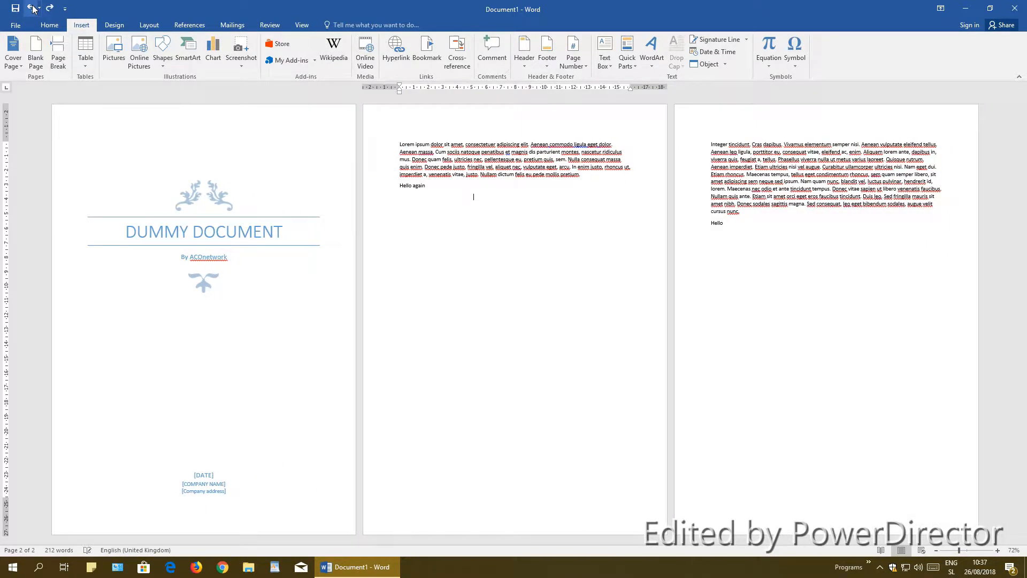
# Insert a table with 20 columns and 30 rows on a new line below "Hello again"
pyautogui.click(467, 190)
pyautogui.press('Return')
pyautogui.click(93, 51)
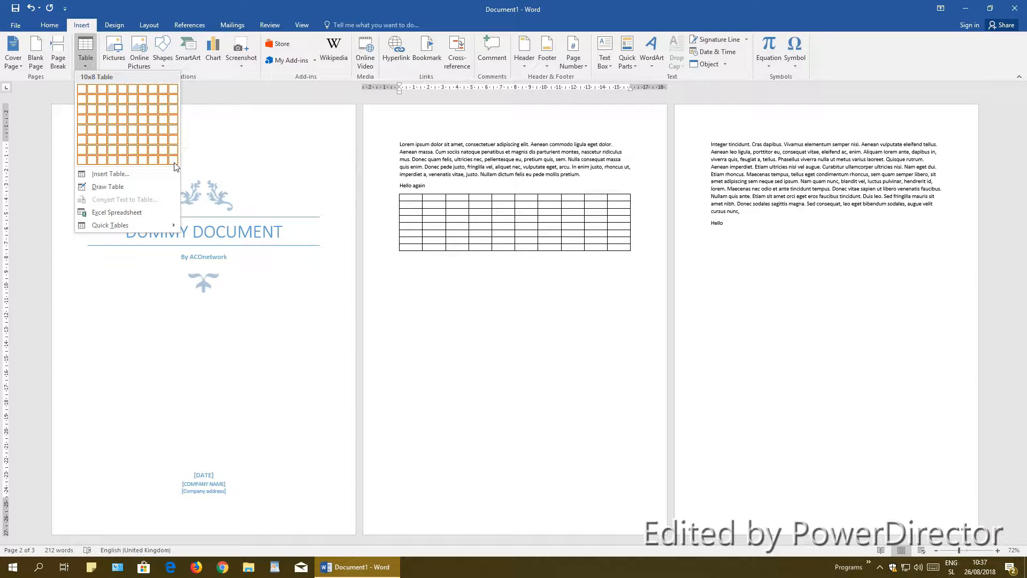
pyautogui.click(110, 174)
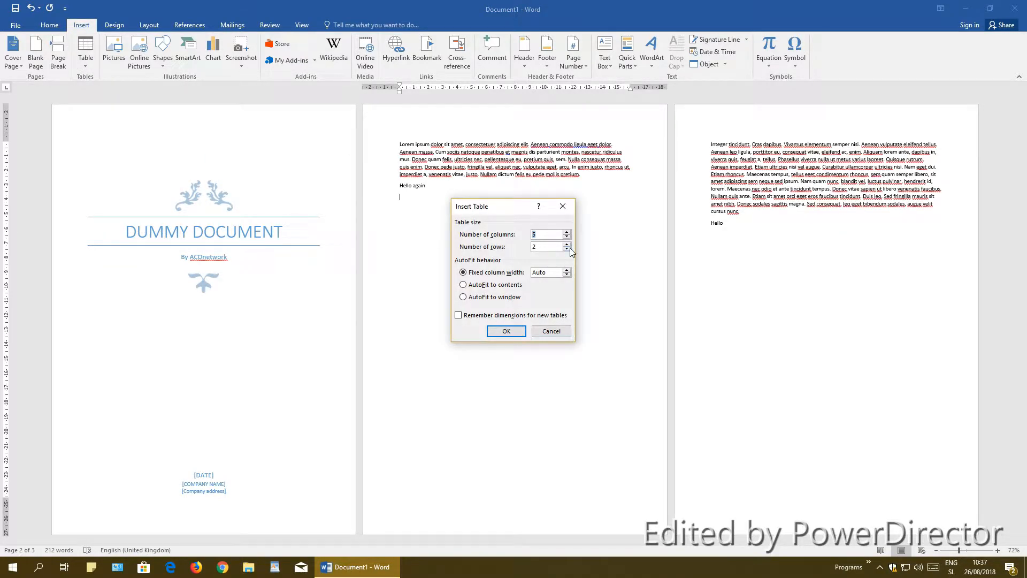
pyautogui.write('20')
pyautogui.write('30')
pyautogui.click(519, 332)
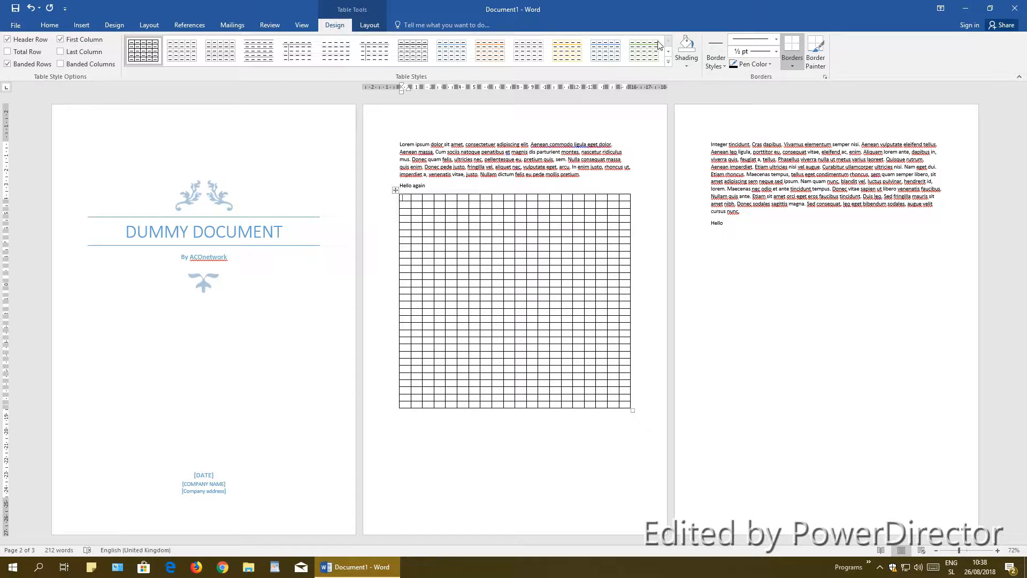
# Try several table styles on the table, ending with the gold grid style that has a solid gold header row and first column
pyautogui.click(567, 51)
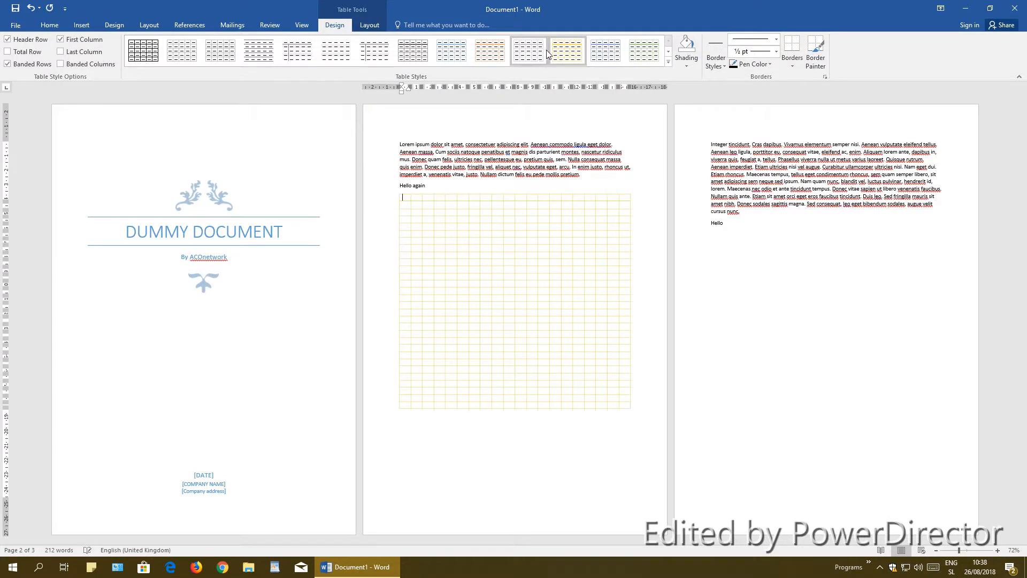
pyautogui.click(413, 51)
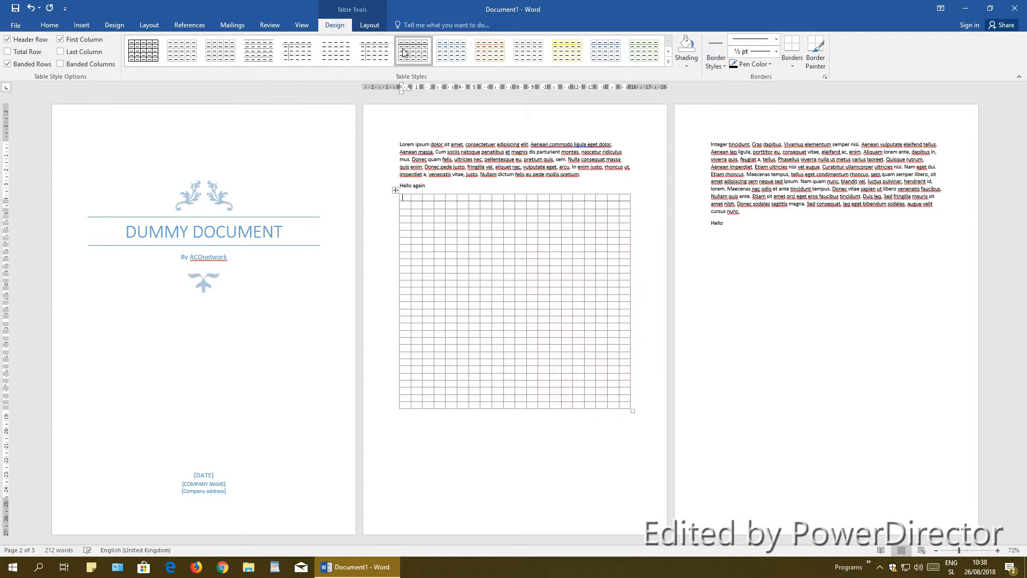
pyautogui.click(370, 52)
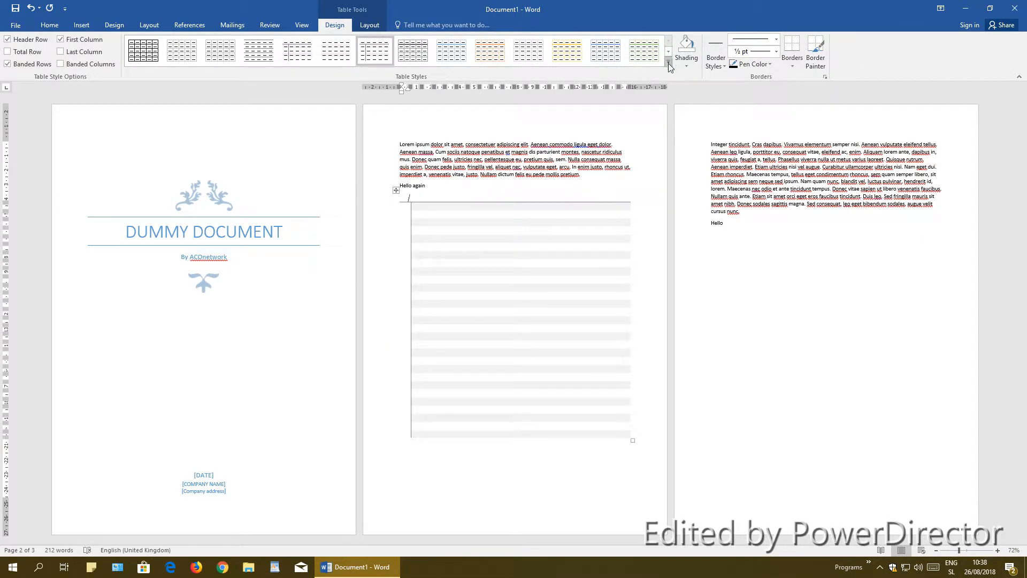
pyautogui.click(668, 63)
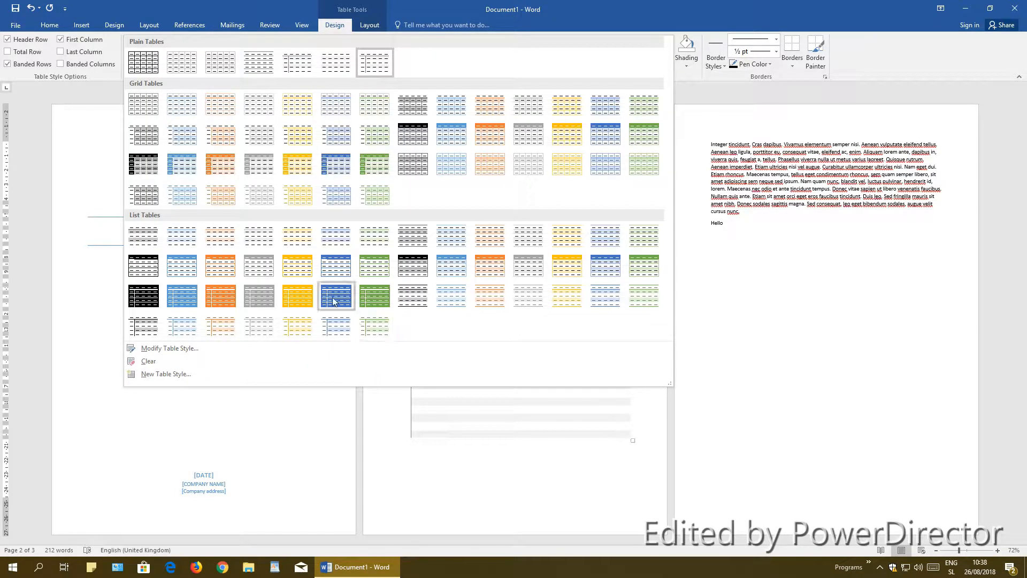
pyautogui.click(299, 165)
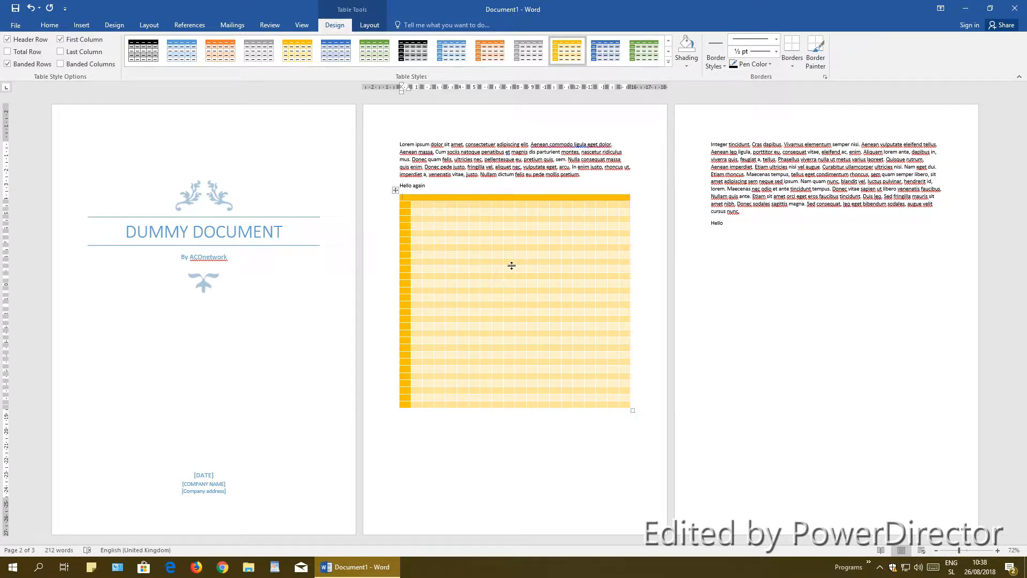
# Cut the whole table from the page and undo the cut
pyautogui.rightClick(393, 192)
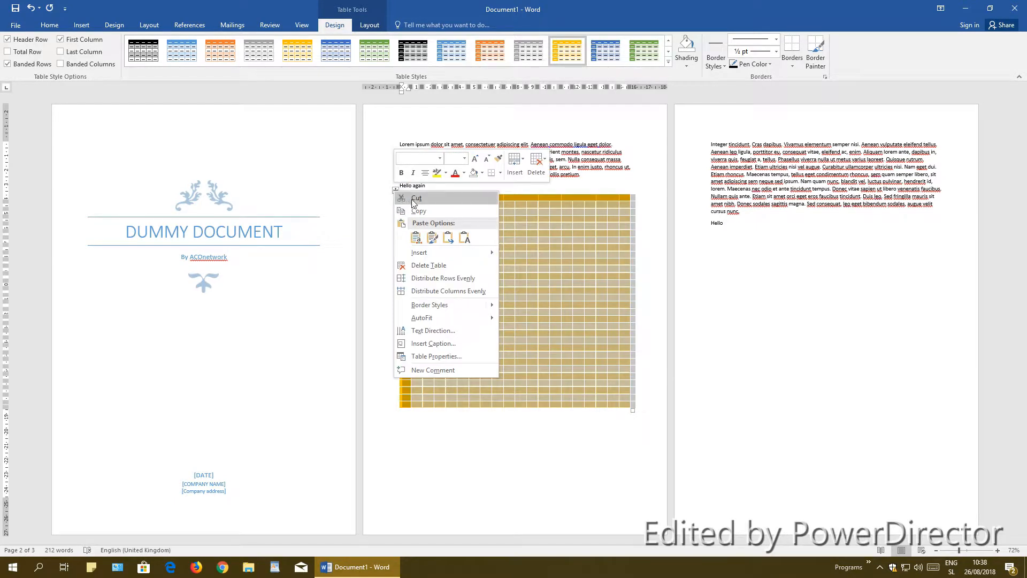
pyautogui.click(415, 198)
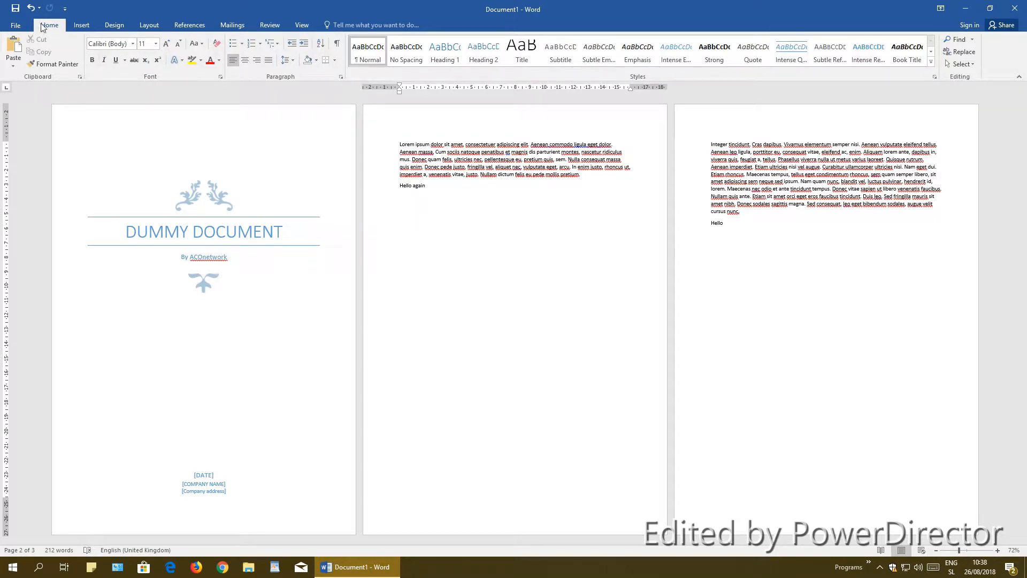
pyautogui.click(30, 8)
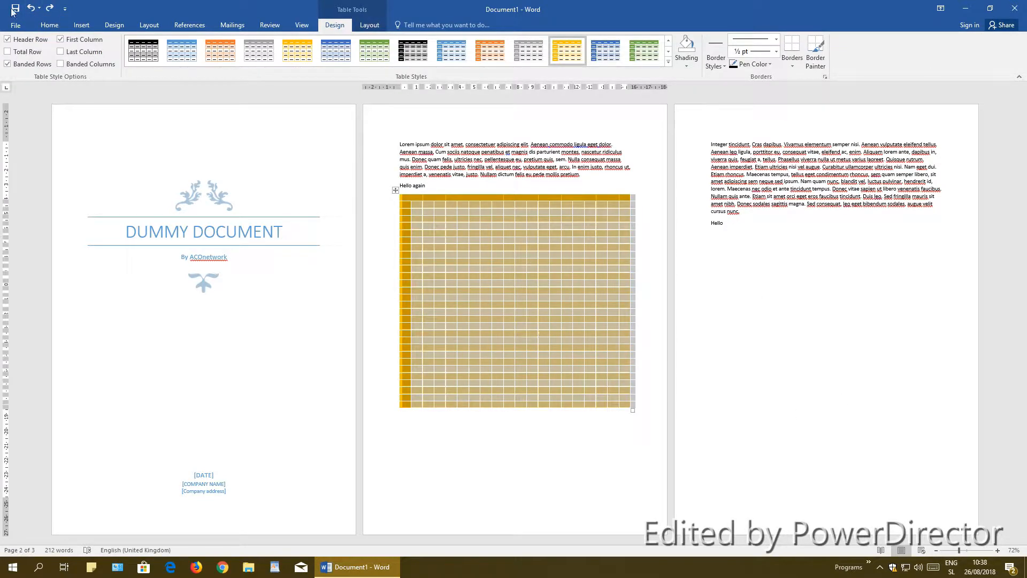
# Undo all the table style changes and the table insertion below "Hello again"
pyautogui.click(30, 8)
pyautogui.click(30, 8)
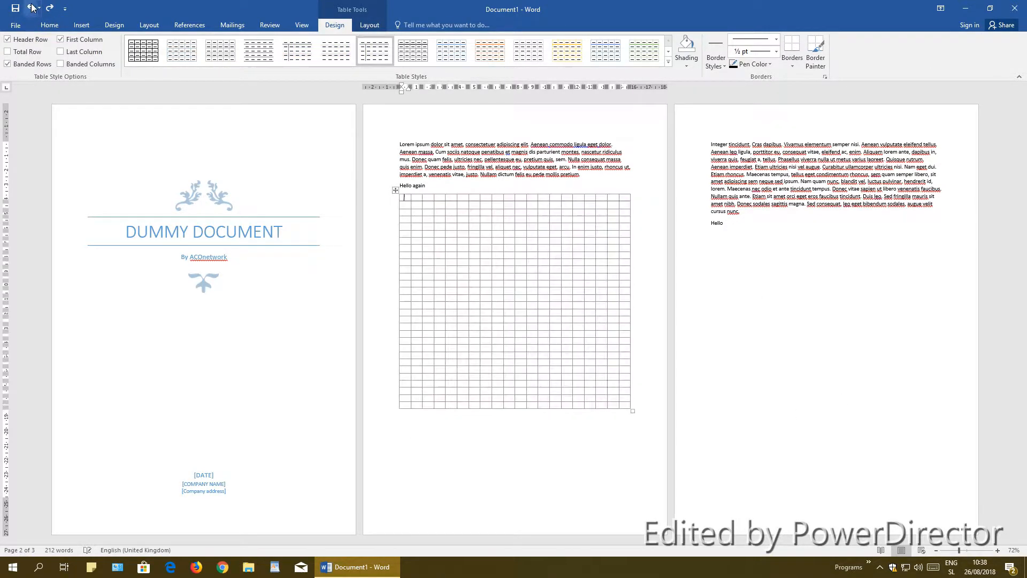
pyautogui.click(31, 8)
pyautogui.click(31, 8)
pyautogui.click(31, 8)
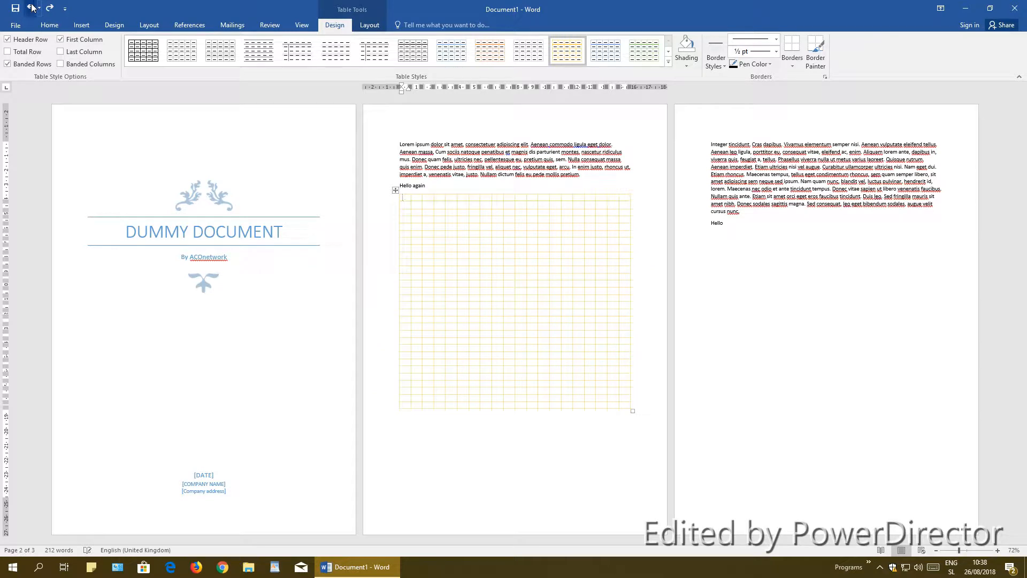
pyautogui.click(31, 9)
pyautogui.click(31, 8)
pyautogui.click(31, 8)
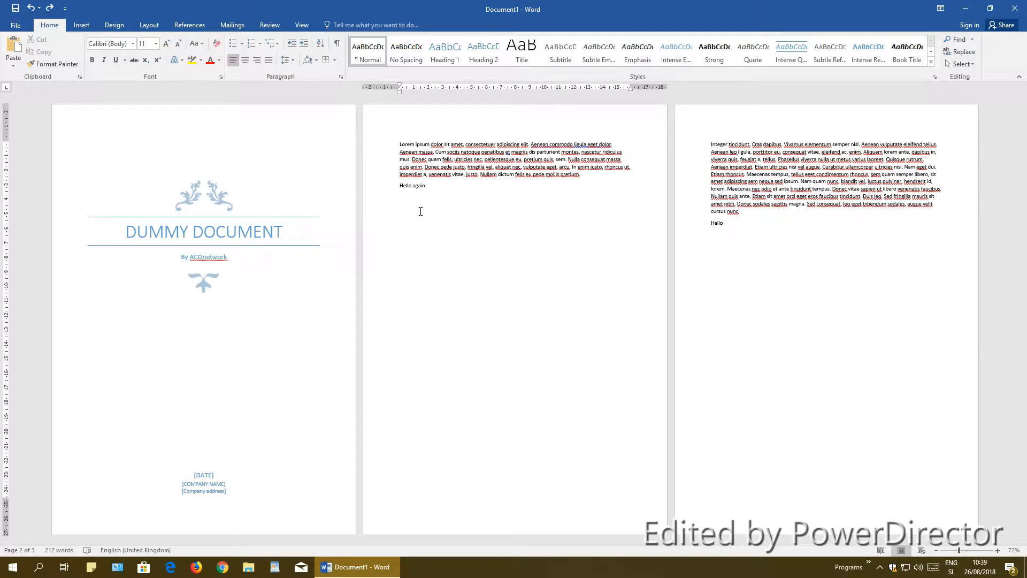
# Insert the picture Logo_ACOnetwork_brez_sence.png from the Pictures folder on the empty line below "Hello again"
pyautogui.click(78, 25)
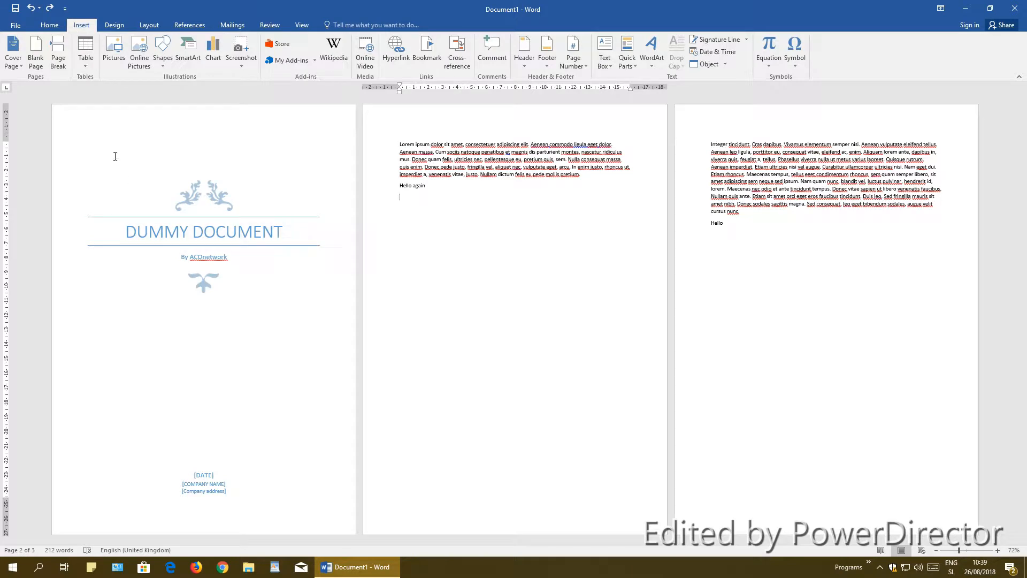
pyautogui.click(113, 48)
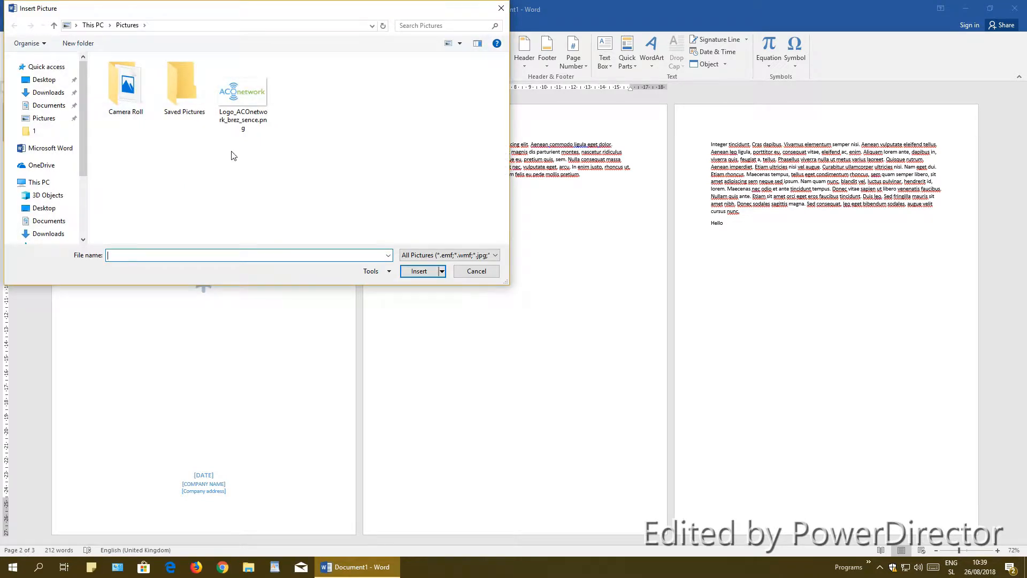
pyautogui.click(242, 89)
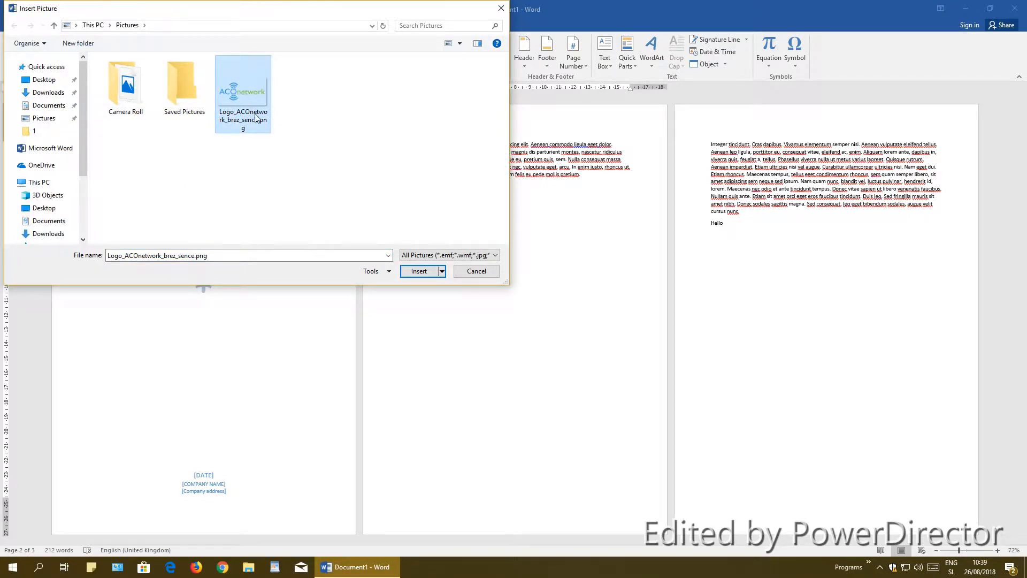
pyautogui.click(424, 272)
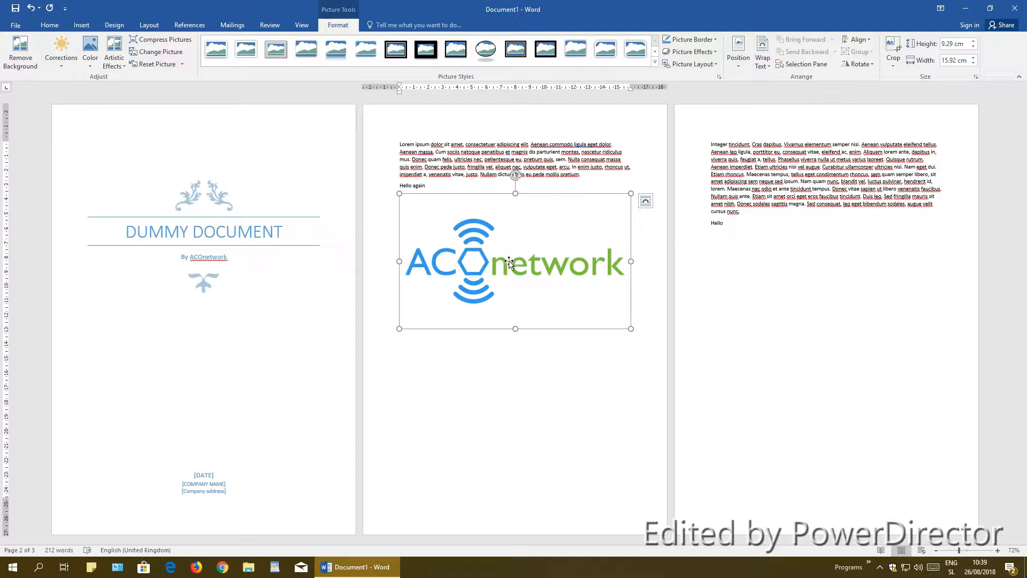
# Shrink the logo to about 6 cm high by 10.2 cm wide and move it to the start of the Lorem ipsum paragraph
pyautogui.moveTo(510, 262); pyautogui.dragTo(400, 187)
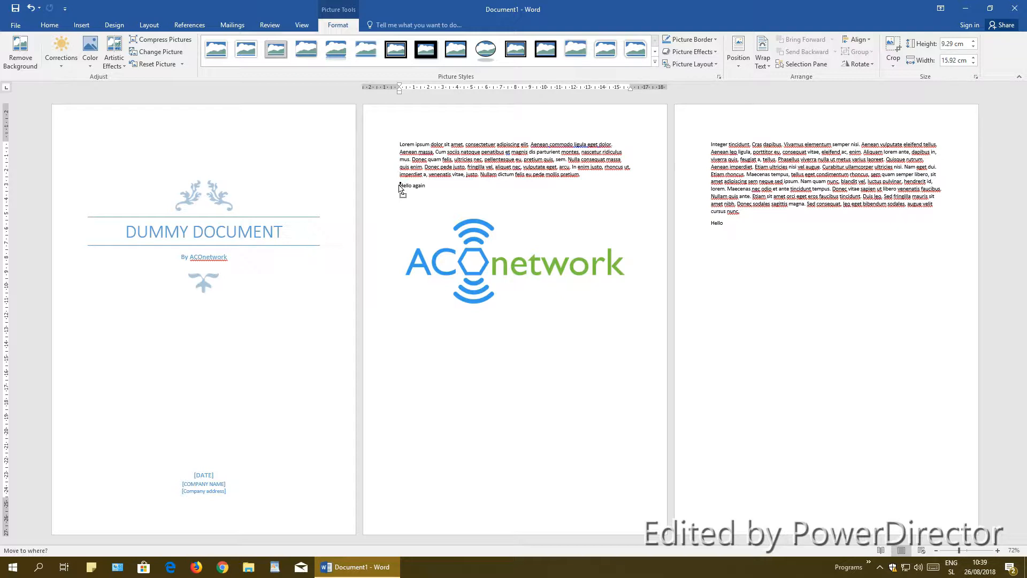
pyautogui.moveTo(399, 188); pyautogui.dragTo(398, 189)
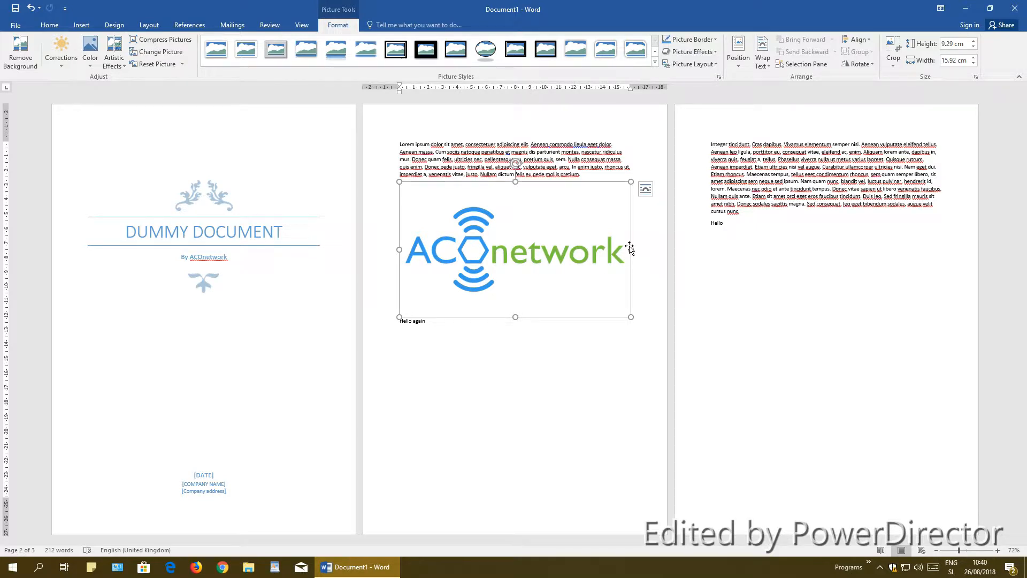
pyautogui.moveTo(629, 316); pyautogui.dragTo(545, 270)
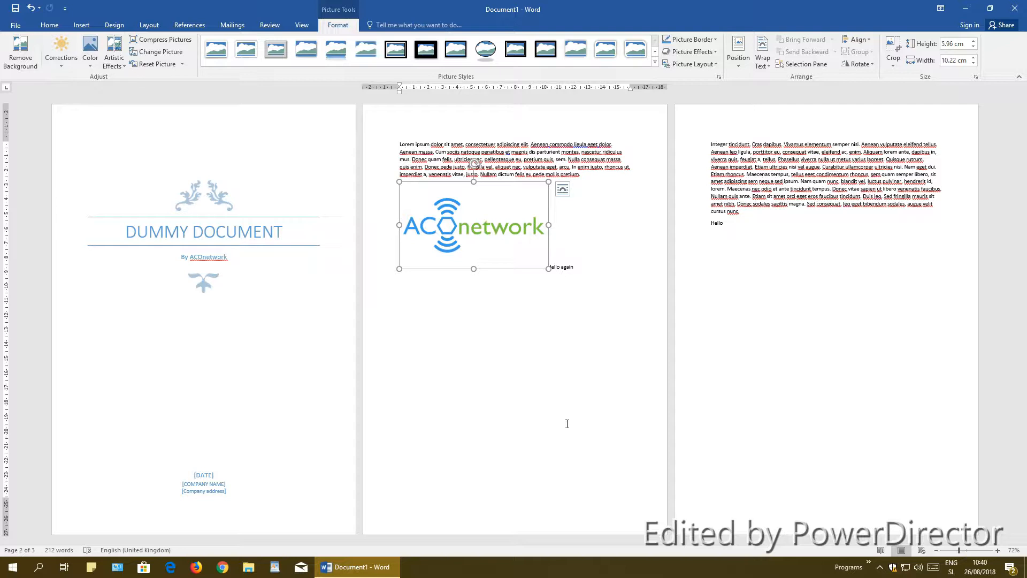
pyautogui.moveTo(470, 229); pyautogui.dragTo(399, 146)
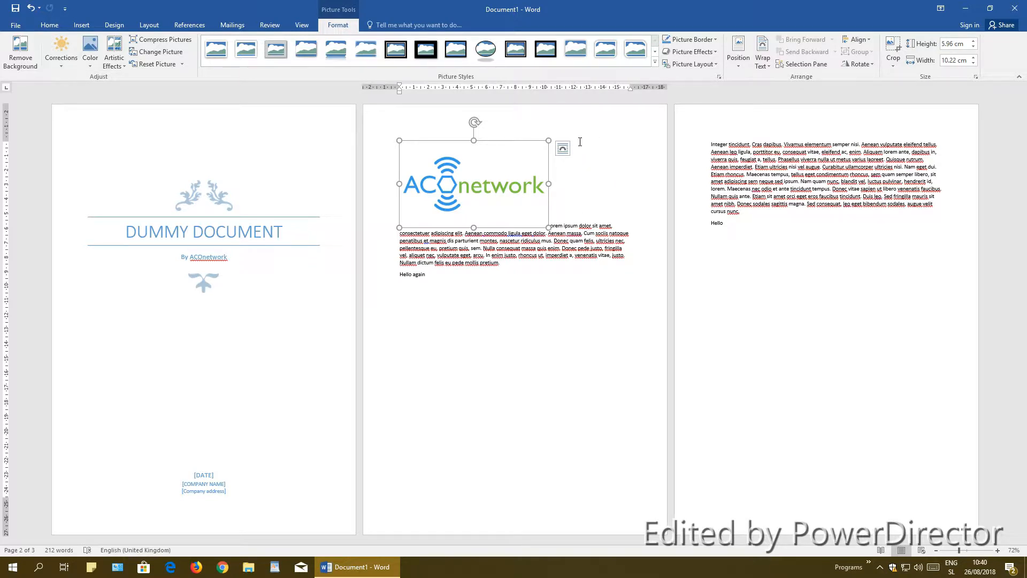
# Try Tight text wrapping on the logo and return it to In Line with Text
pyautogui.click(562, 148)
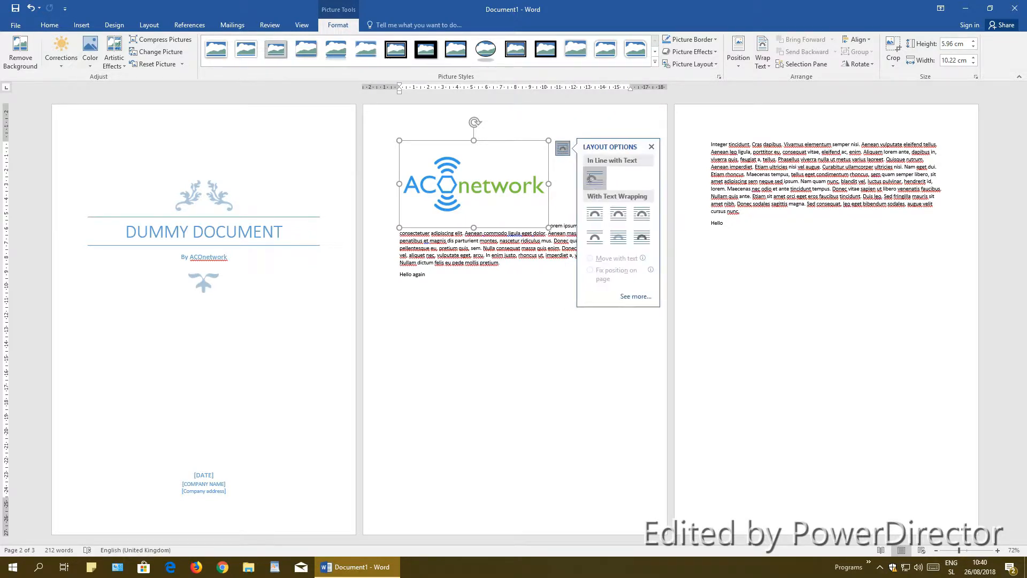
pyautogui.click(627, 217)
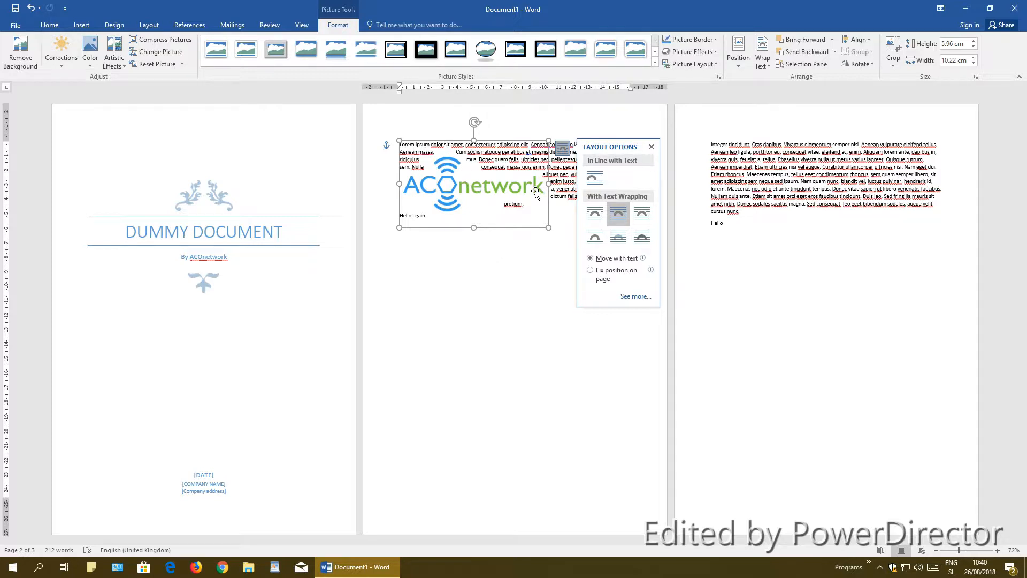
pyautogui.click(595, 178)
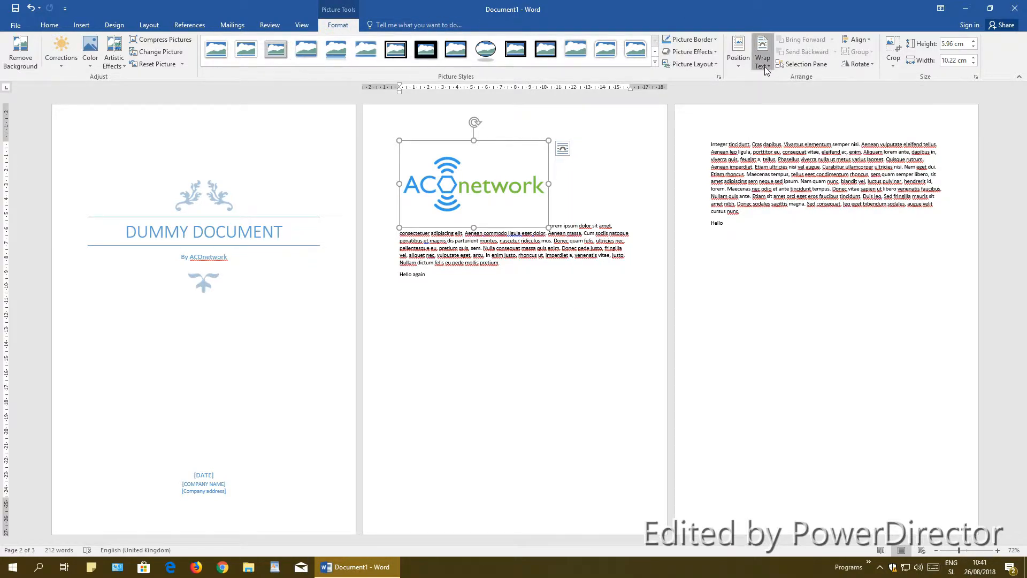
# Try the Top and Bottom and Through text wrapping options on the logo
pyautogui.click(765, 66)
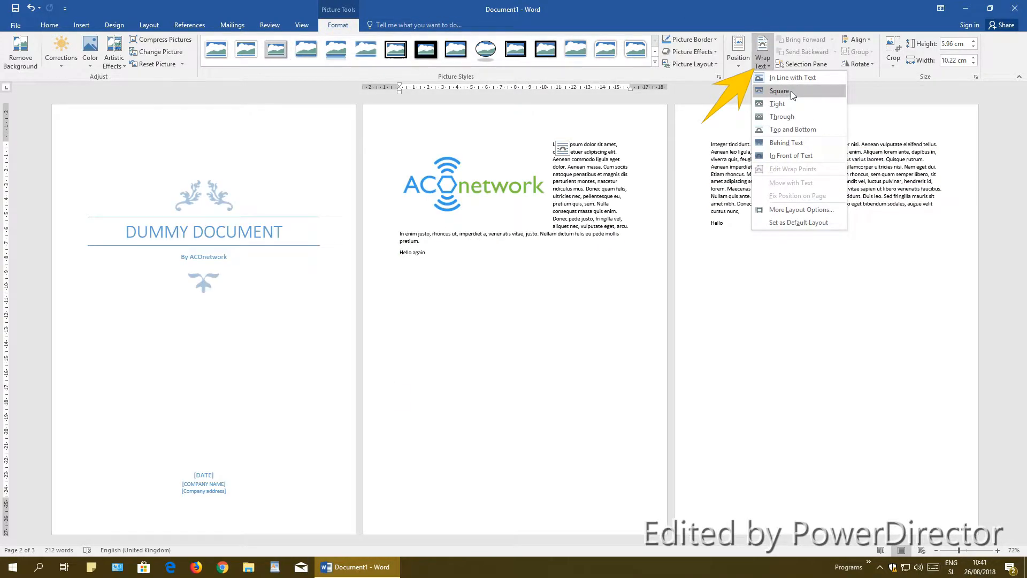
pyautogui.click(787, 129)
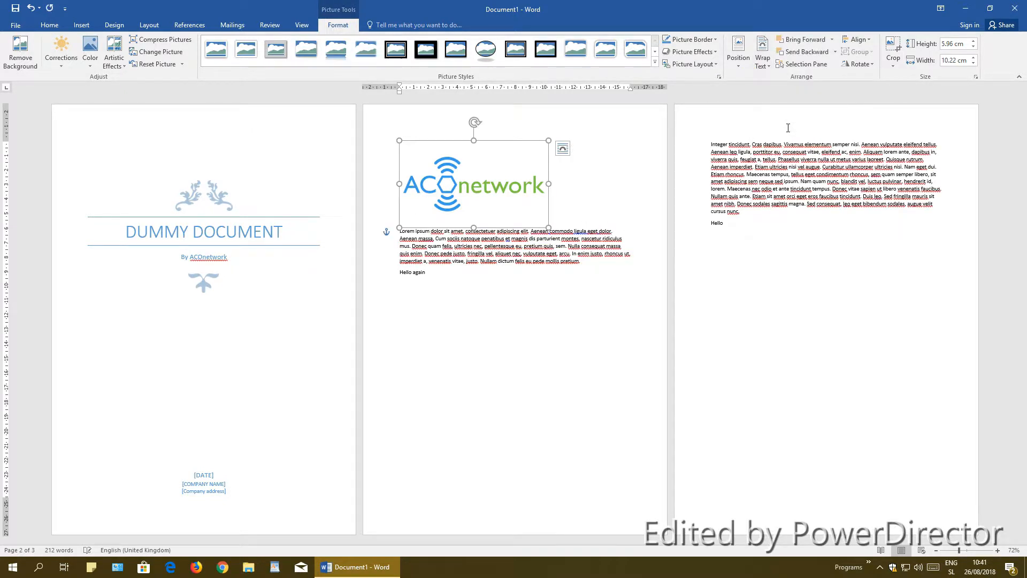
pyautogui.click(762, 58)
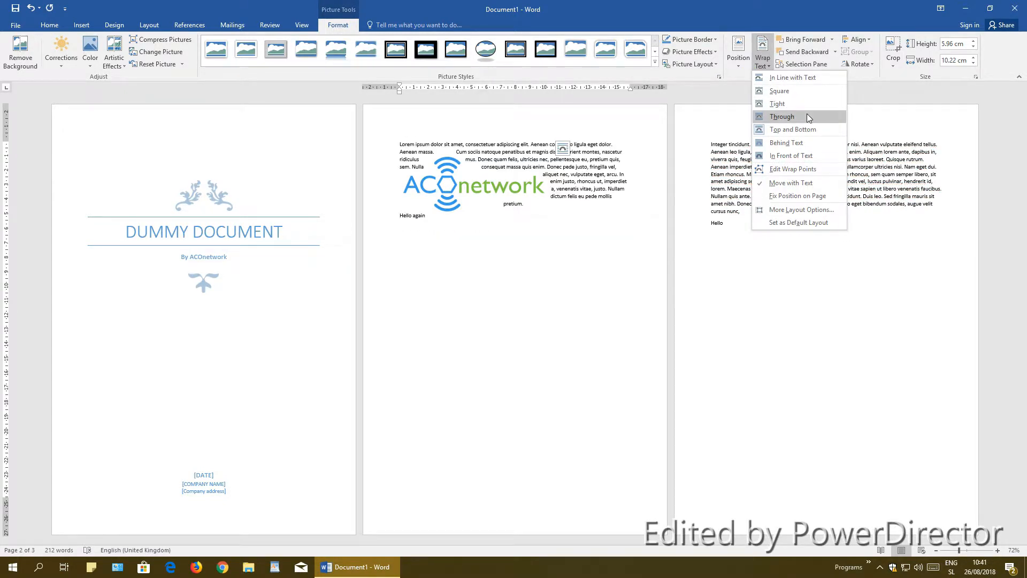
pyautogui.click(807, 116)
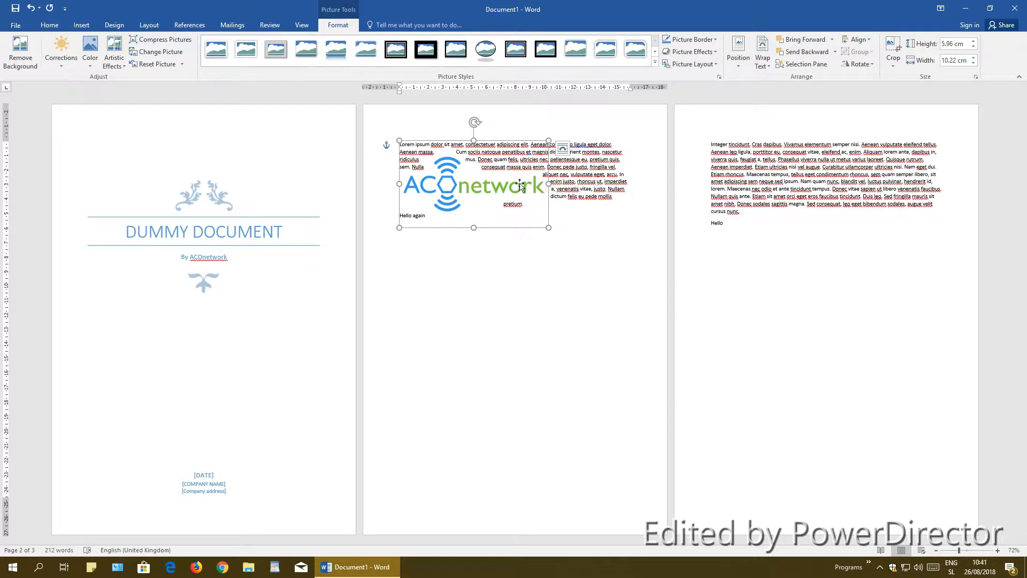
# Set the logo's text wrapping to Square and check the layout with the logo deselected and selected
pyautogui.click(763, 59)
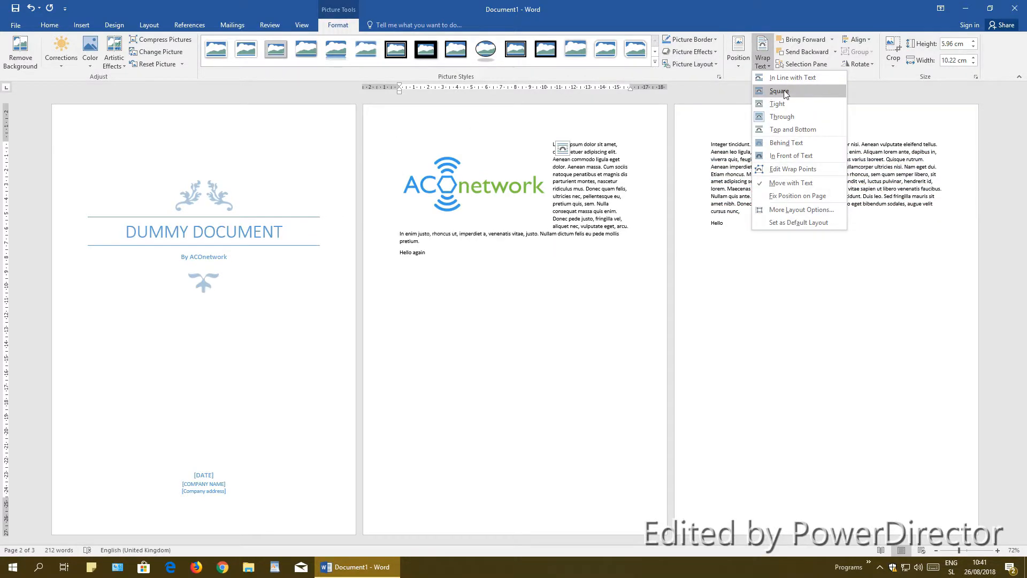
pyautogui.click(784, 92)
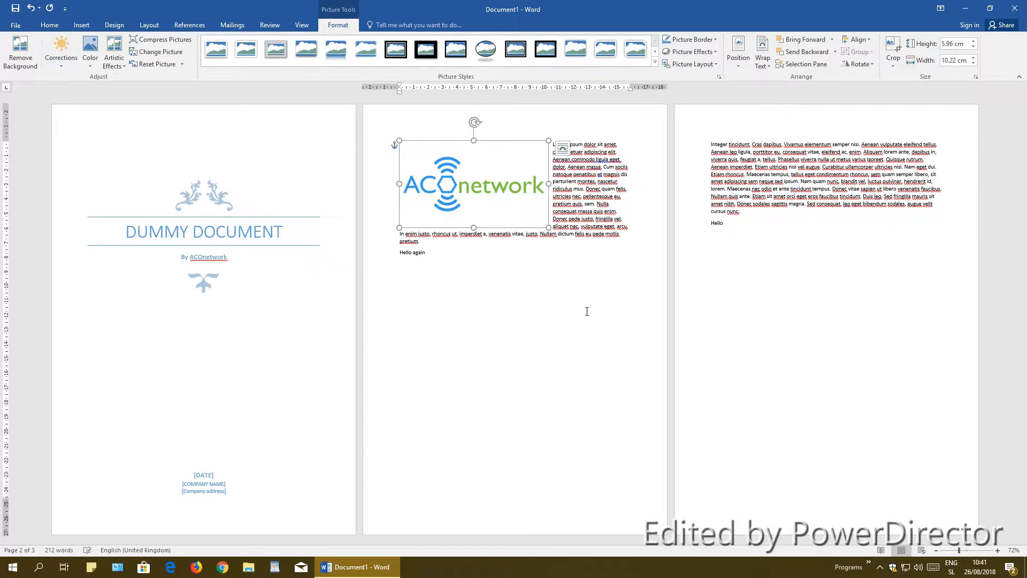
pyautogui.click(615, 271)
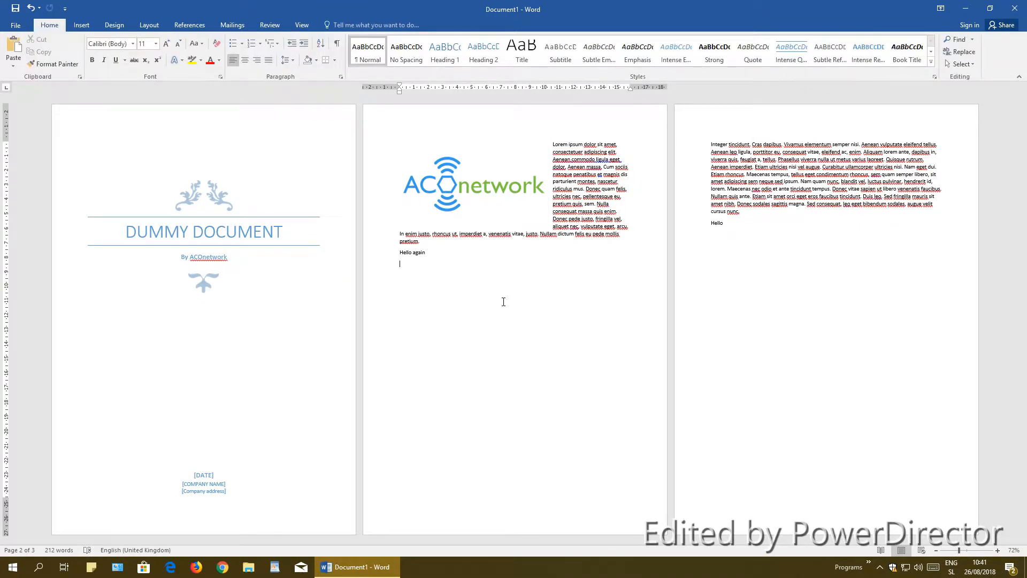
pyautogui.click(454, 185)
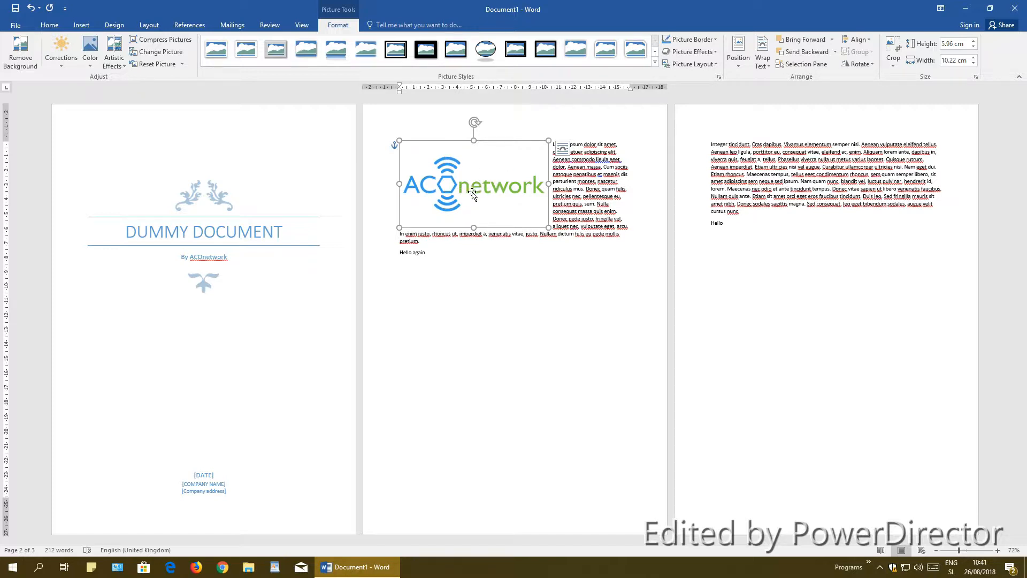
# Place the cursor on the empty line below "Hello again" and search Bing online pictures for "smiley"
pyautogui.click(472, 298)
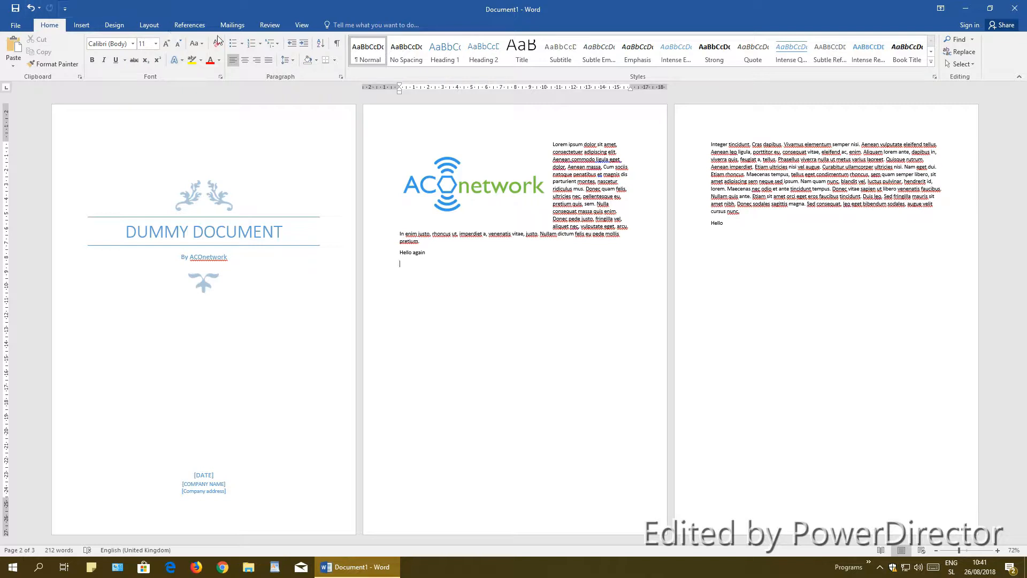
pyautogui.click(85, 25)
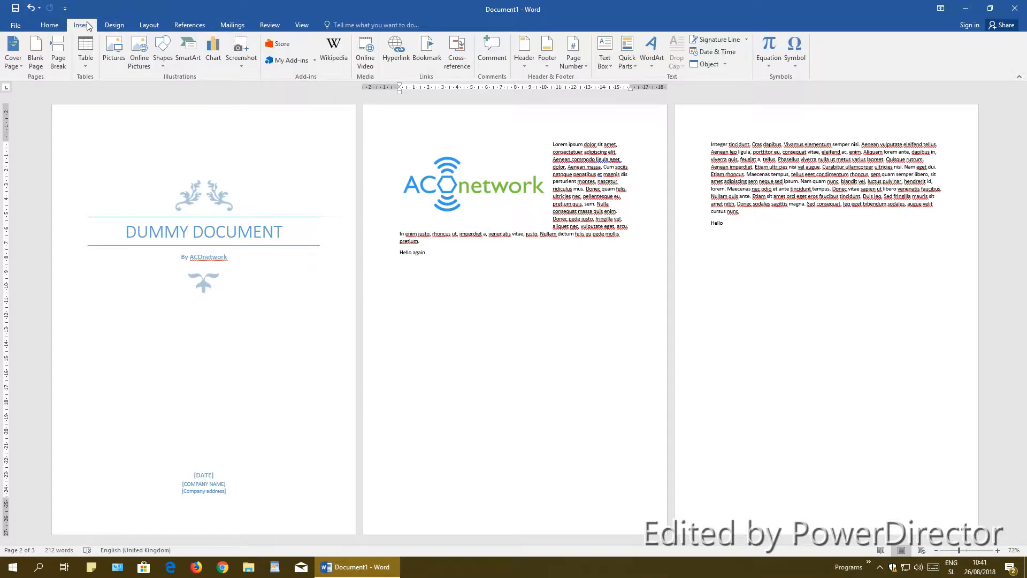
pyautogui.click(147, 55)
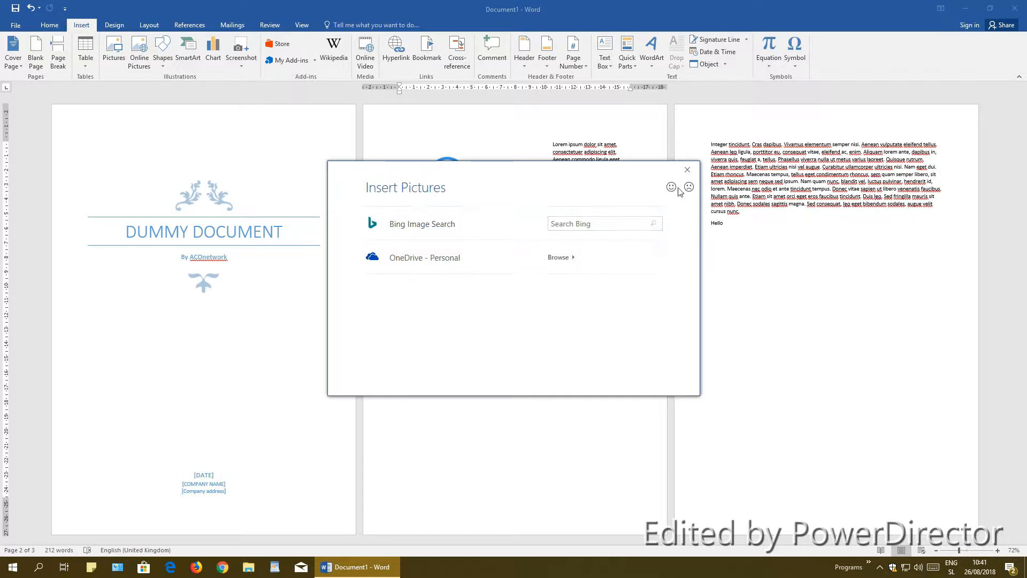
pyautogui.click(601, 220)
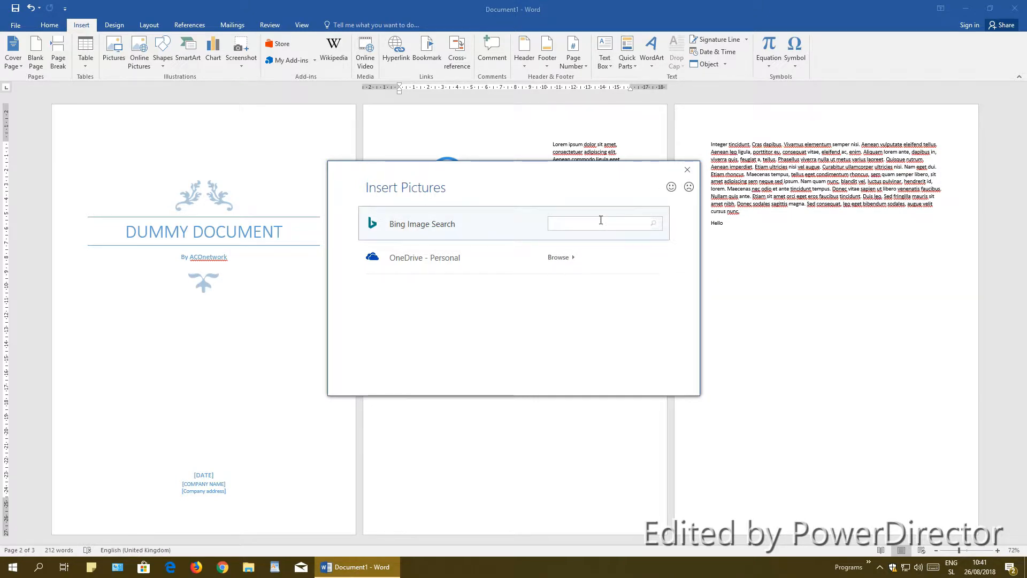
pyautogui.write('smiley')
pyautogui.press('Return')
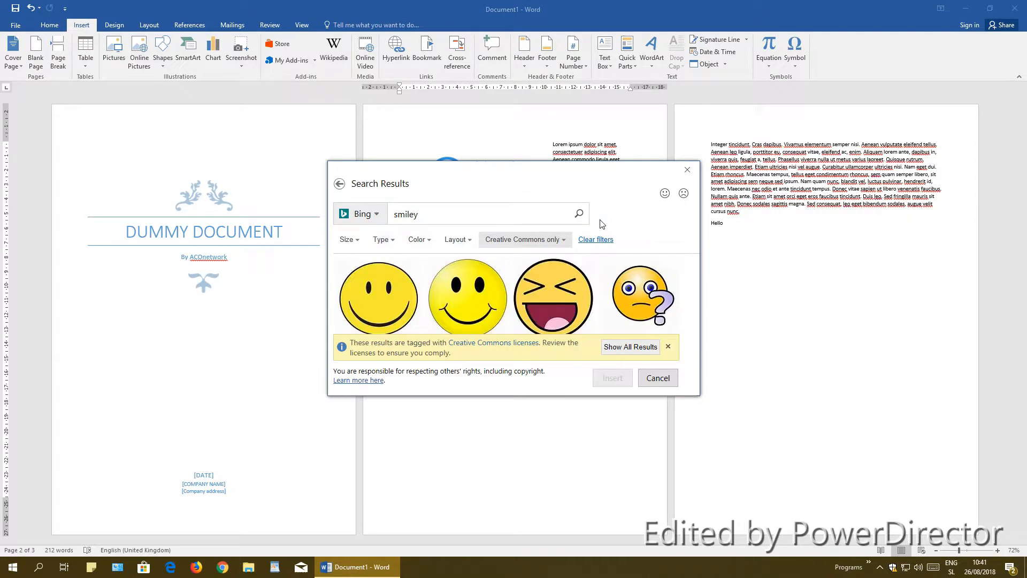
# Insert the yellow smiling face with oval eyes from the search results and shrink it to about 2.6 cm square
pyautogui.click(456, 309)
pyautogui.click(623, 381)
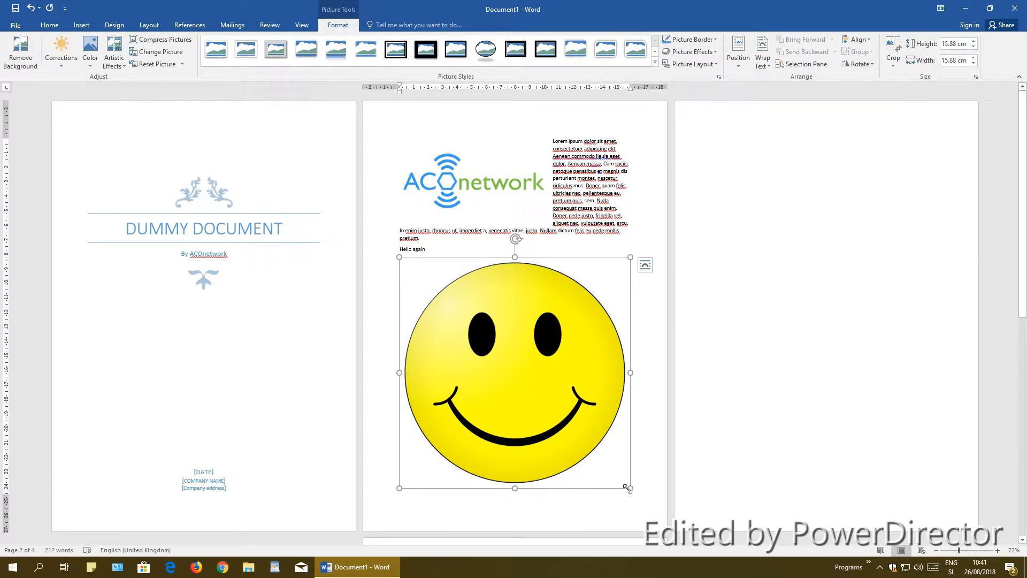
pyautogui.moveTo(630, 486); pyautogui.dragTo(435, 280)
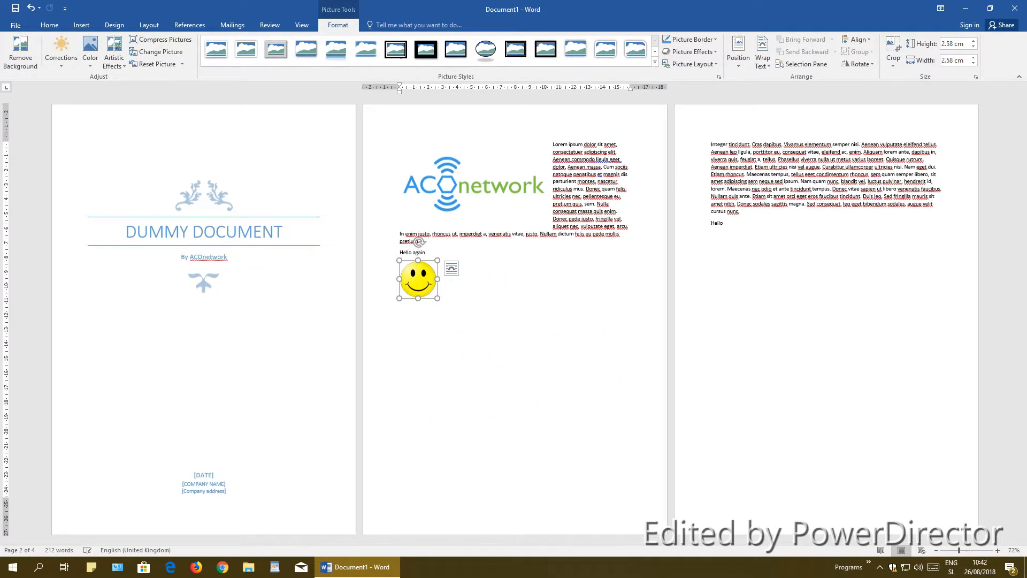
pyautogui.click(511, 293)
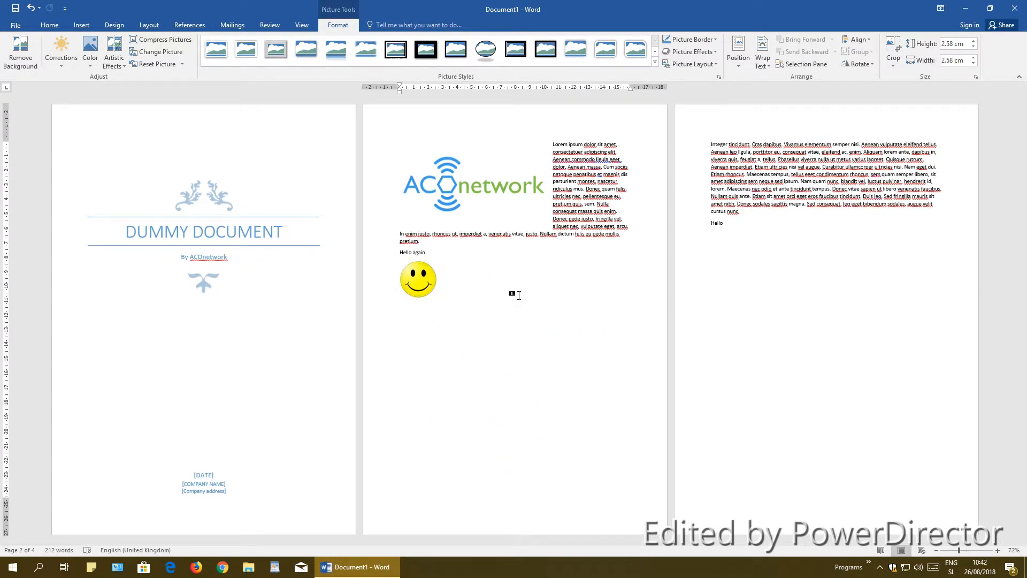
# Draw a heart shape about 8.1 cm square on page 2 and move it beside the smiley
pyautogui.click(81, 25)
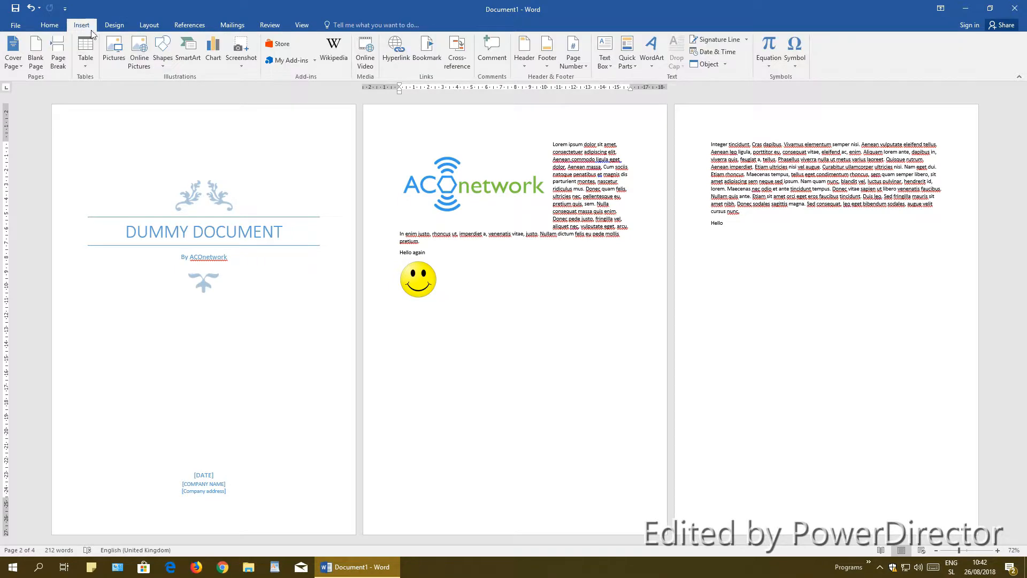
pyautogui.click(164, 59)
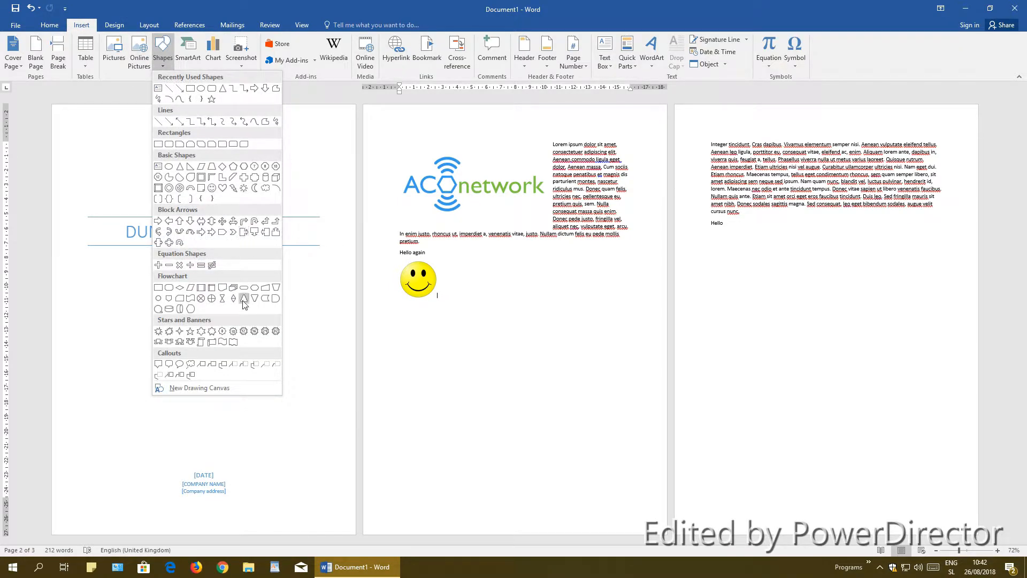
pyautogui.click(222, 189)
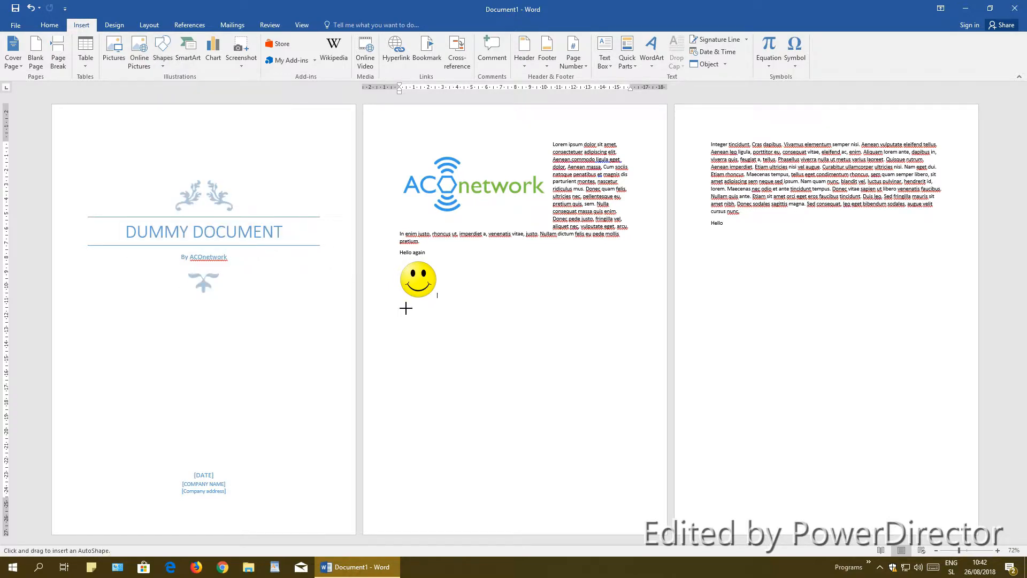
pyautogui.moveTo(504, 325)
pyautogui.mouseDown()
pyautogui.moveTo(624, 444)
pyautogui.moveTo(553, 347)
pyautogui.moveTo(474, 417)
pyautogui.moveTo(621, 435)
pyautogui.moveTo(607, 321)
pyautogui.moveTo(621, 497)
pyautogui.moveTo(562, 369)
pyautogui.moveTo(470, 403)
pyautogui.moveTo(500, 479)
pyautogui.moveTo(472, 482)
pyautogui.moveTo(468, 474)
pyautogui.moveTo(487, 480)
pyautogui.moveTo(549, 378)
pyautogui.moveTo(624, 448)
pyautogui.moveTo(568, 376)
pyautogui.moveTo(564, 435)
pyautogui.moveTo(546, 398)
pyautogui.moveTo(567, 413)
pyautogui.moveTo(560, 380)
pyautogui.moveTo(576, 380)
pyautogui.moveTo(618, 426)
pyautogui.moveTo(593, 392)
pyautogui.moveTo(630, 433)
pyautogui.moveTo(556, 363)
pyautogui.moveTo(642, 486)
pyautogui.moveTo(605, 422)
pyautogui.moveTo(649, 442)
pyautogui.moveTo(608, 404)
pyautogui.moveTo(622, 434)
pyautogui.mouseUp()
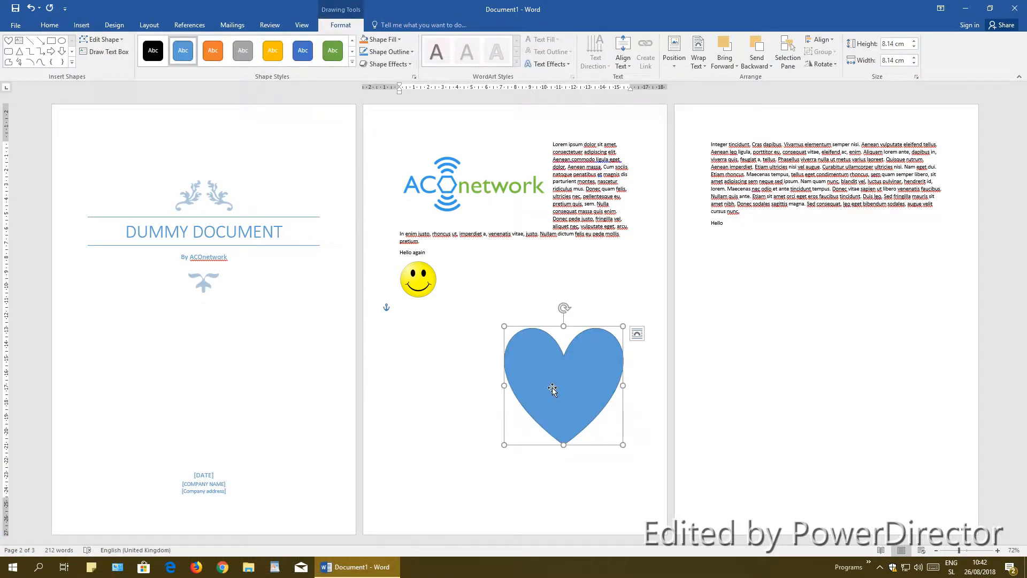
pyautogui.moveTo(553, 389); pyautogui.dragTo(526, 330)
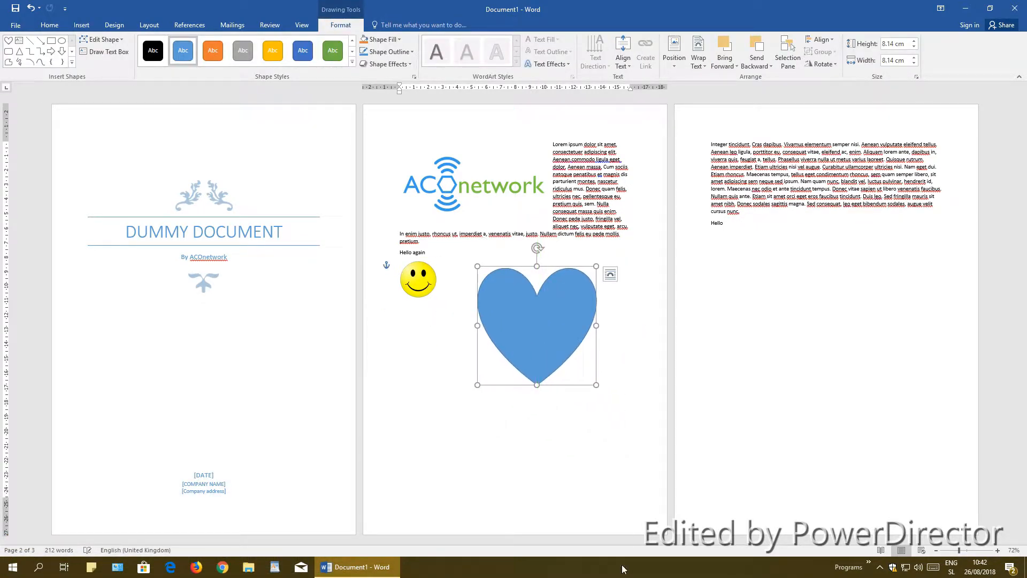
pyautogui.click(614, 434)
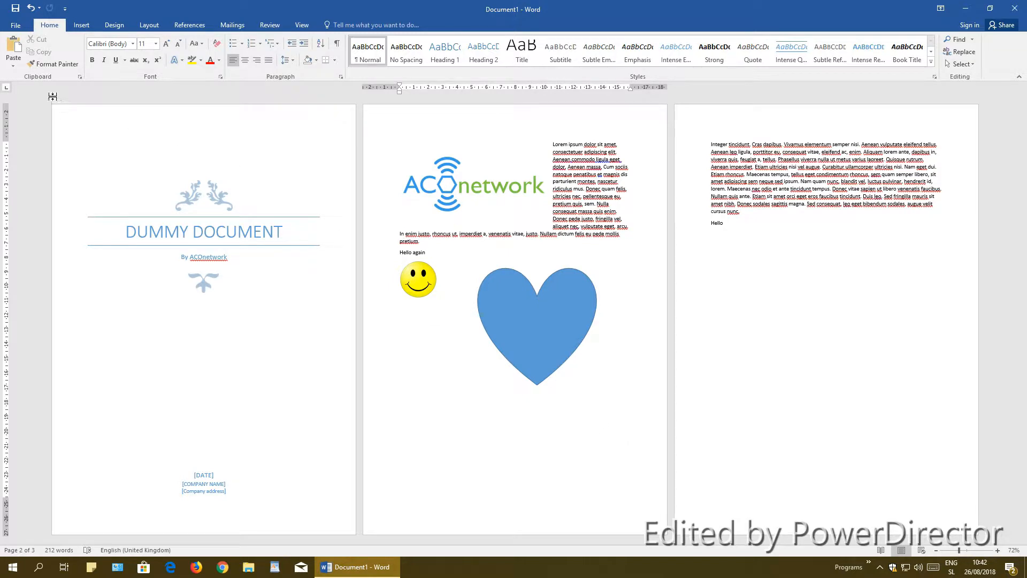
# Look through the available shapes and check the Format Shape options for the heart
pyautogui.click(81, 26)
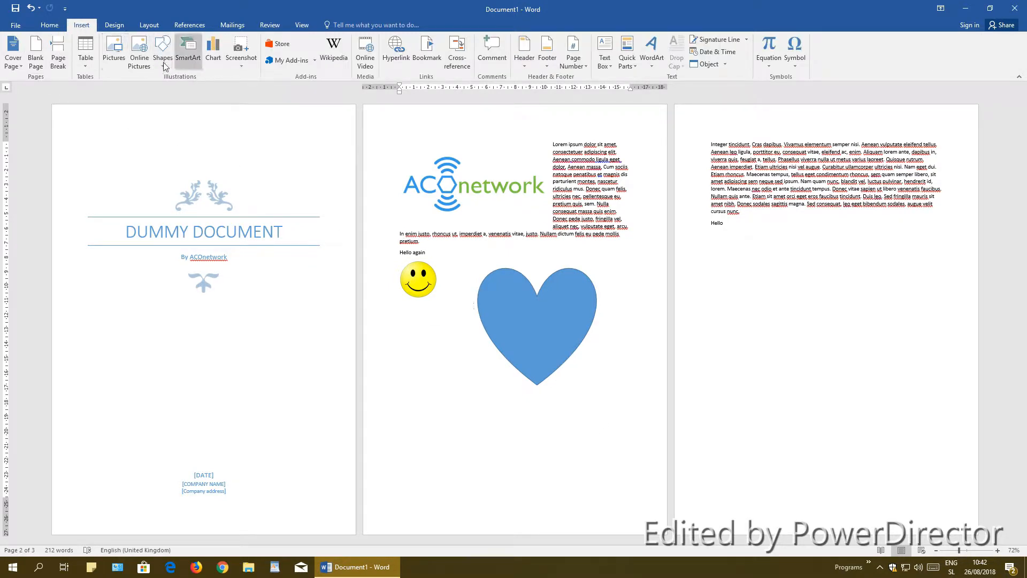
pyautogui.click(160, 61)
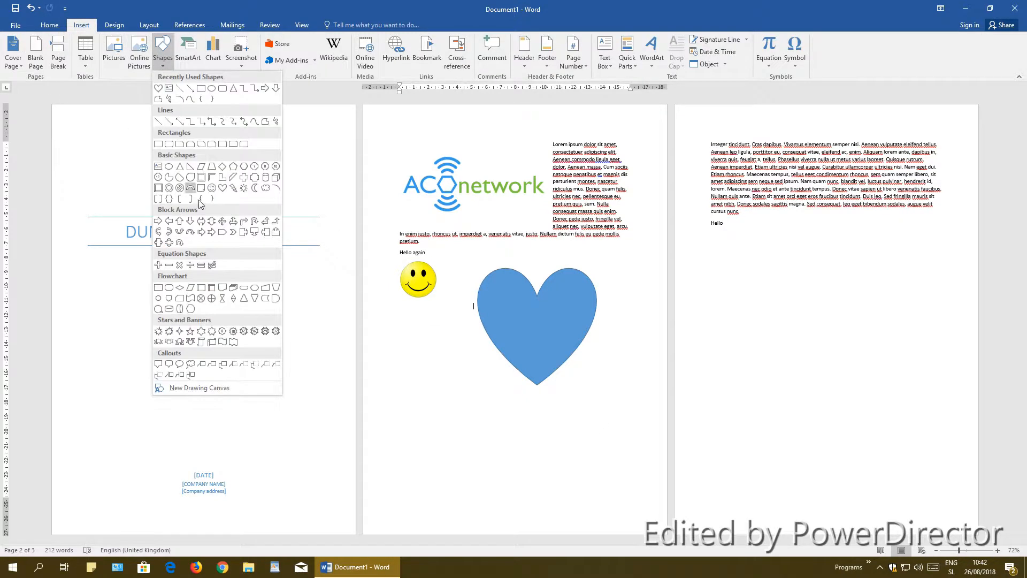
pyautogui.click(488, 364)
pyautogui.click(527, 300)
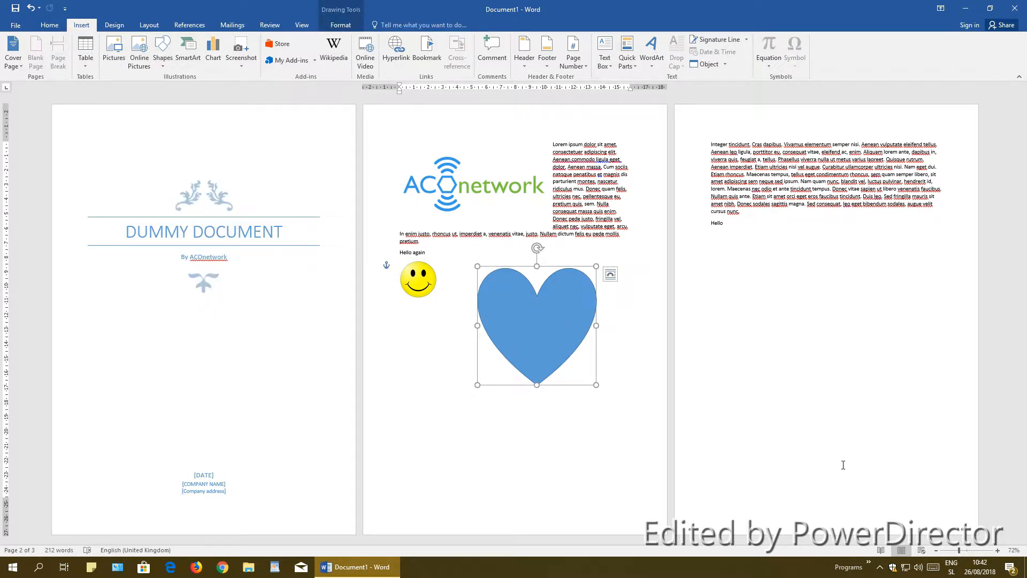
pyautogui.rightClick(544, 312)
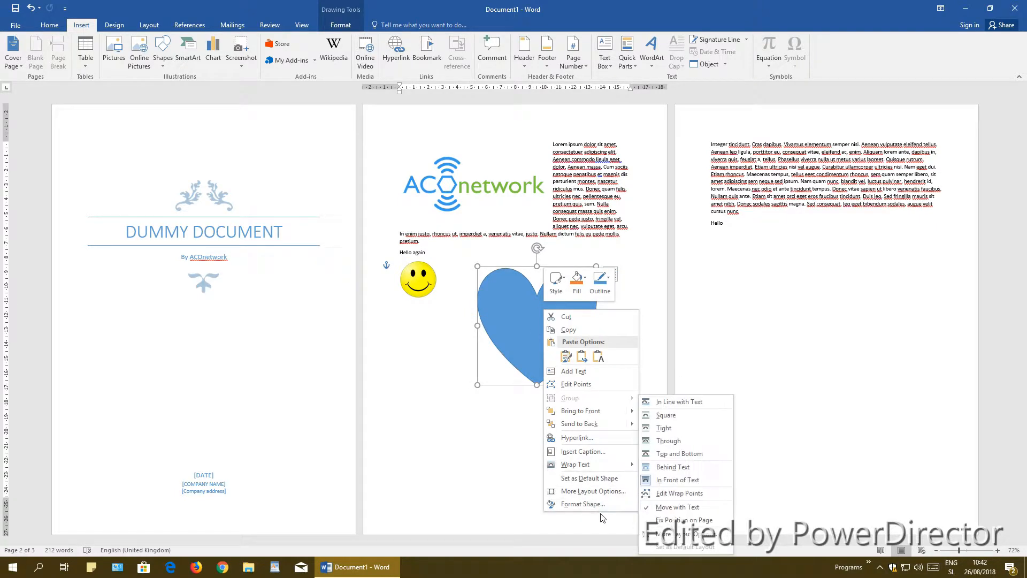
pyautogui.click(582, 504)
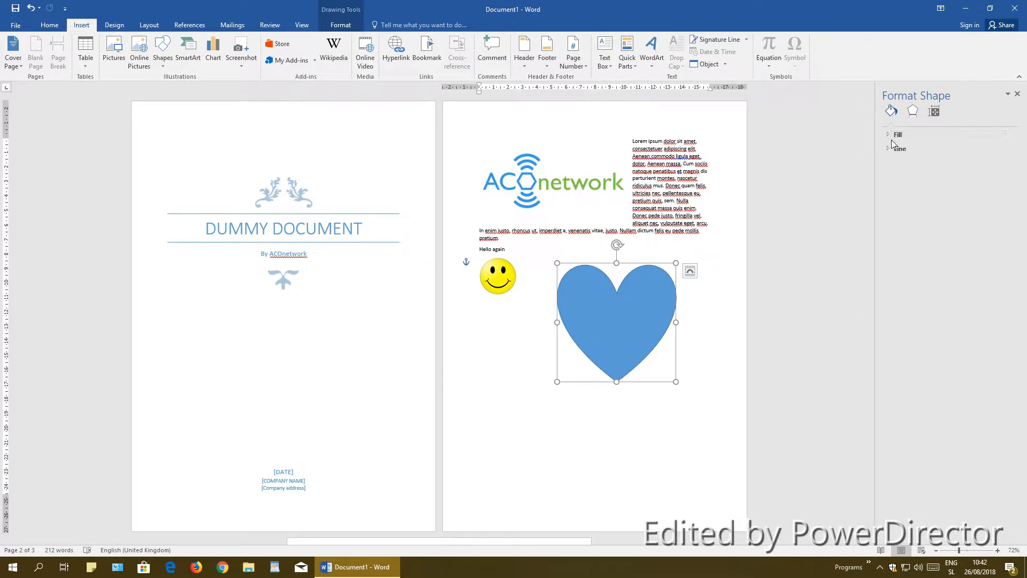
pyautogui.click(1017, 96)
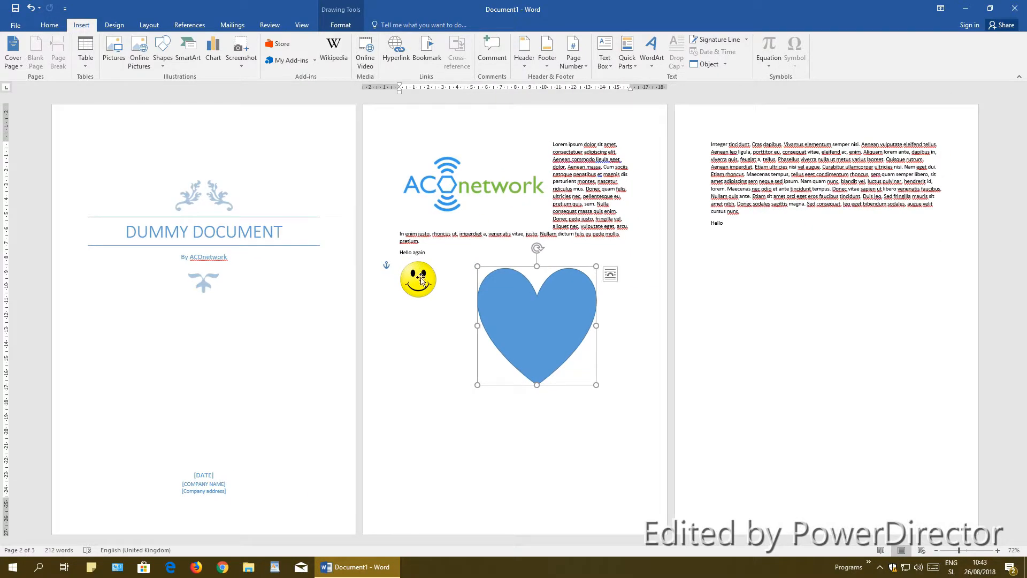
# Set the heart's text wrapping to Through
pyautogui.click(420, 279)
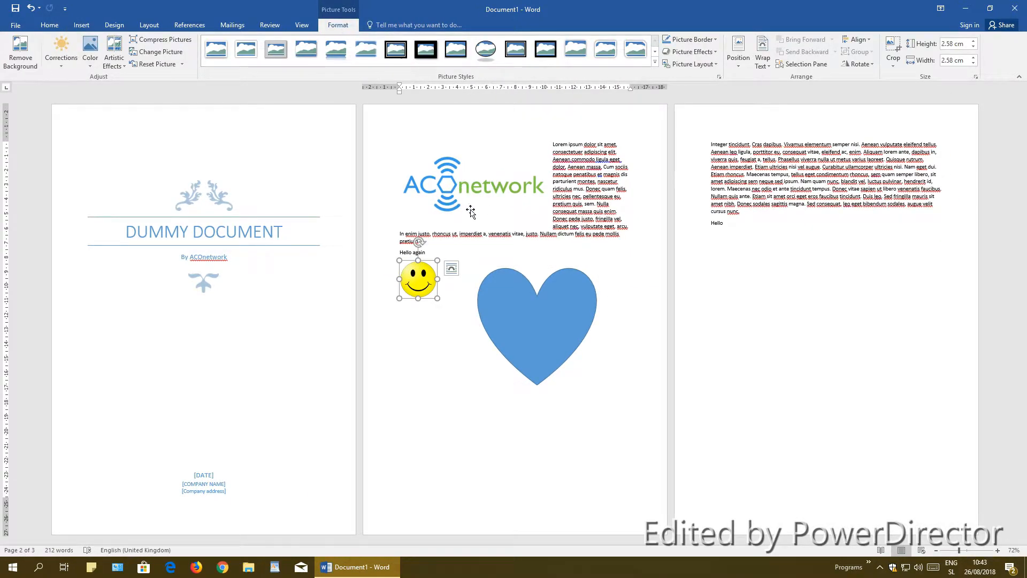
pyautogui.click(533, 342)
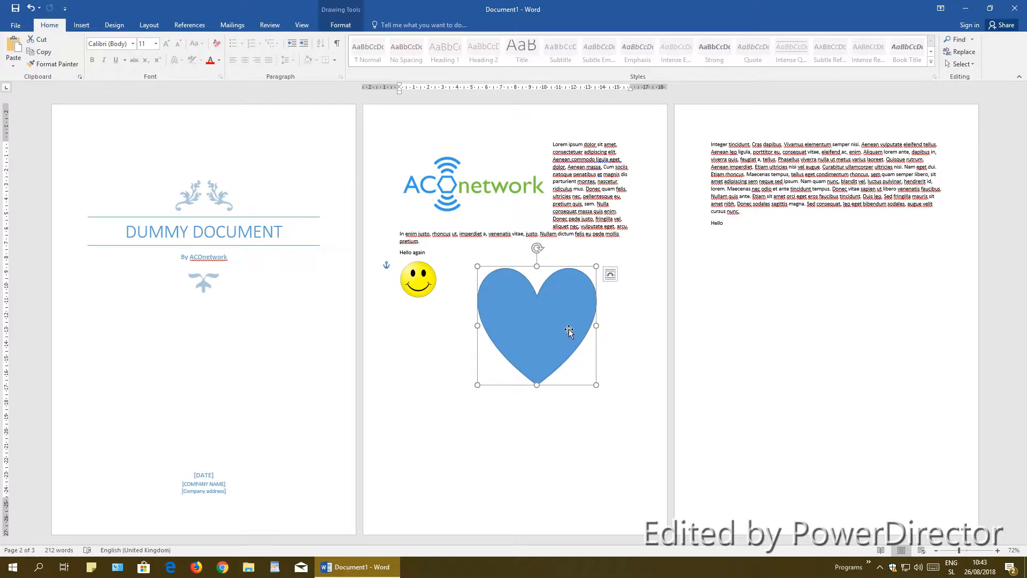
pyautogui.click(341, 25)
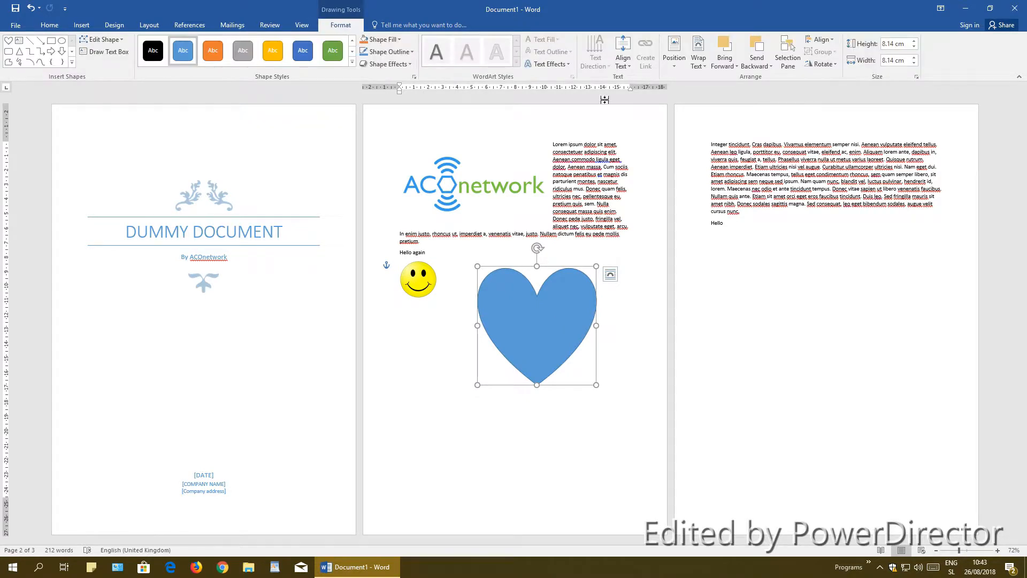
pyautogui.click(697, 66)
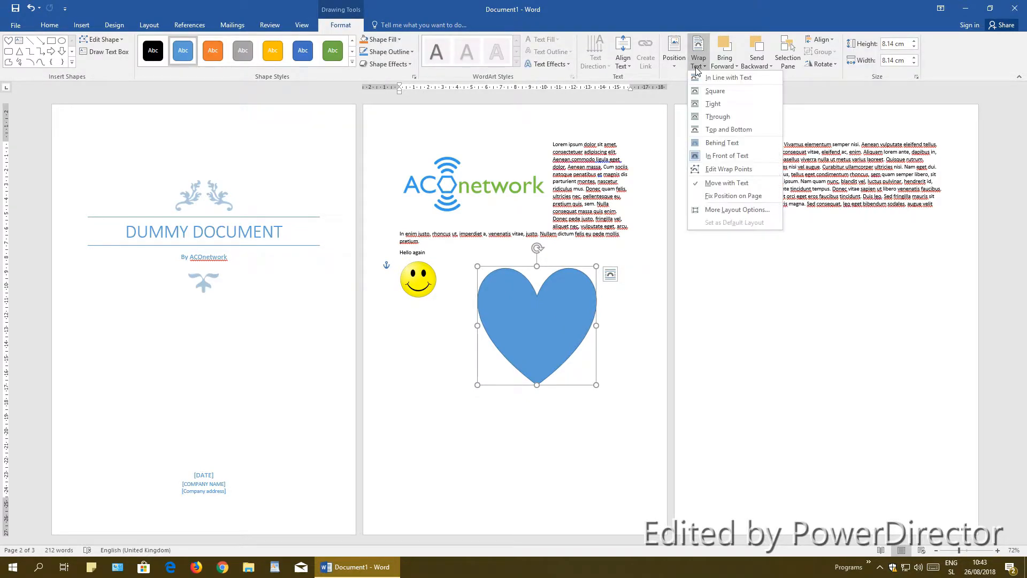
pyautogui.click(737, 115)
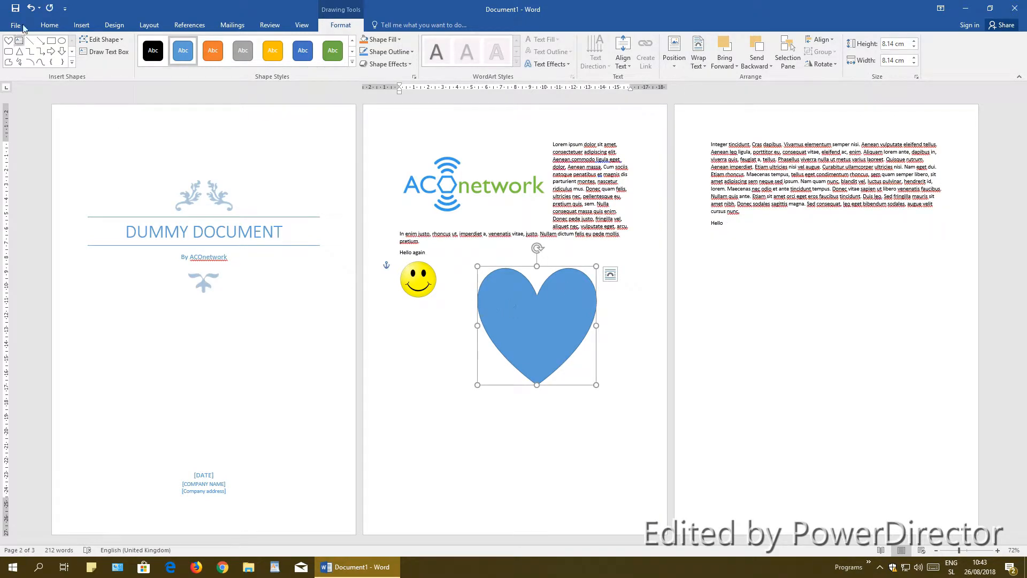
# Insert a Vertical Box List SmartArt graphic after the smiley and heart, previewing the Segmented Cycle layout first
pyautogui.click(82, 25)
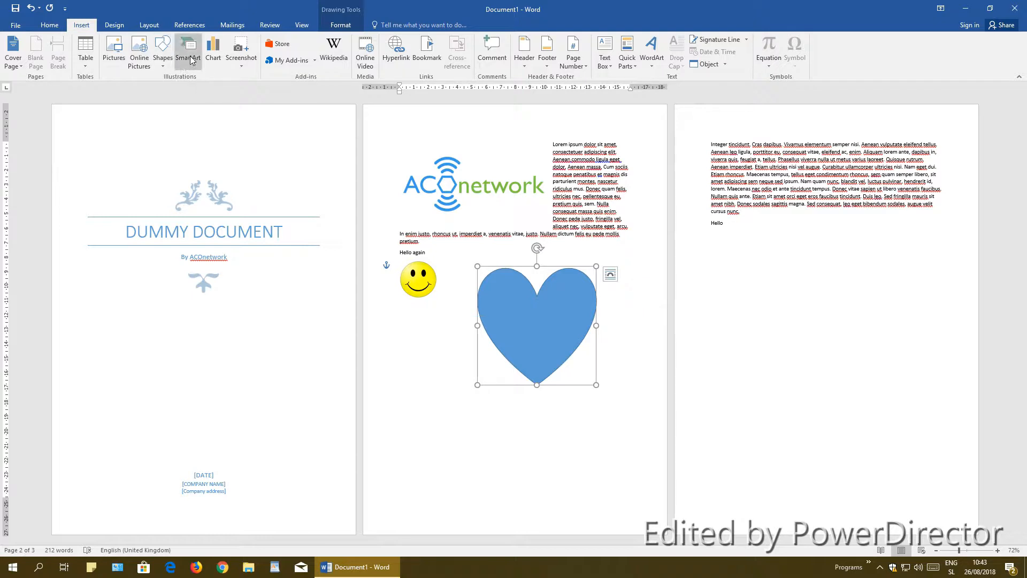
pyautogui.click(635, 446)
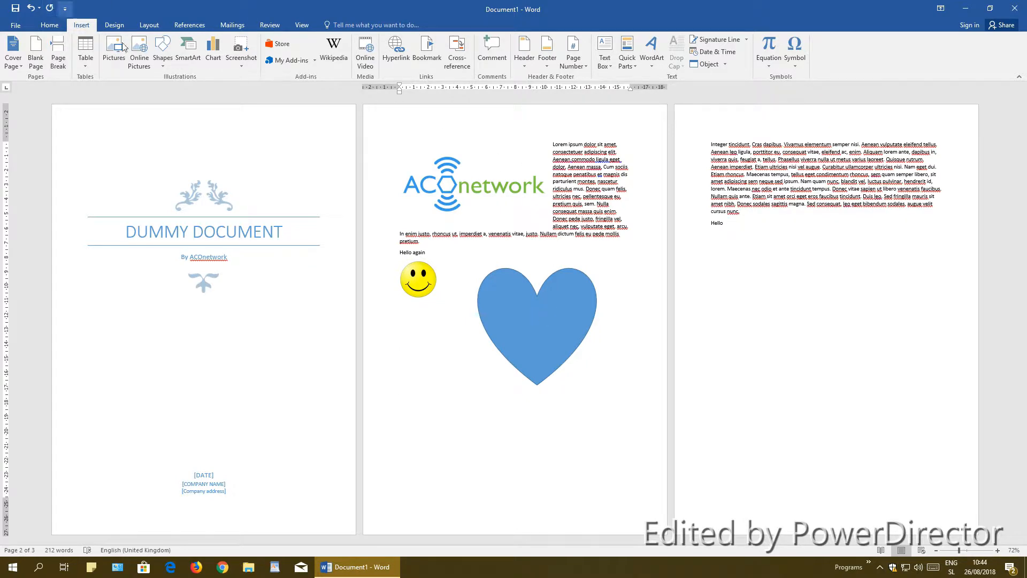
pyautogui.click(188, 54)
pyautogui.moveTo(523, 182); pyautogui.dragTo(461, 153)
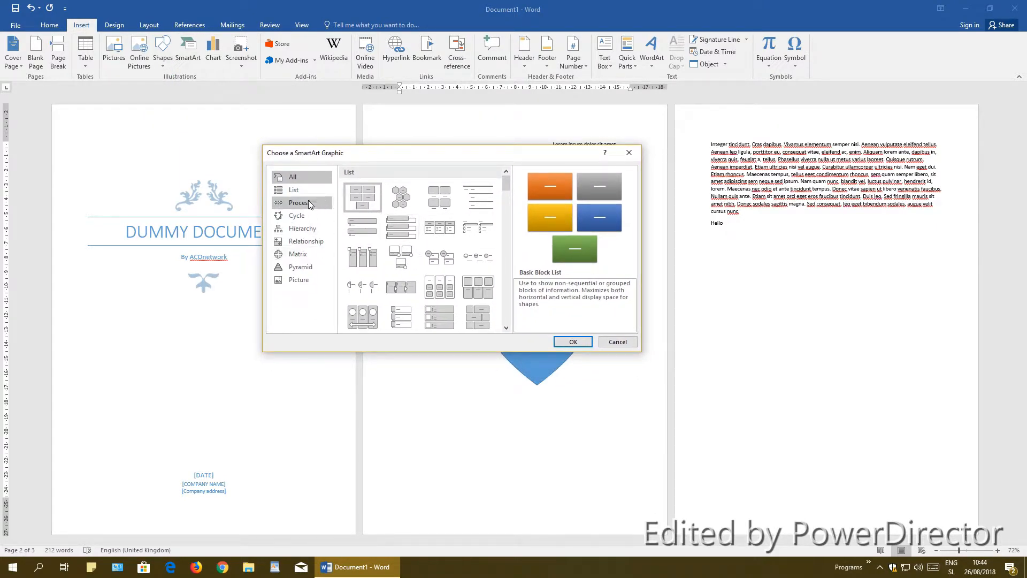
pyautogui.click(297, 215)
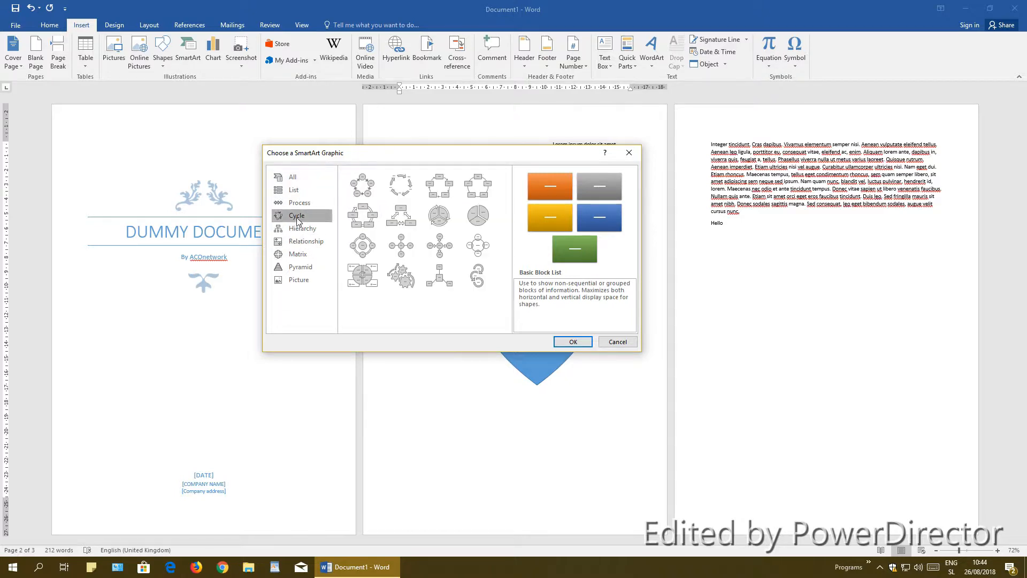
pyautogui.click(400, 218)
pyautogui.click(438, 219)
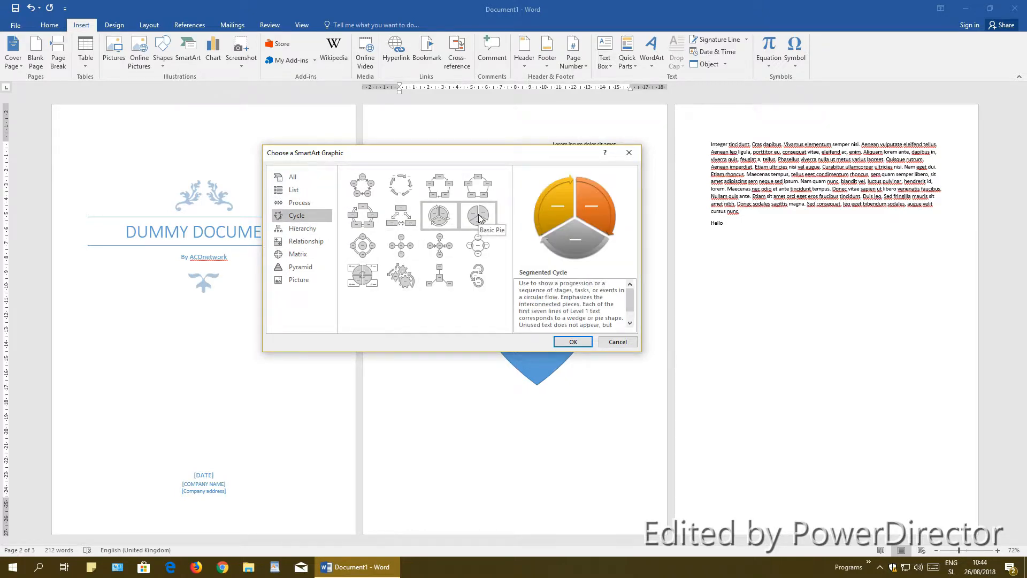
pyautogui.click(293, 190)
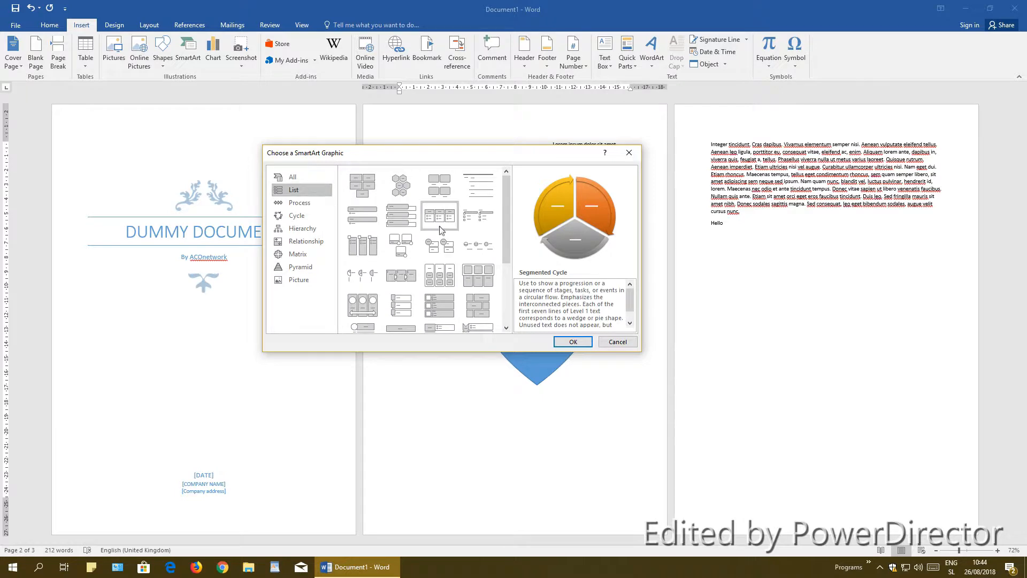
pyautogui.click(407, 227)
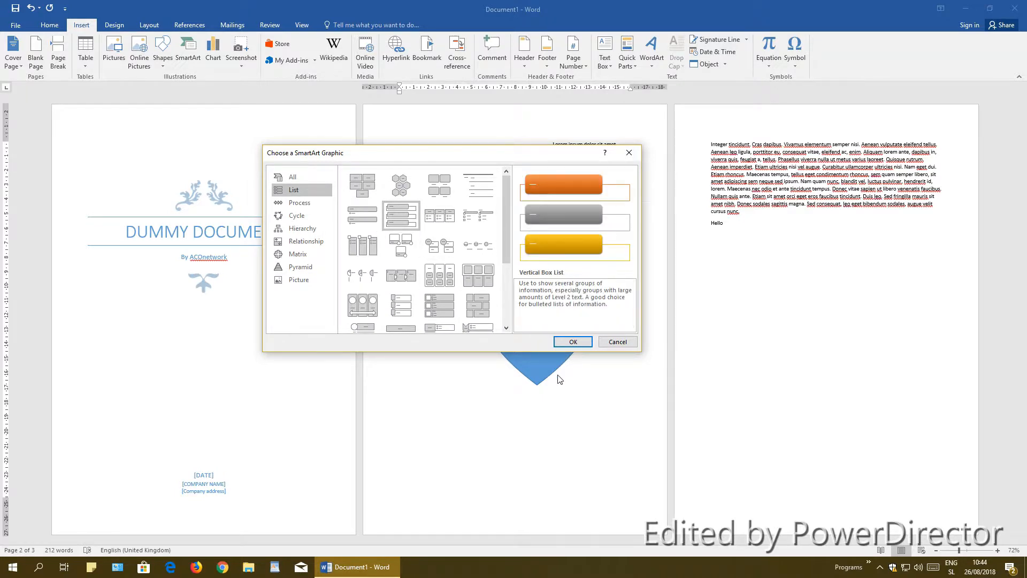
pyautogui.click(573, 343)
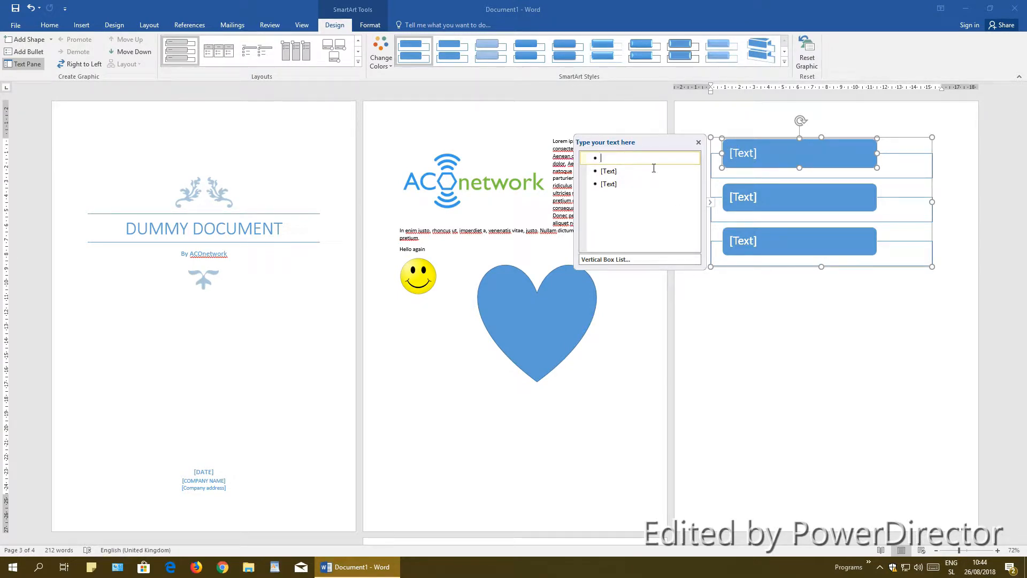
# Fill the three SmartArt boxes with "Hello 1", "Mr. Fantastico" and "End of this shape"
pyautogui.write('Hello 1')
pyautogui.click(613, 170)
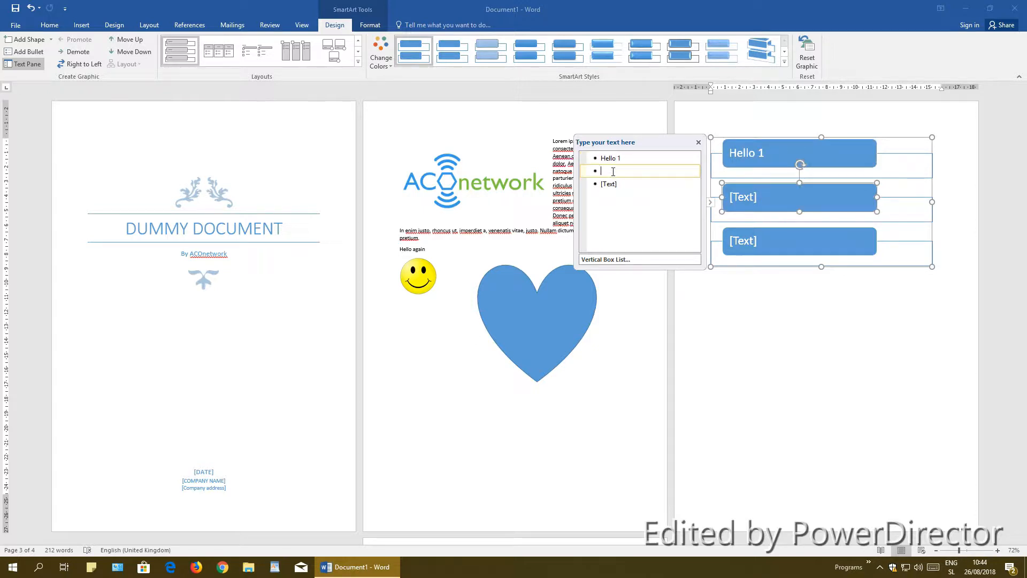
pyautogui.write('Mr. Fantastico')
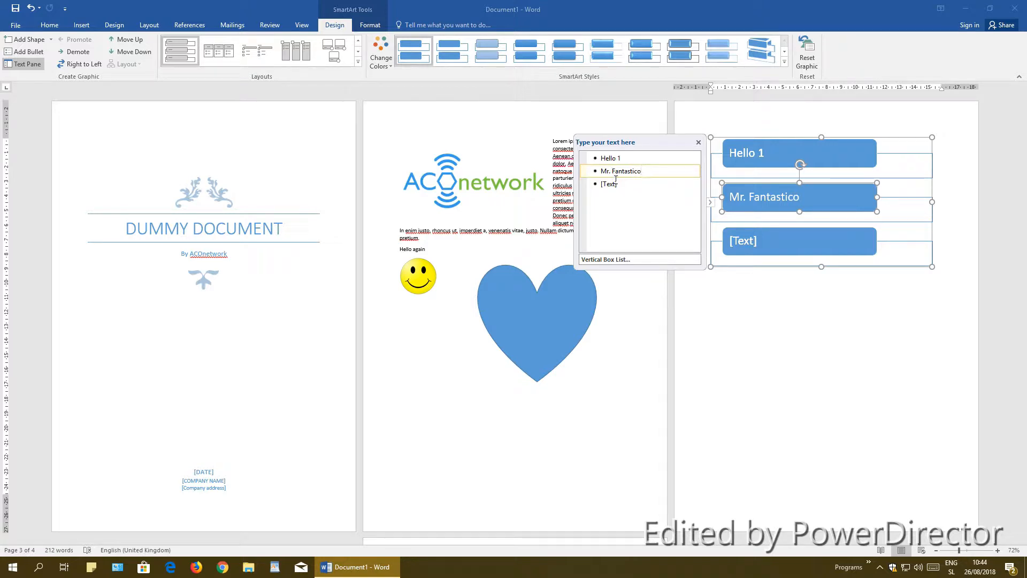
pyautogui.click(615, 183)
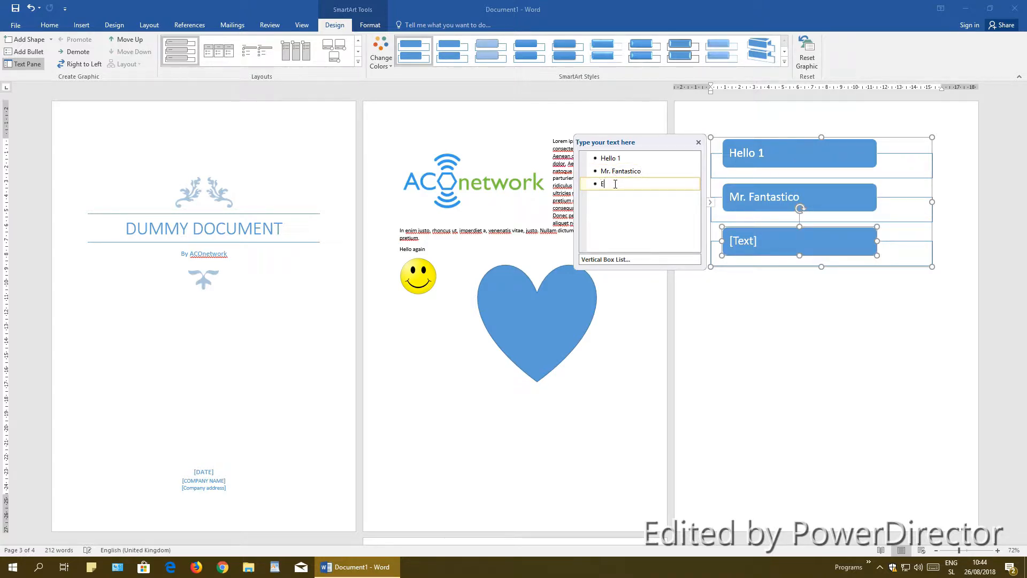
pyautogui.write('End of this shape')
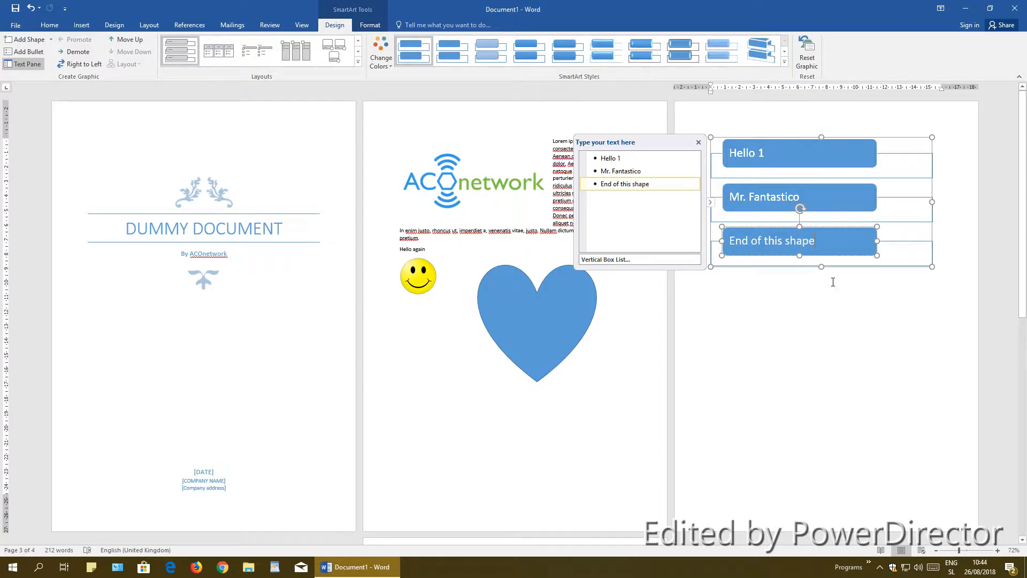
# Remove the page break after the SmartArt graphic so the "Integer tincidunt" paragraph follows it on page 3
pyautogui.click(833, 321)
pyautogui.scroll(-5, 791, 323)
pyautogui.scroll(2, 794, 321)
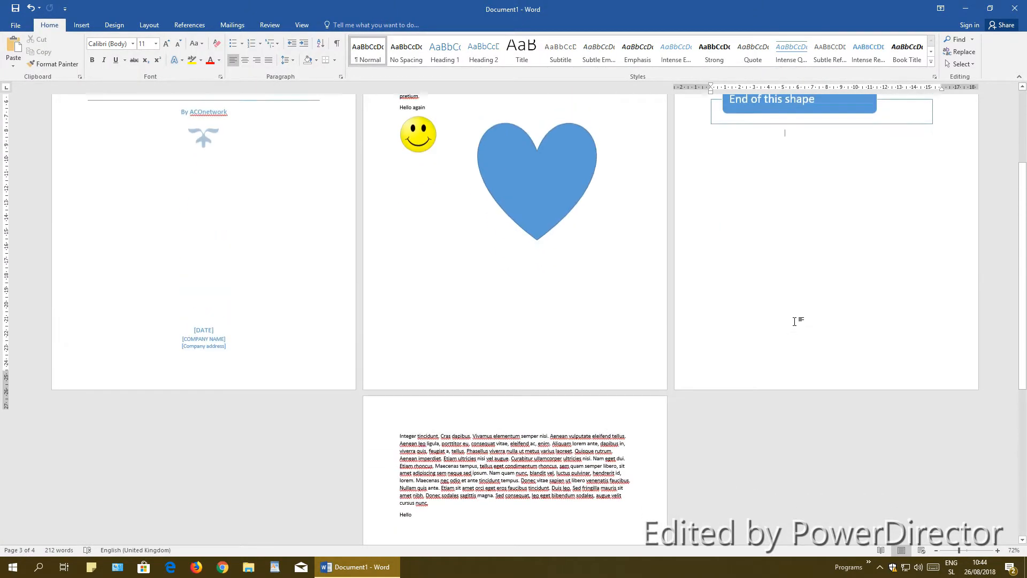
pyautogui.scroll(3, 794, 321)
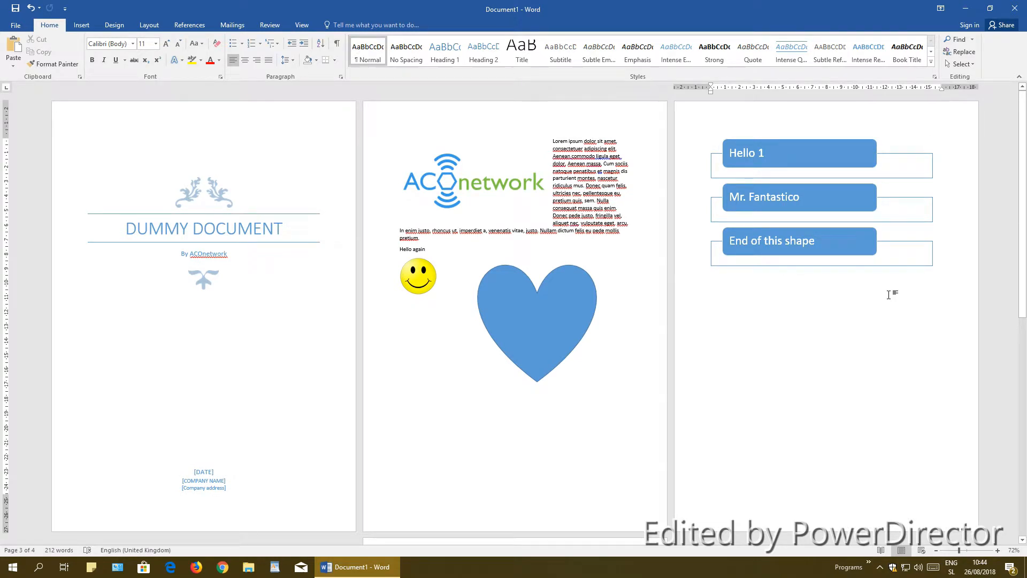
pyautogui.press('Delete')
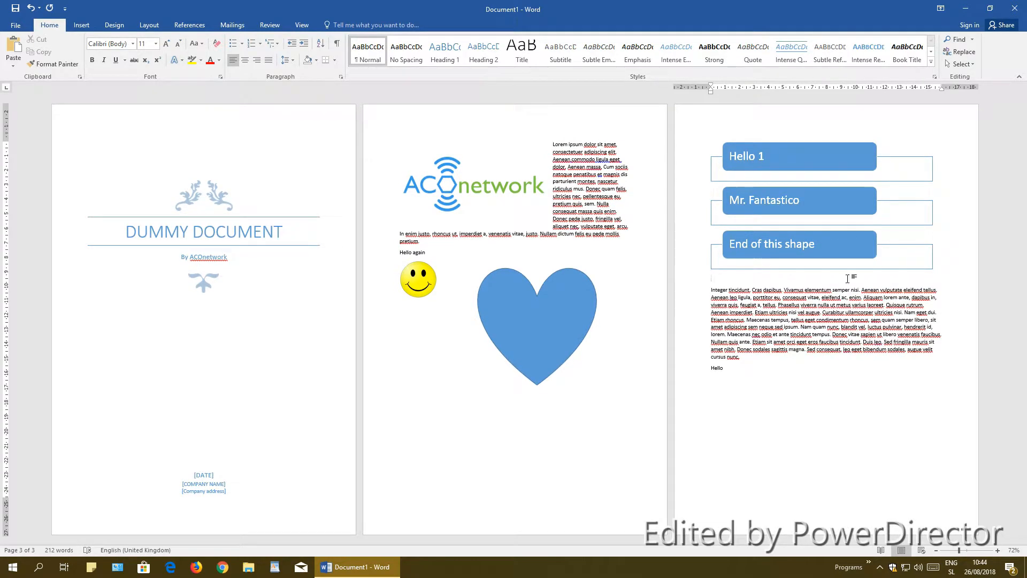
# Shrink the heart on page 2 to roughly the size of the smiley beside it
pyautogui.click(579, 319)
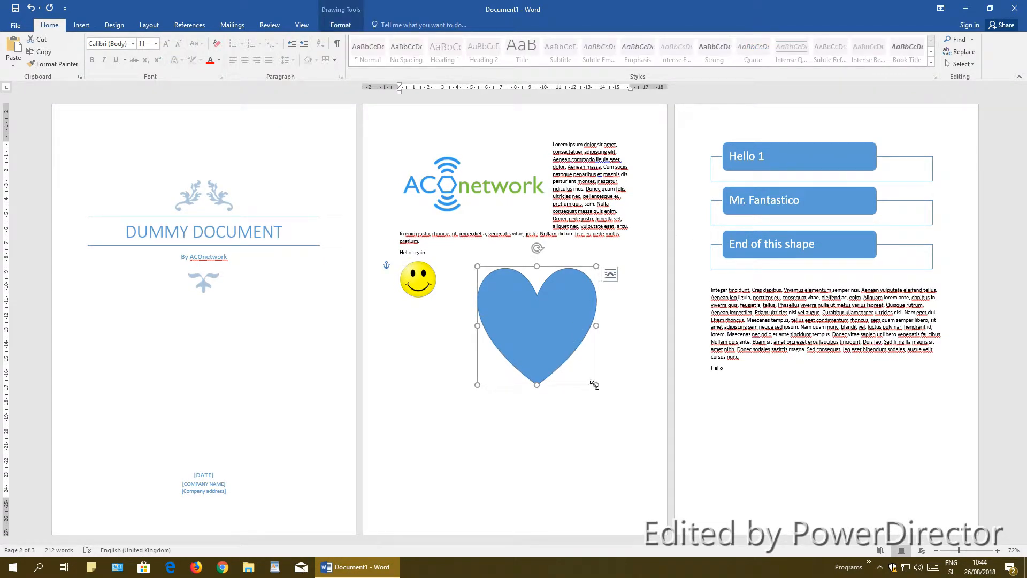
pyautogui.moveTo(596, 385); pyautogui.dragTo(475, 278)
pyautogui.click(788, 184)
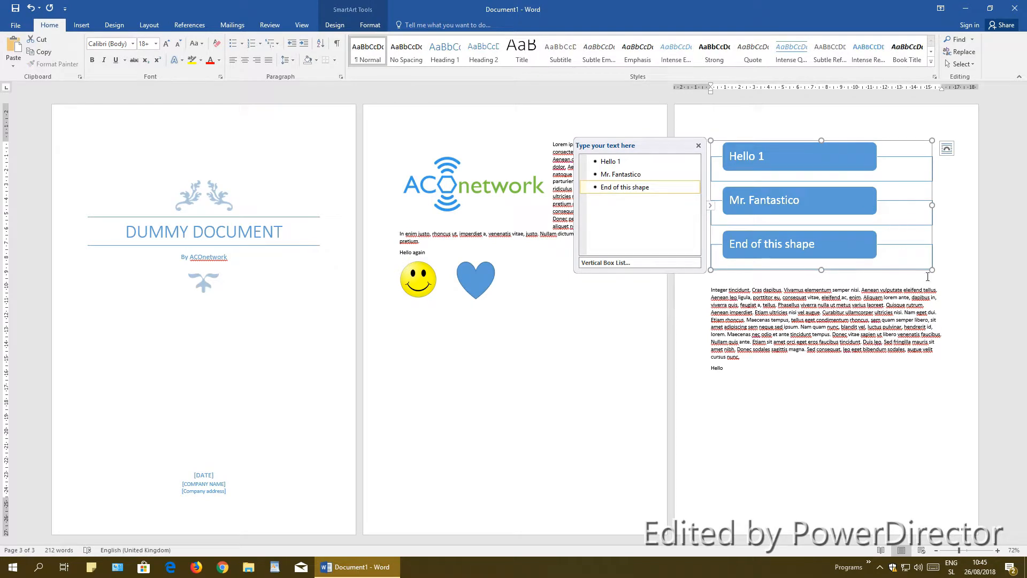
pyautogui.moveTo(807, 168); pyautogui.dragTo(442, 358)
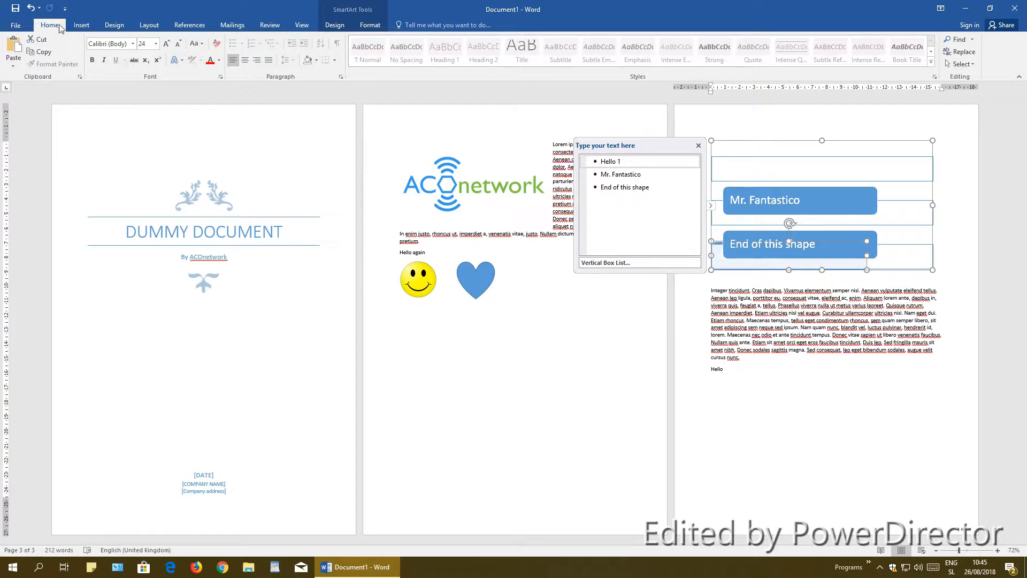
pyautogui.click(30, 8)
pyautogui.click(31, 7)
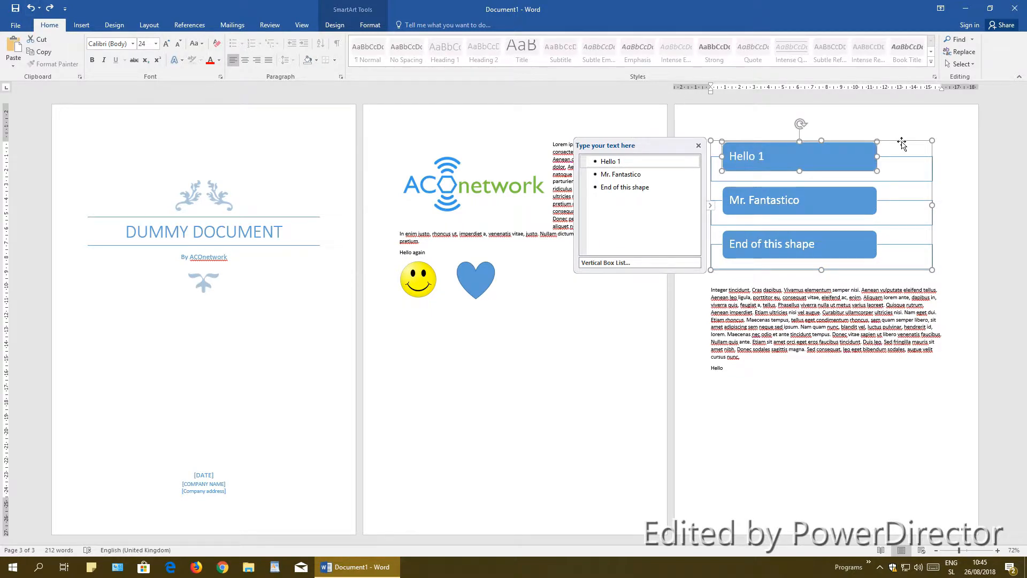
# Move the whole SmartArt graphic to page 2 below the smiley and heart, and delete the blank lines above the text on page 3
pyautogui.click(81, 24)
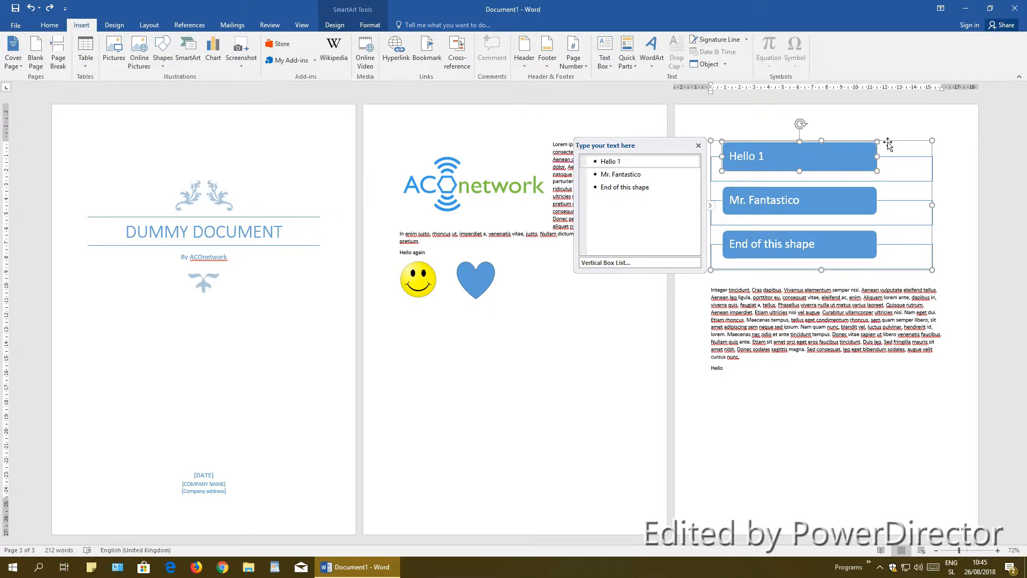
pyautogui.moveTo(886, 141); pyautogui.dragTo(477, 324)
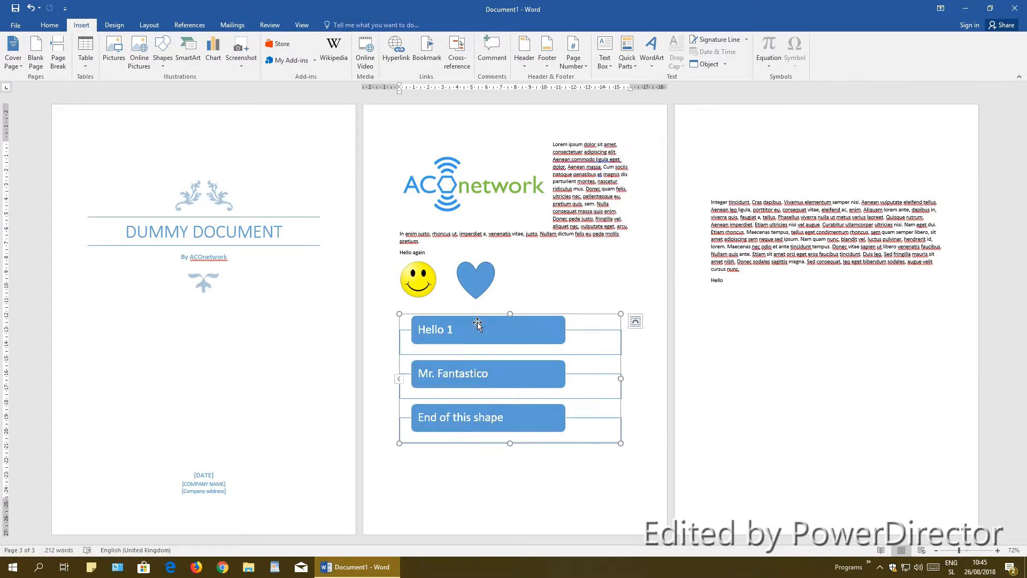
pyautogui.click(785, 155)
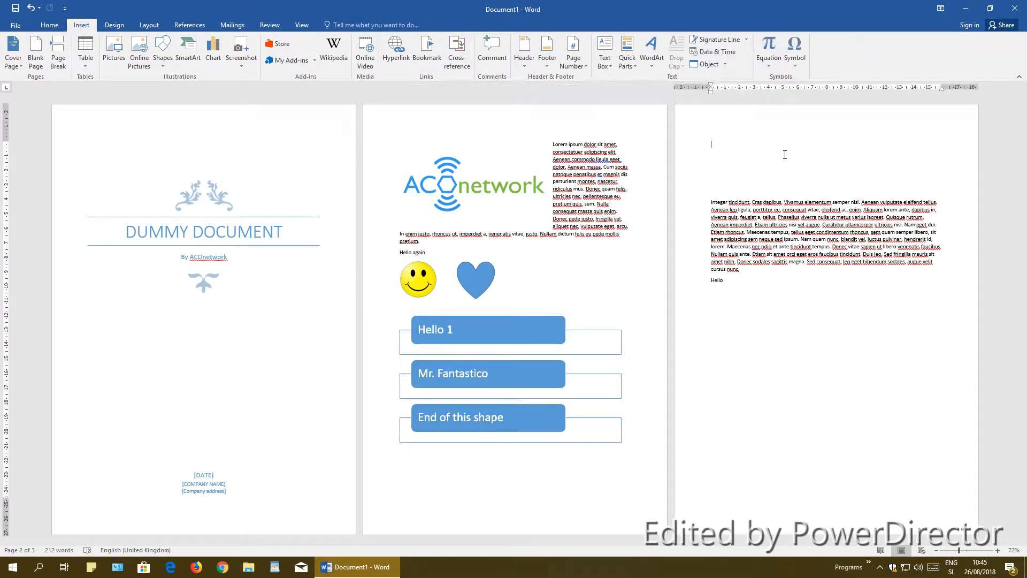
pyautogui.press('Delete')
pyautogui.press('Delete')
pyautogui.press('Delete')
pyautogui.press('Delete')
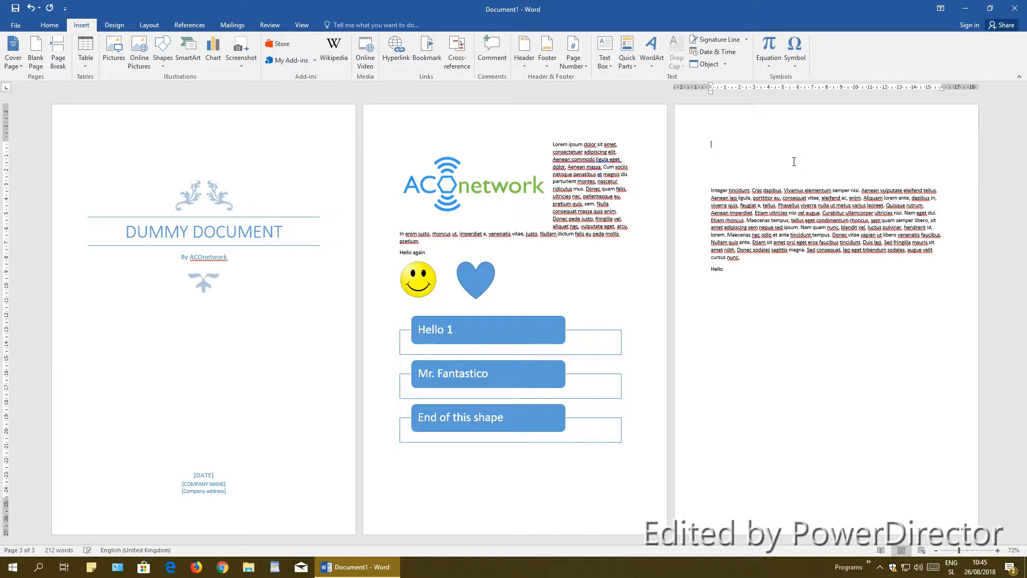
pyautogui.press('Delete')
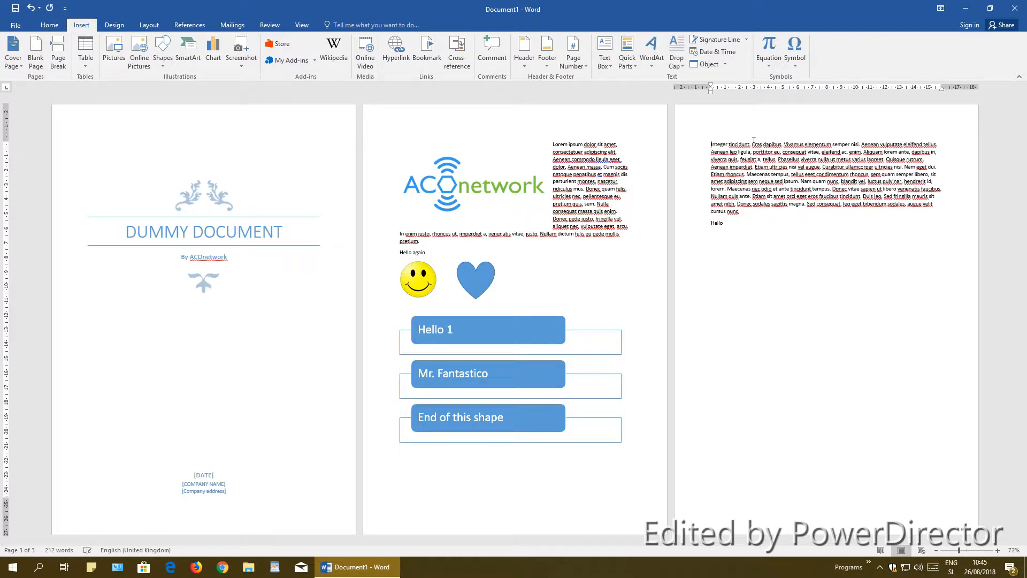
pyautogui.click(512, 355)
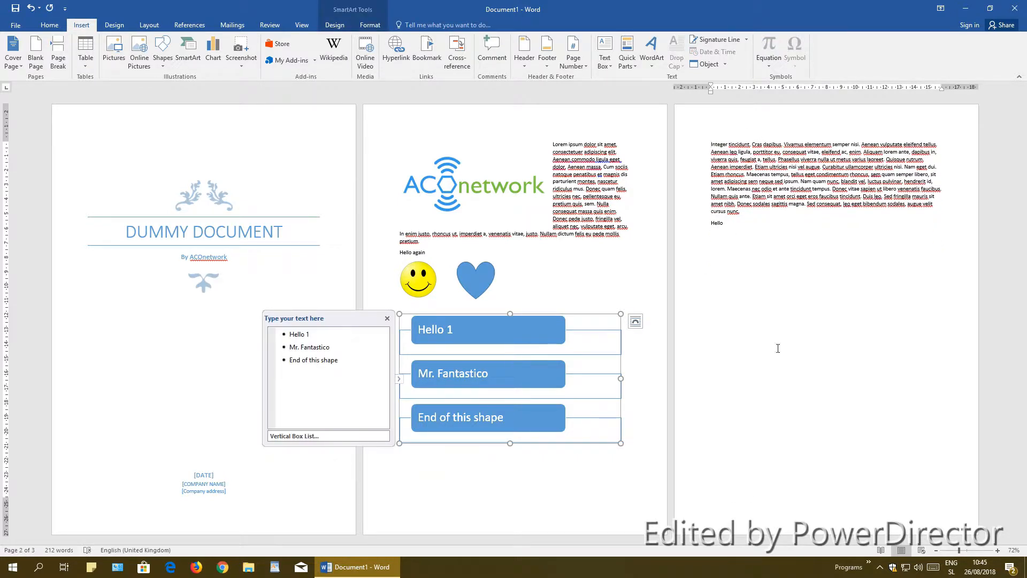
# Insert a clustered bar chart with the default data on a new line below "Hello" on page 3, and close its data sheet
pyautogui.click(933, 257)
pyautogui.press('Return')
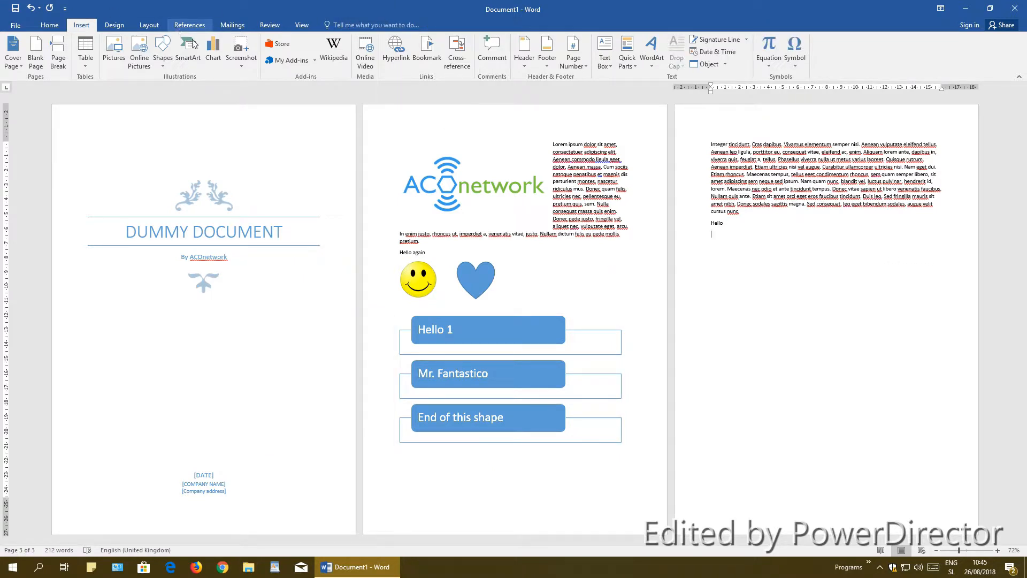
pyautogui.click(213, 58)
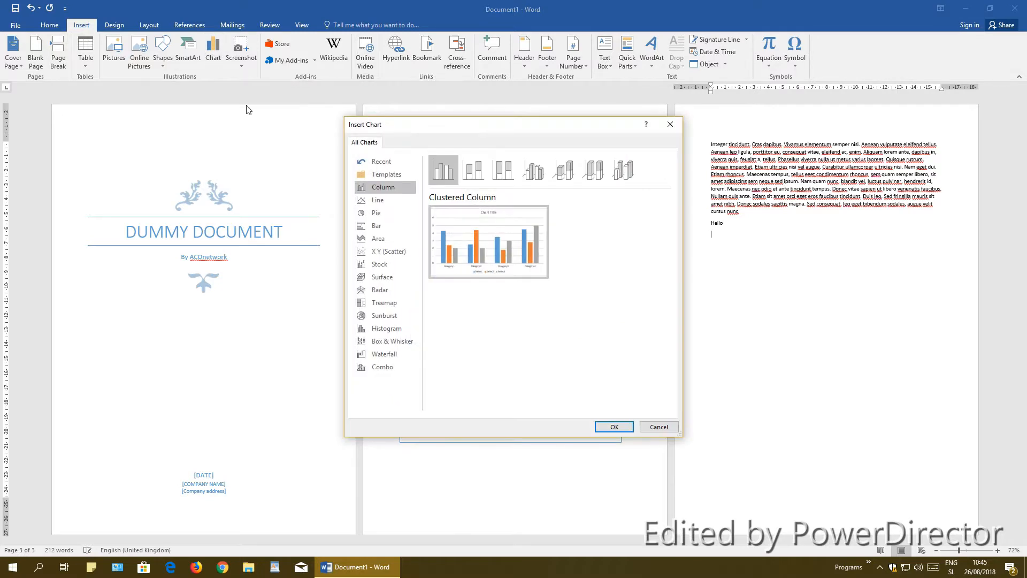
pyautogui.click(376, 225)
pyautogui.moveTo(491, 247)
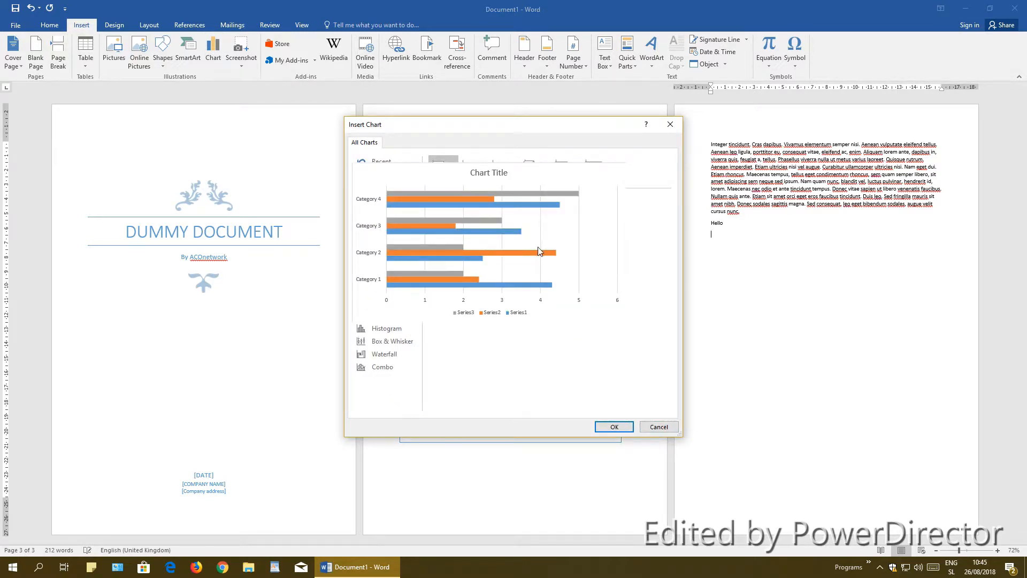
pyautogui.doubleClick(496, 232)
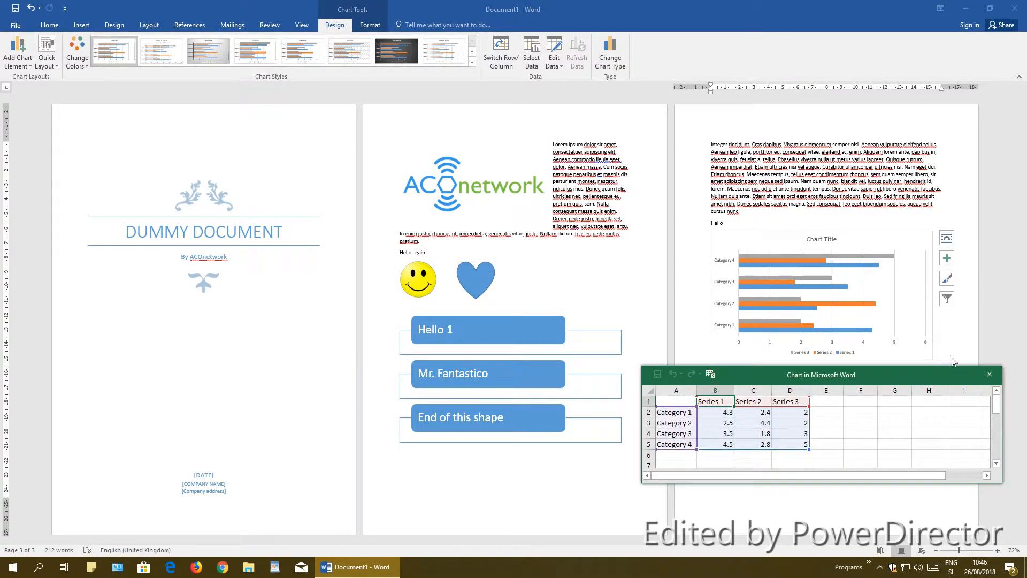
pyautogui.click(988, 375)
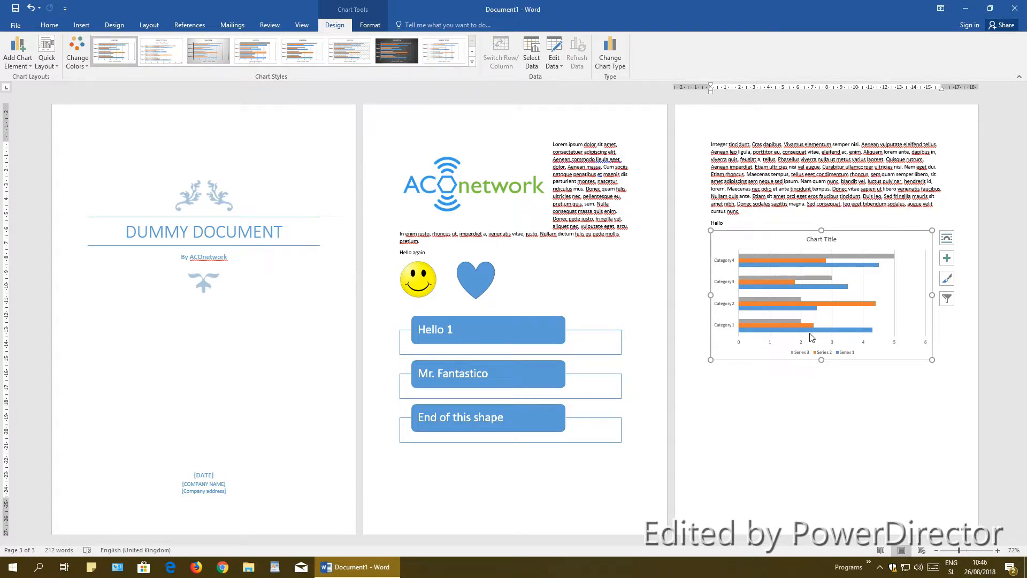
# Add a new line below the bar chart on page 3
pyautogui.click(82, 25)
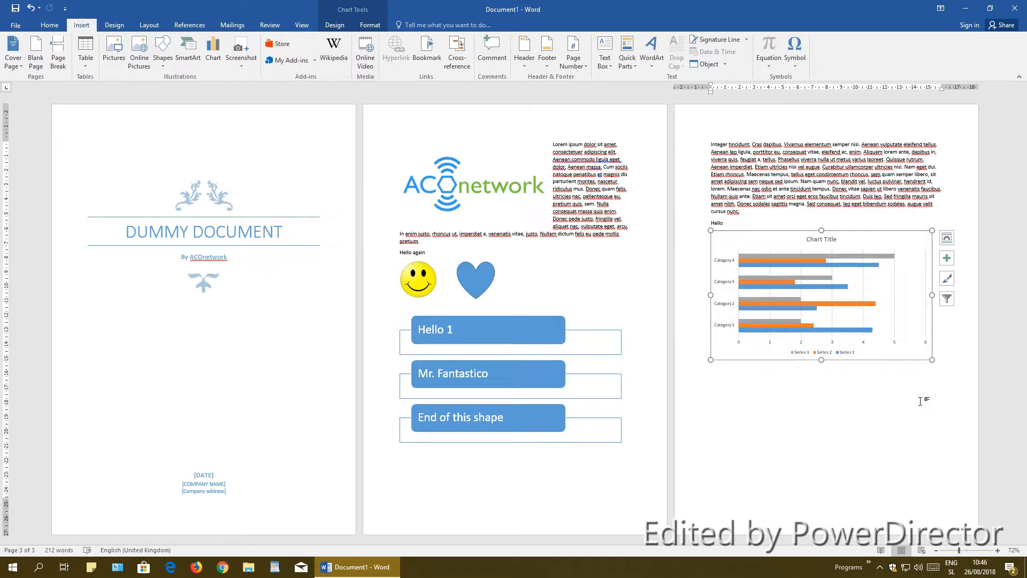
pyautogui.click(966, 378)
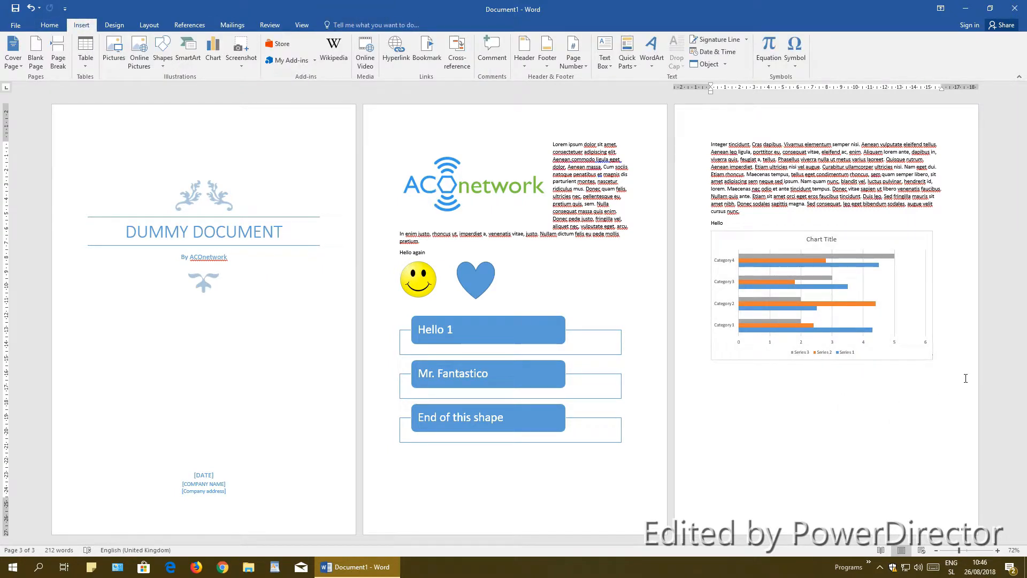
pyautogui.press('Return')
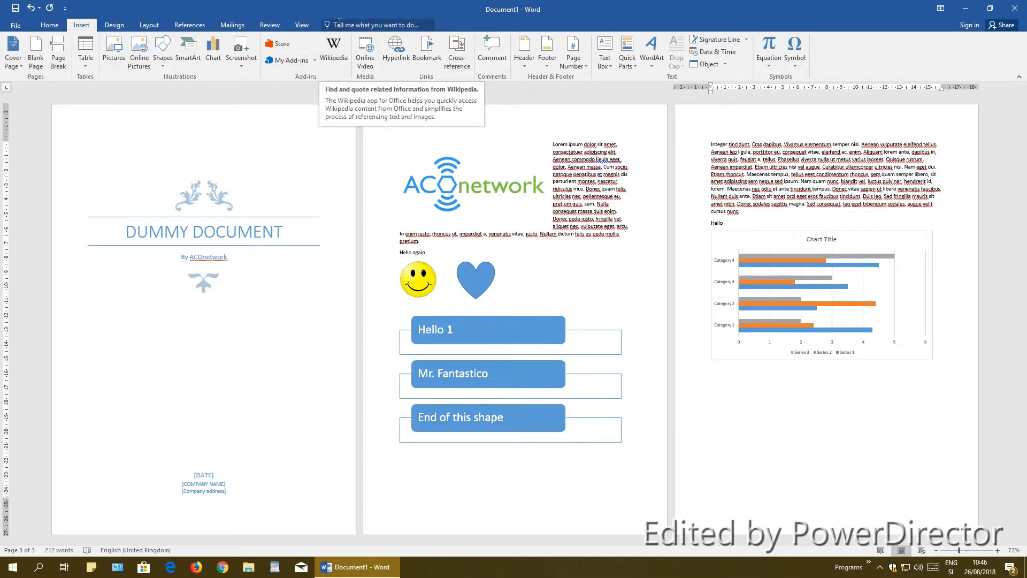
# Look up "computer" with the Wikipedia add-in and insert the article's introductory paragraphs into the document below the chart
pyautogui.click(342, 60)
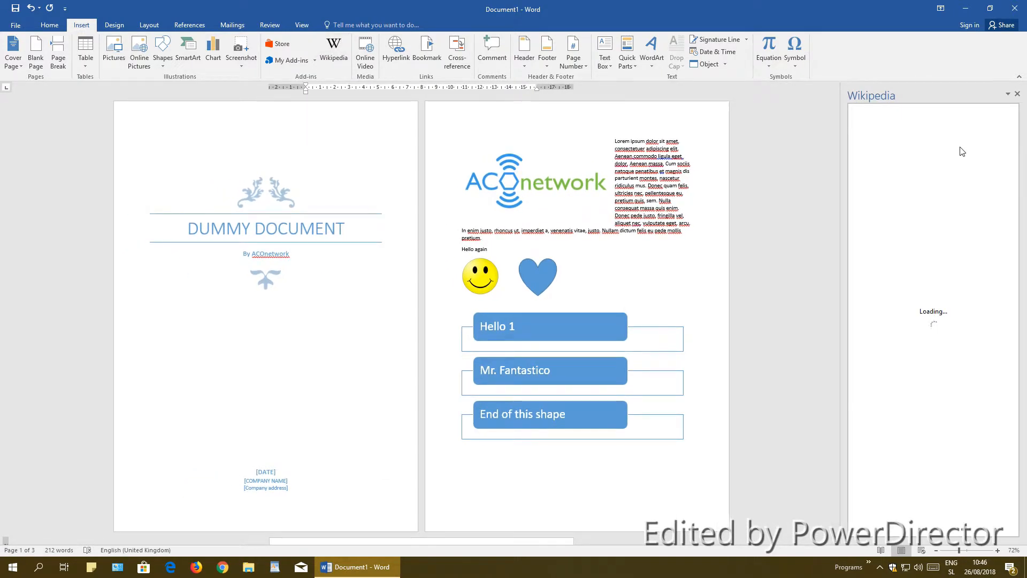
pyautogui.click(933, 147)
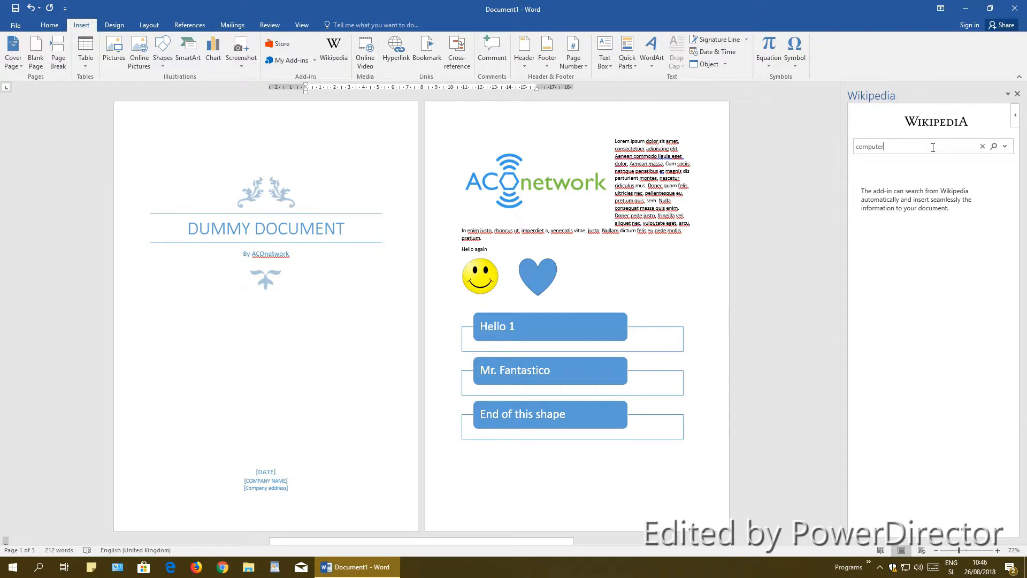
pyautogui.click(997, 147)
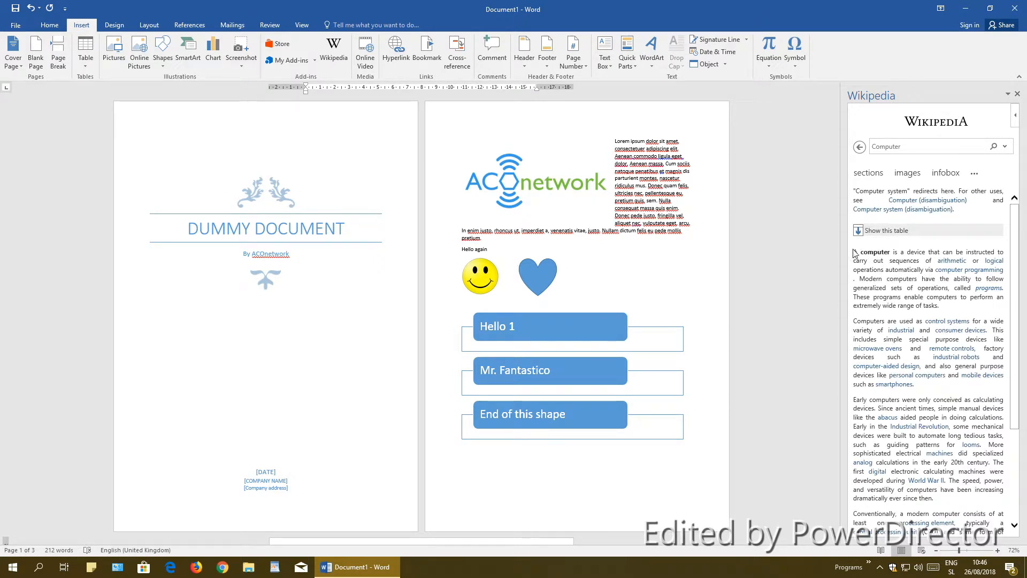
pyautogui.moveTo(856, 251); pyautogui.dragTo(947, 510)
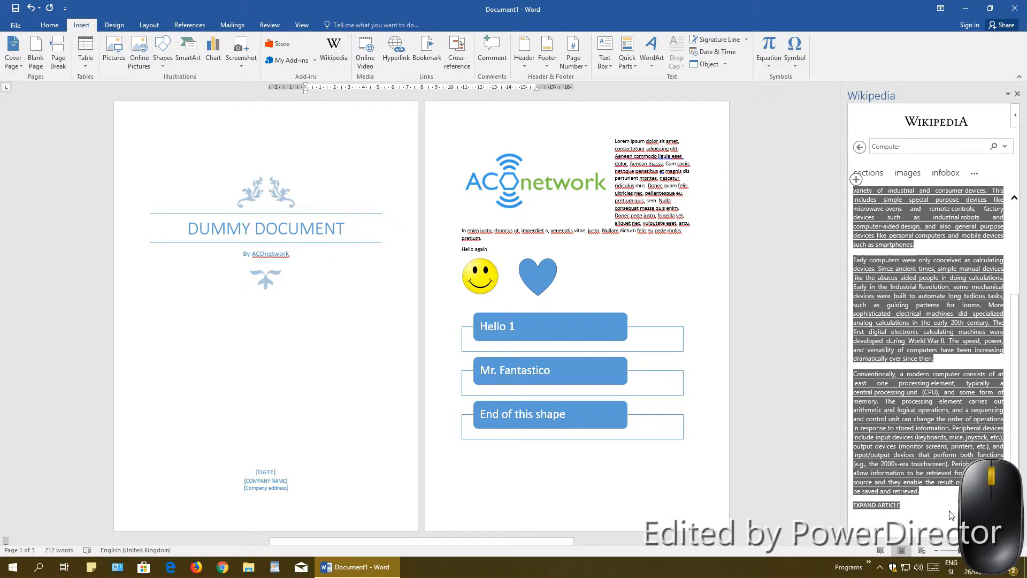
pyautogui.click(856, 182)
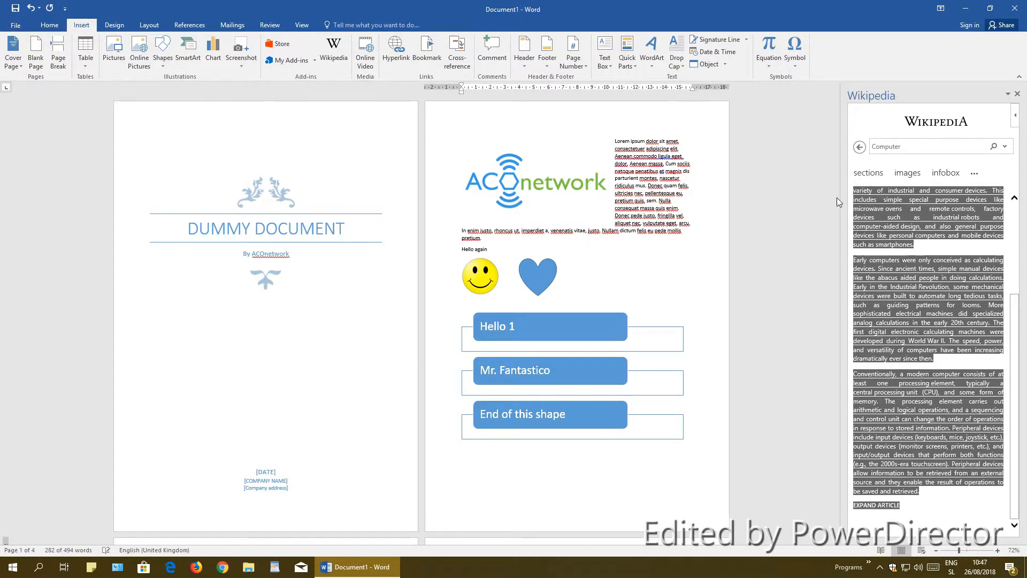
# Delete the blank lines between the last inserted Wikipedia paragraph and "Expand Article" on page 4
pyautogui.scroll(-12, 722, 289)
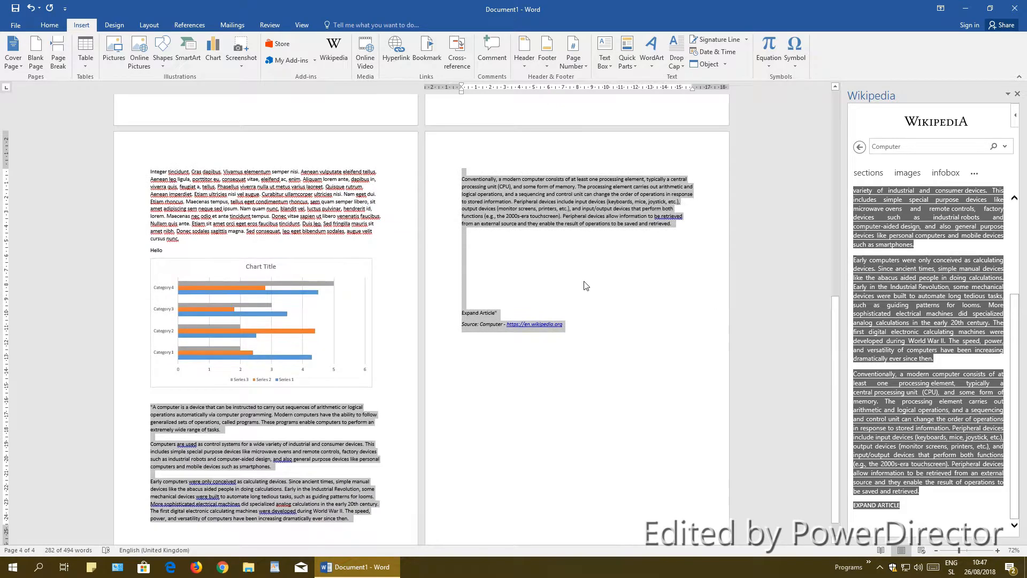
pyautogui.click(551, 258)
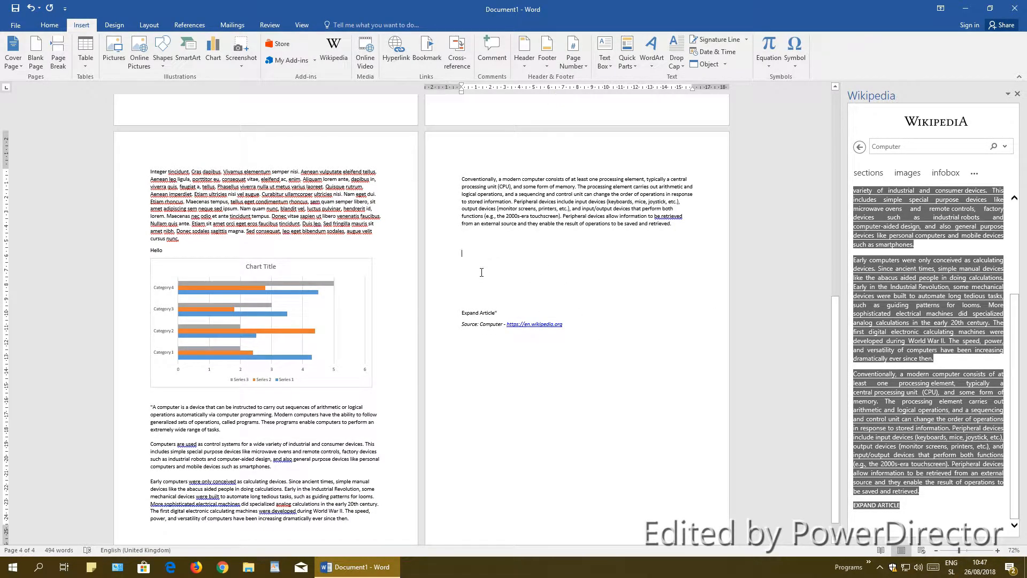
pyautogui.moveTo(481, 294); pyautogui.dragTo(476, 244)
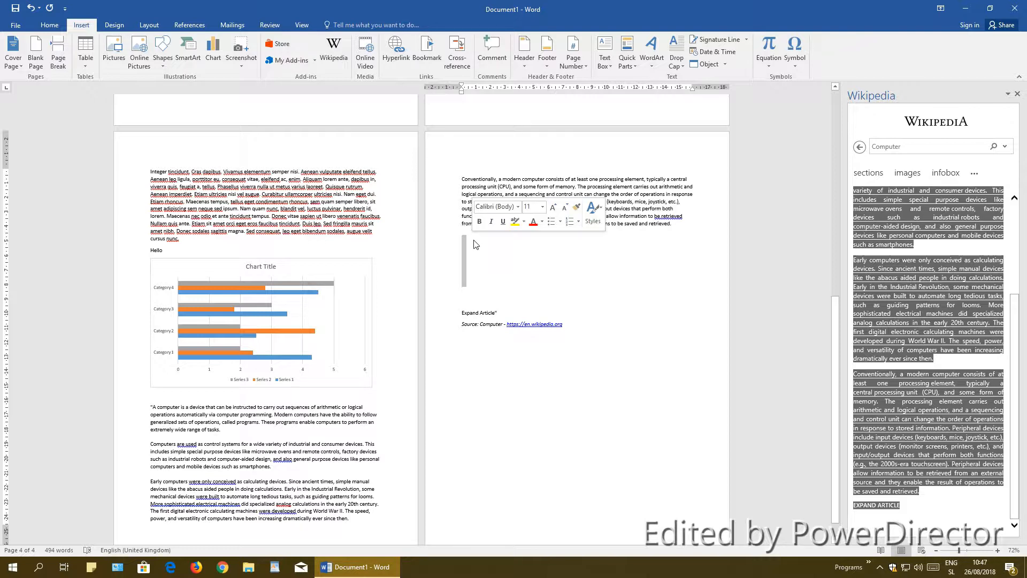
pyautogui.press('Delete')
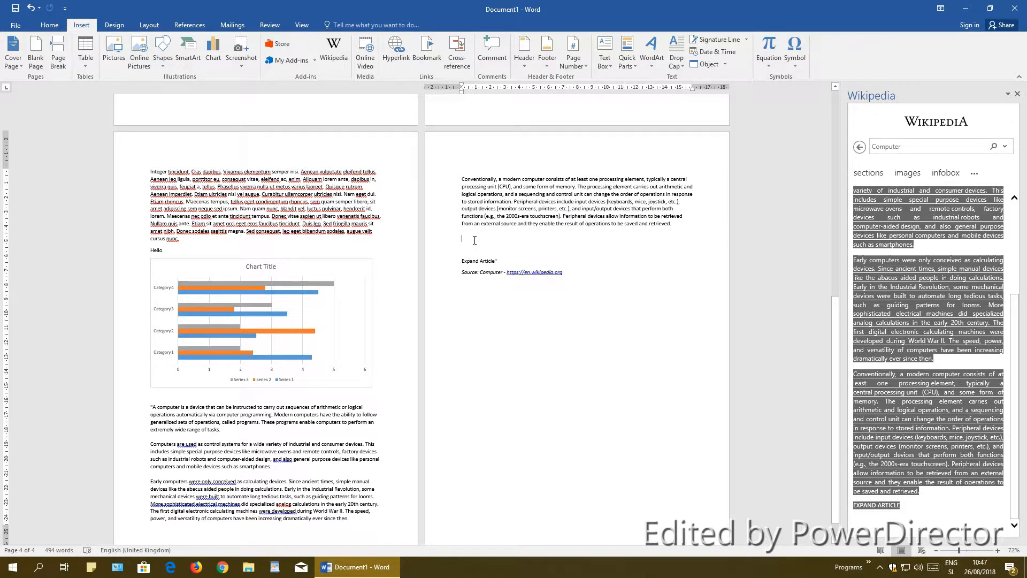
pyautogui.press('Delete')
pyautogui.press('Delete')
pyautogui.press('Delete')
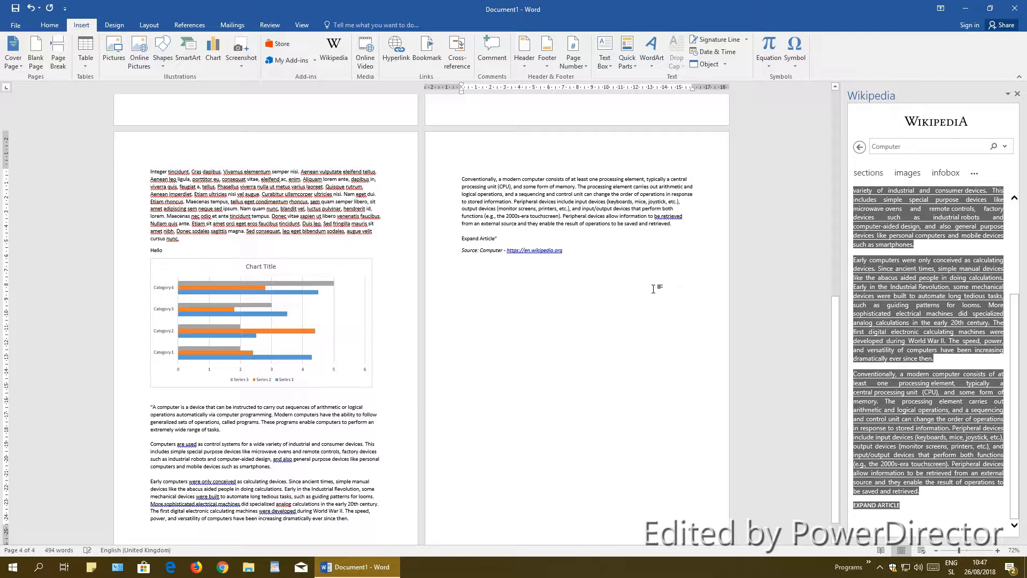
# Close the Wikipedia pane, then view the list of installed add-ins and the Office add-in store's suggestions
pyautogui.click(1016, 94)
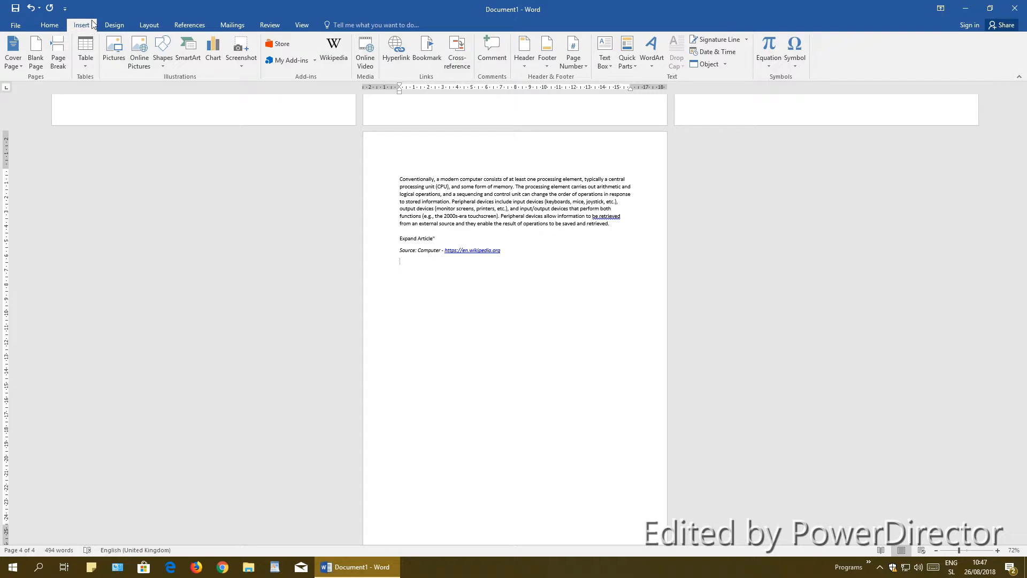
pyautogui.click(294, 61)
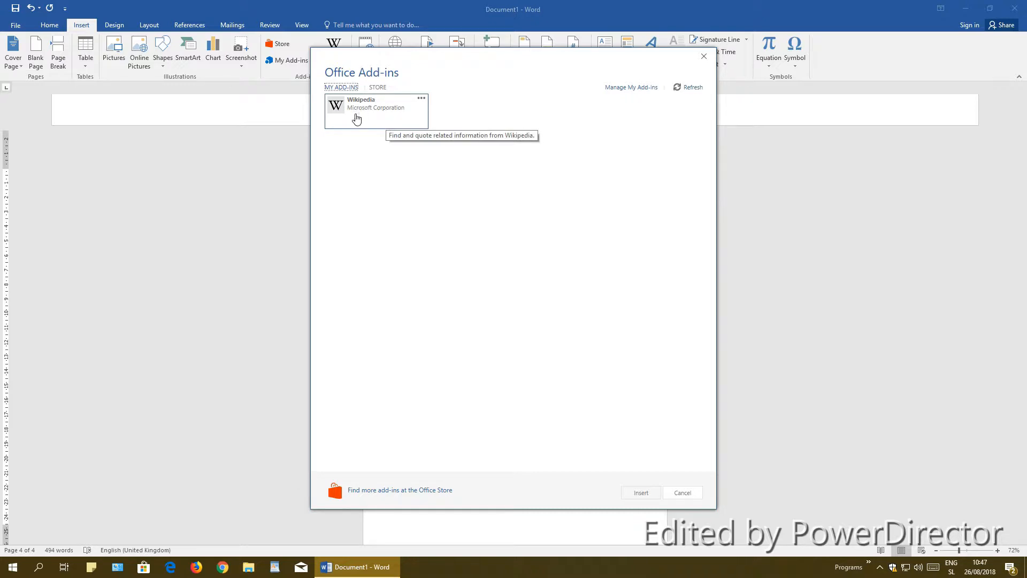
pyautogui.click(704, 57)
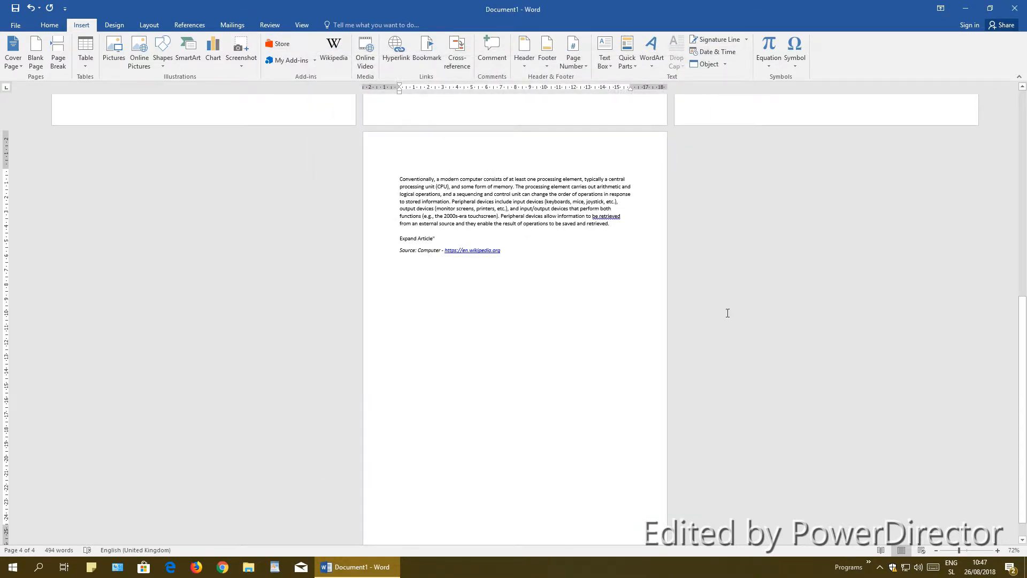
pyautogui.click(282, 44)
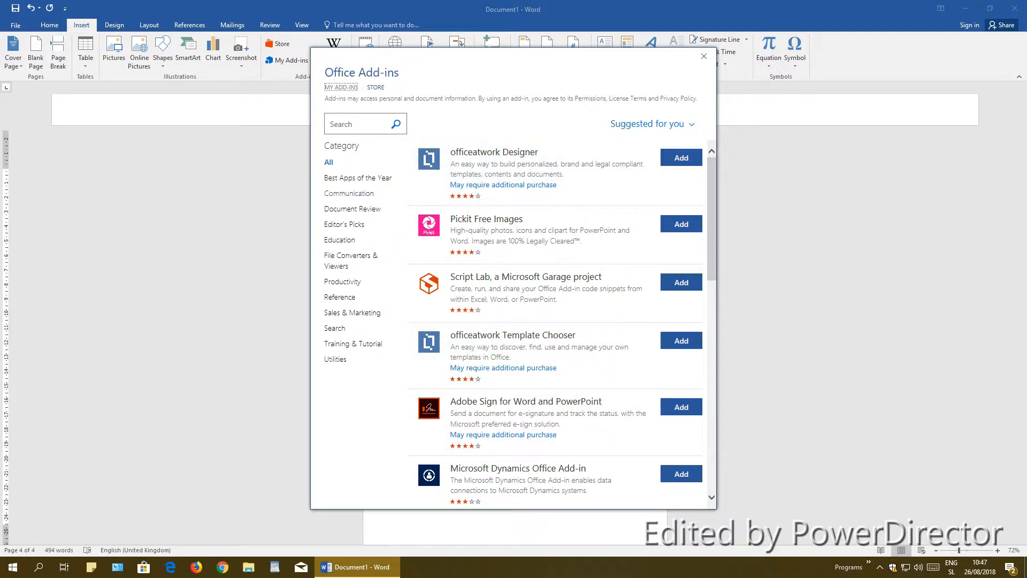
pyautogui.click(702, 58)
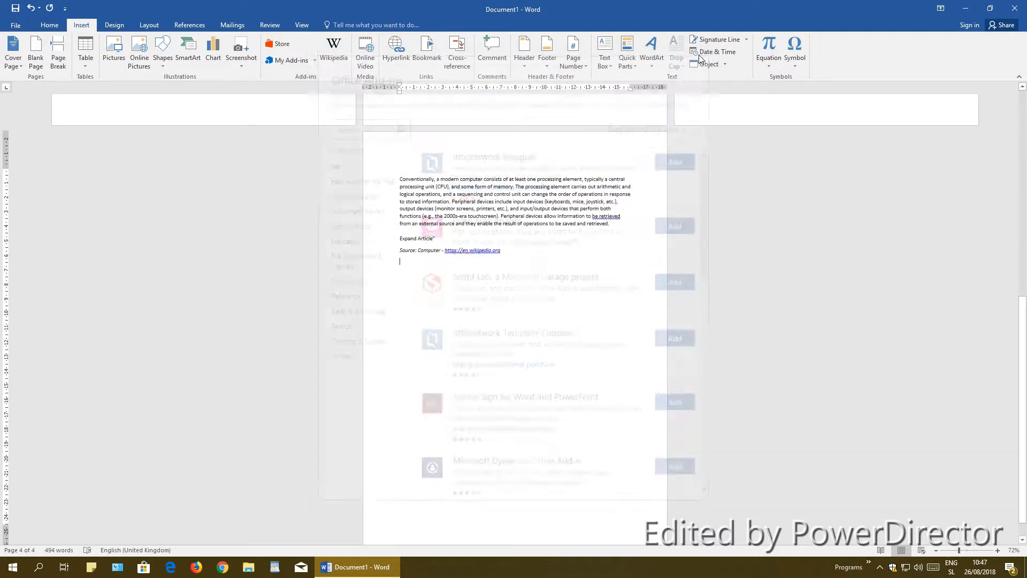
# Search YouTube for "aconetwork" and insert the "Welcome to my channel! (=" video as an online video below the source line on page 4
pyautogui.click(374, 55)
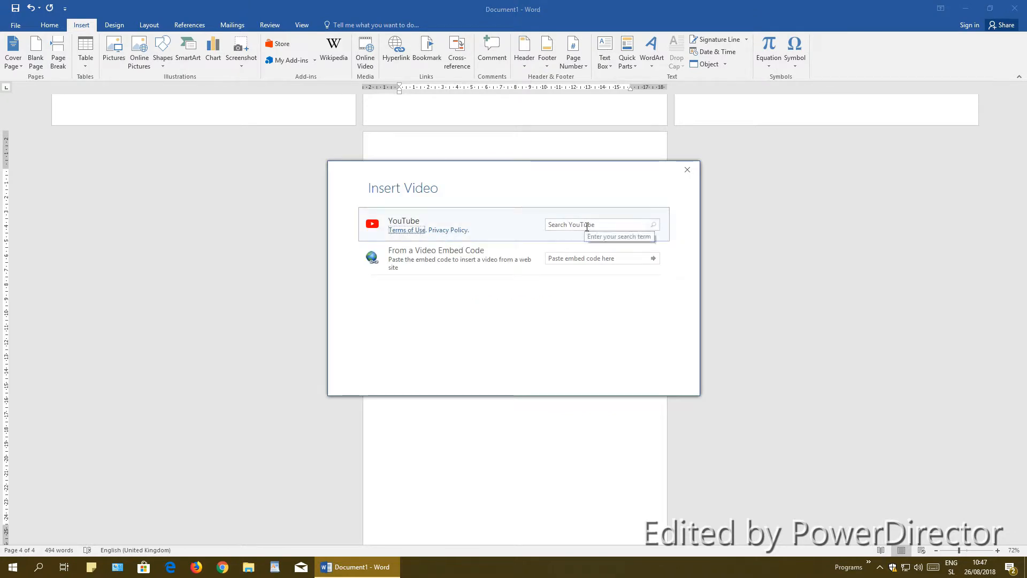
pyautogui.click(586, 225)
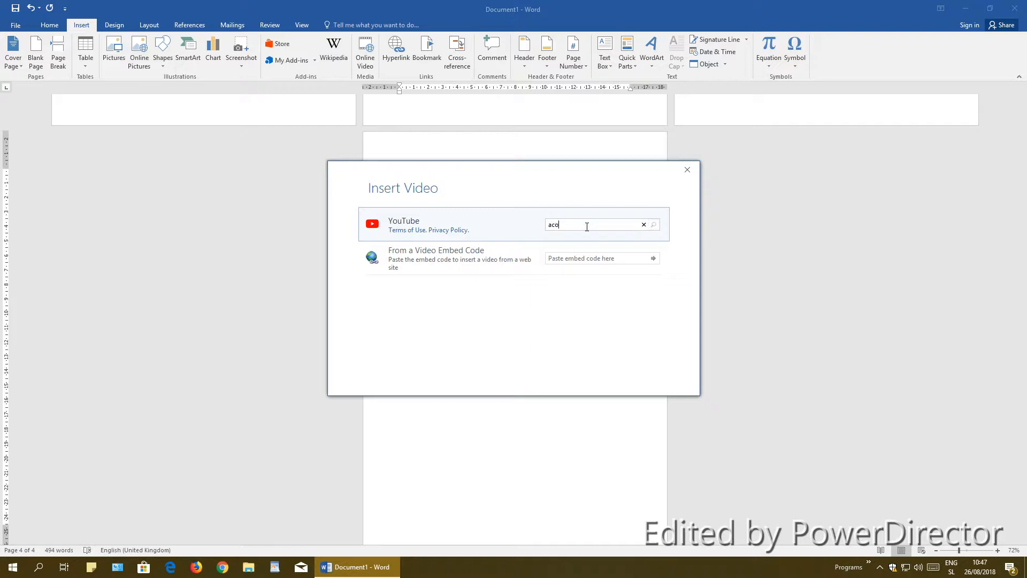
pyautogui.write('work')
pyautogui.press('Return')
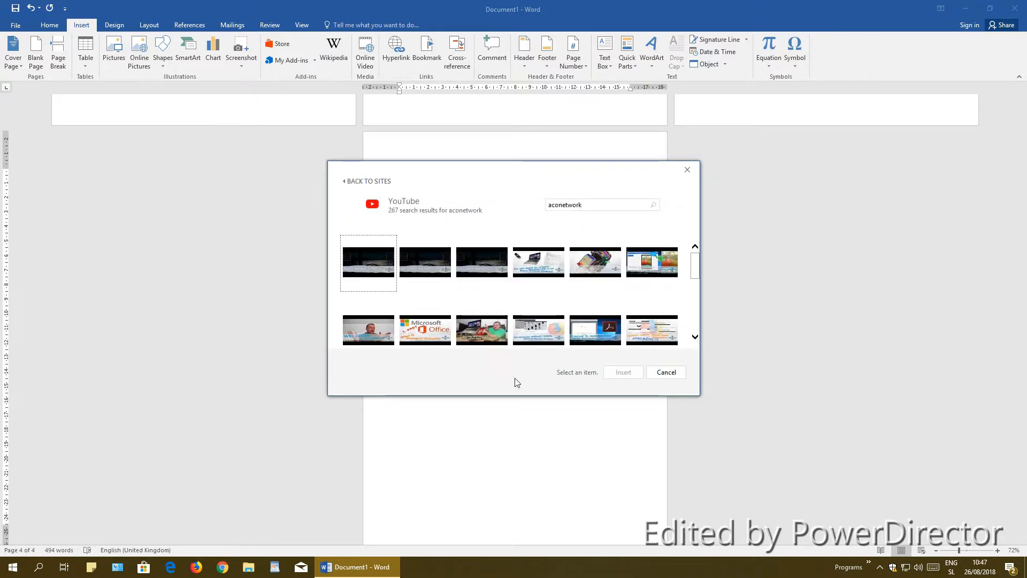
pyautogui.click(354, 342)
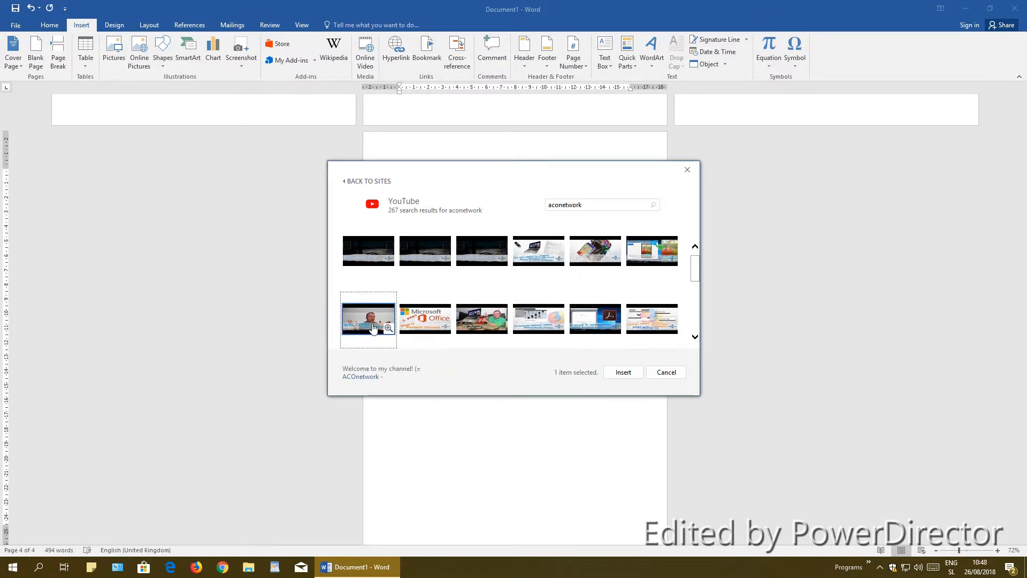
pyautogui.click(625, 374)
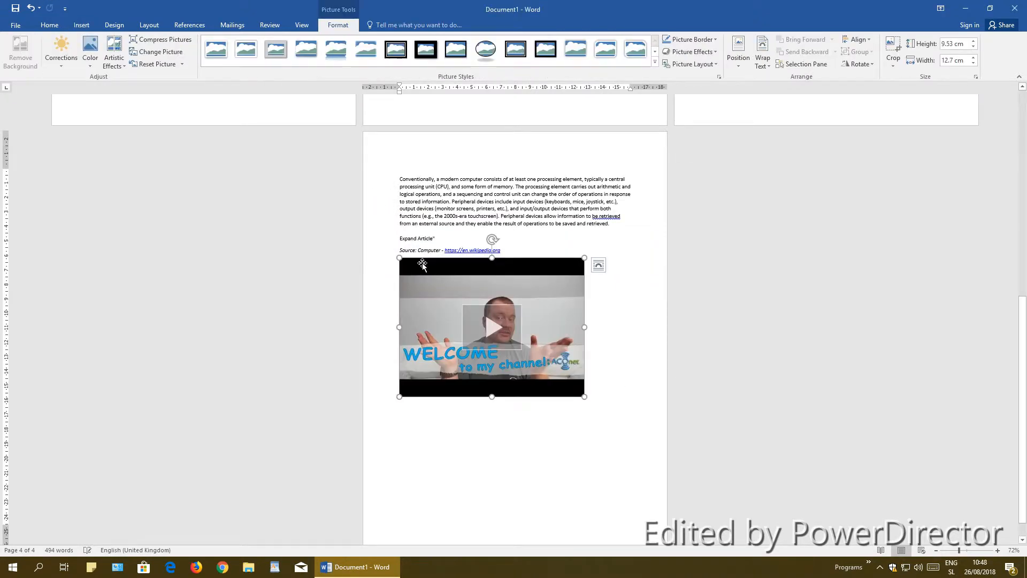
# Open the inserted YouTube video in its player, close the player, and cut the video from page 4
pyautogui.click(493, 328)
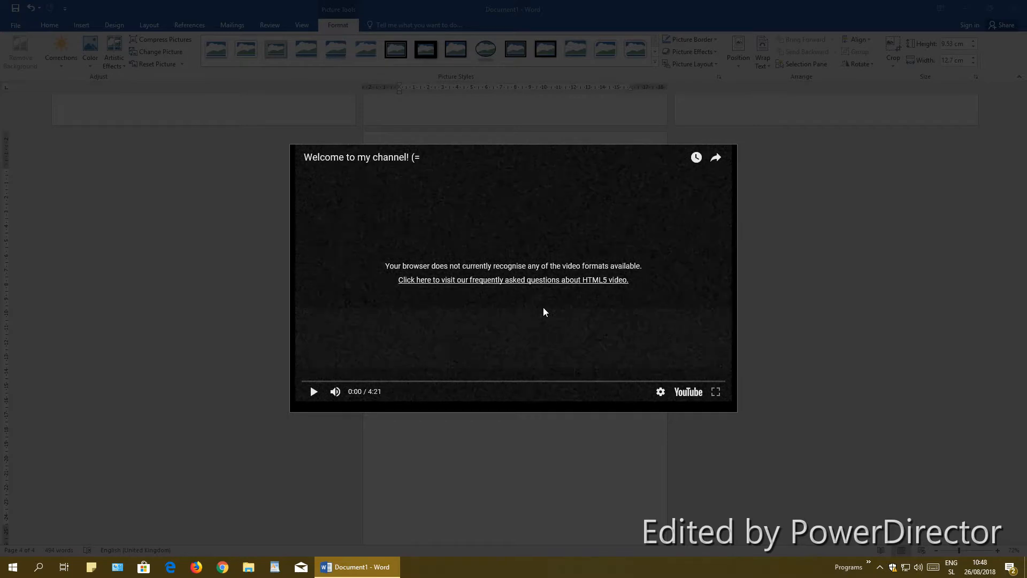
pyautogui.click(747, 392)
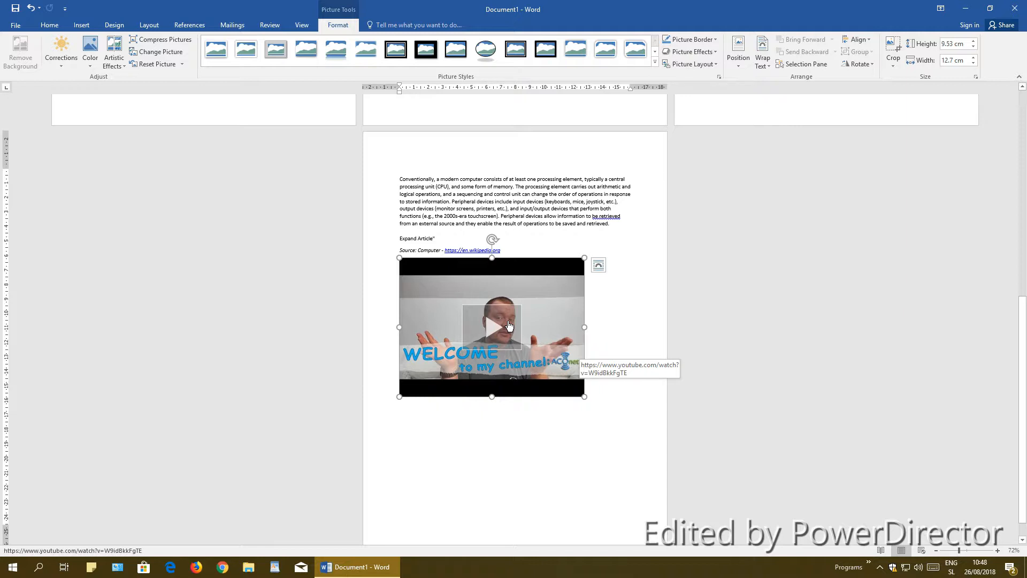
pyautogui.rightClick(562, 309)
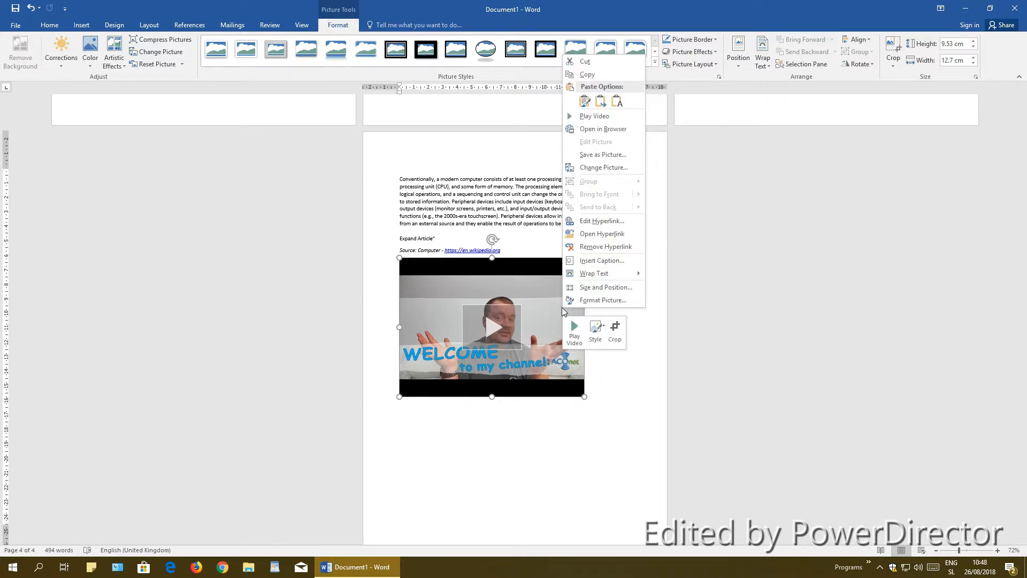
pyautogui.click(587, 61)
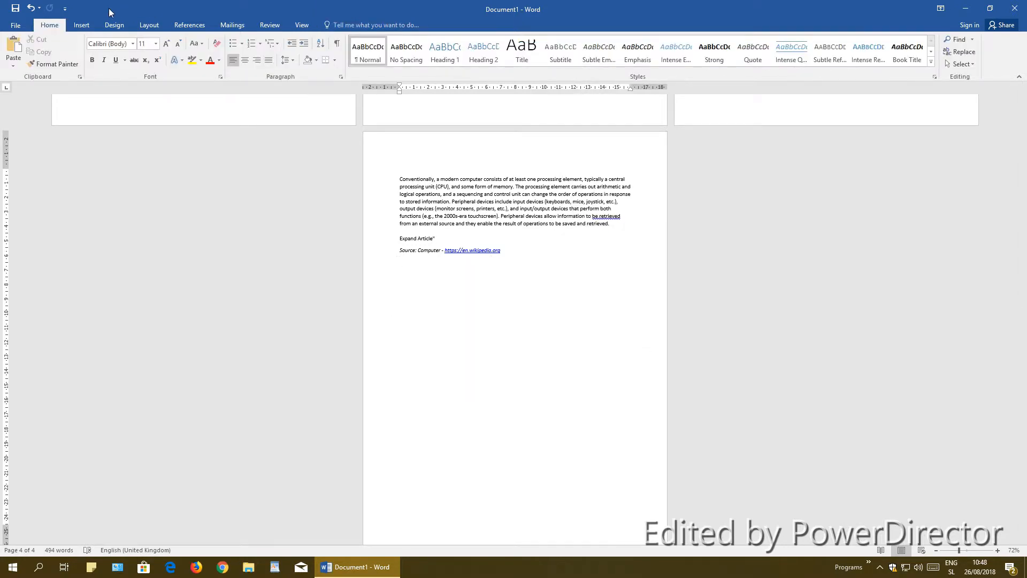
pyautogui.click(83, 25)
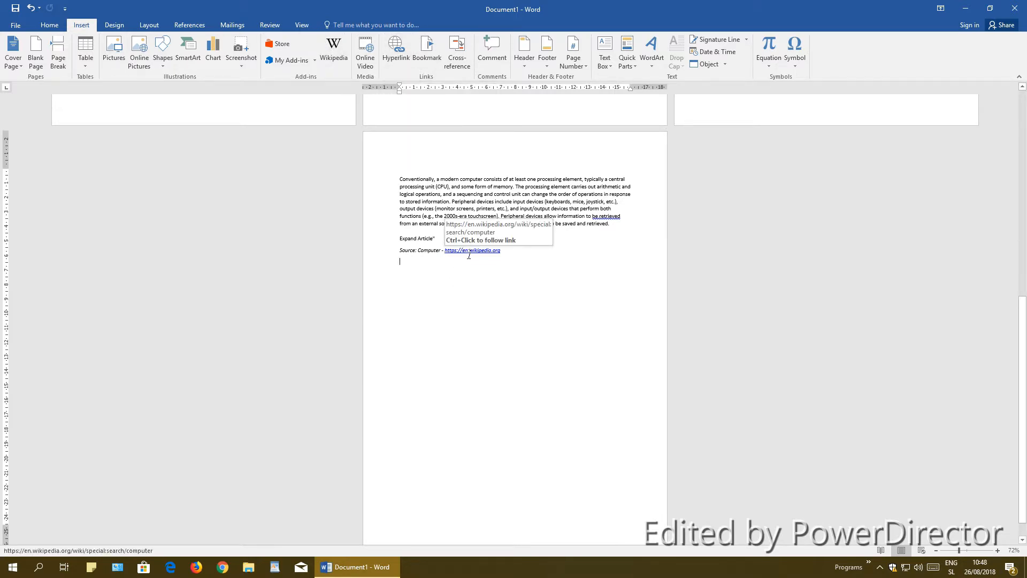
pyautogui.click(392, 49)
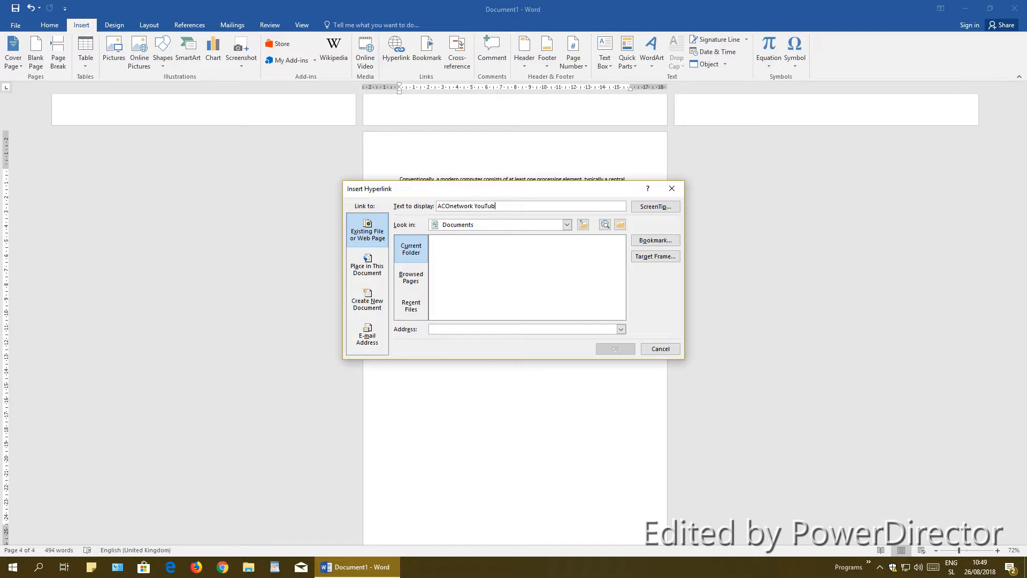
pyautogui.click(474, 329)
pyautogui.write('http://youtube.com/serv010')
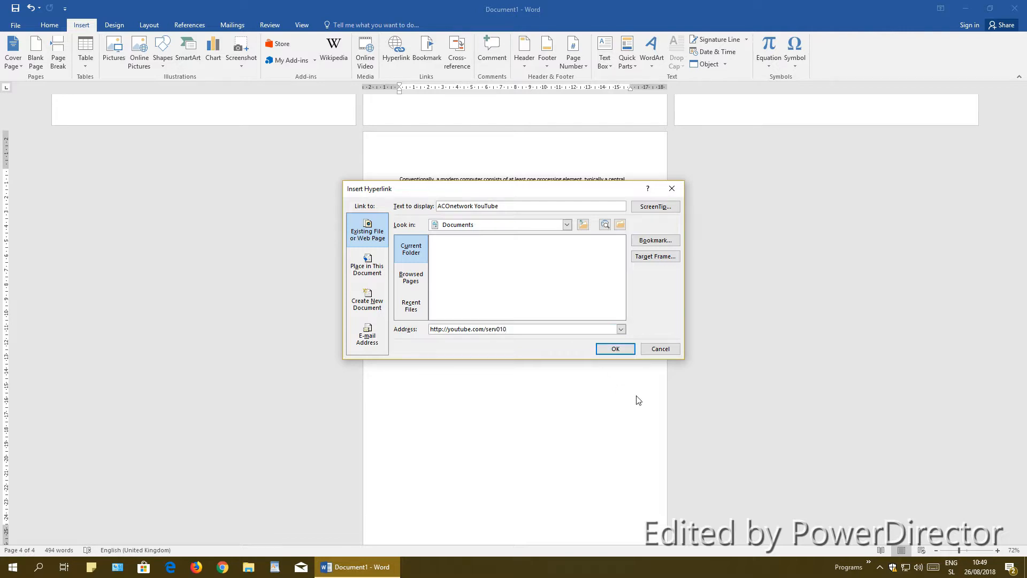
pyautogui.click(615, 348)
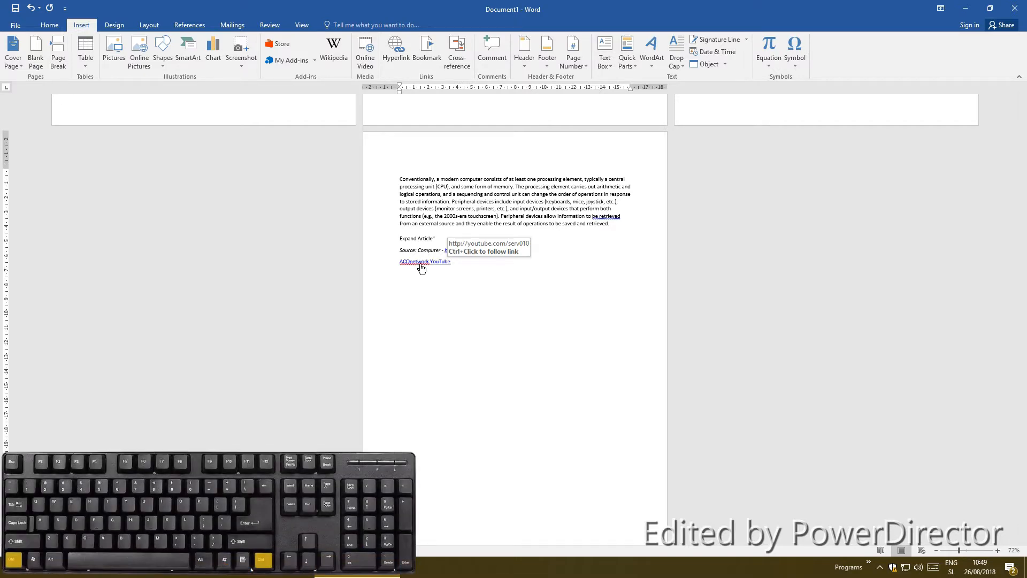
pyautogui.keyDown('ctrl'); pyautogui.click(425, 264); pyautogui.keyUp('ctrl')
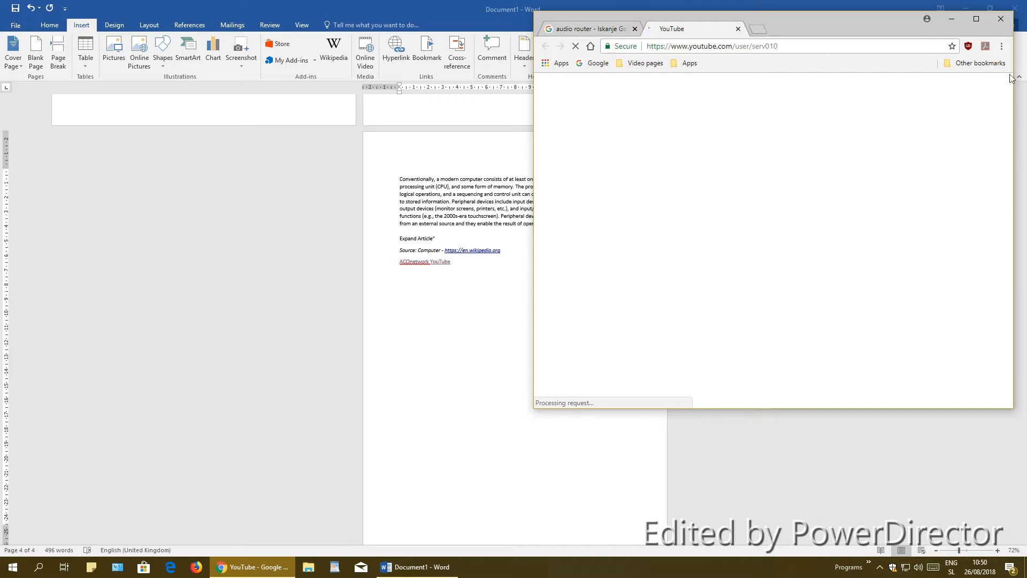
pyautogui.click(995, 24)
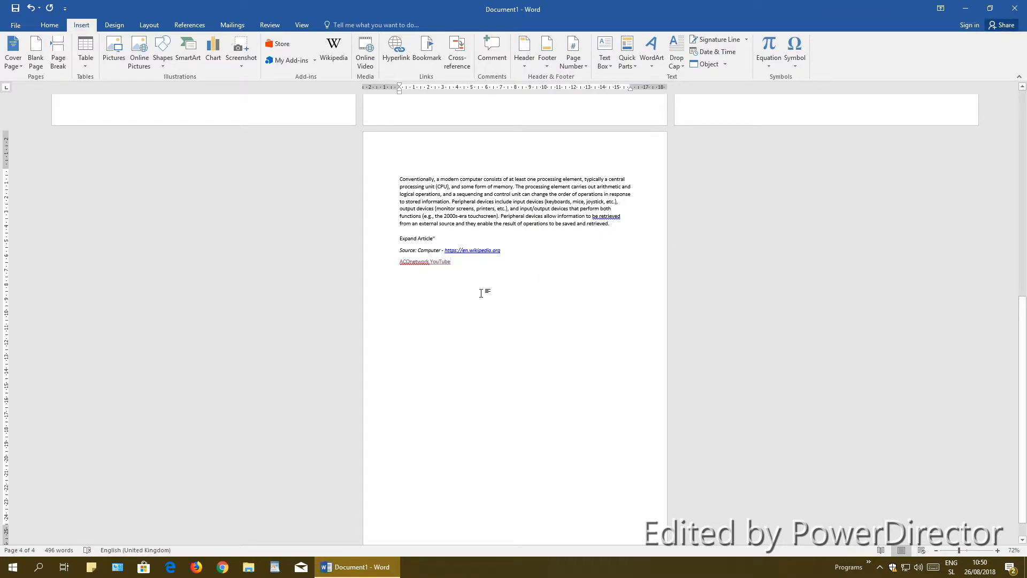
# Add a new line below the "ACOnetwork YouTube" link and insert a Banded Quote text box there
pyautogui.press('Return')
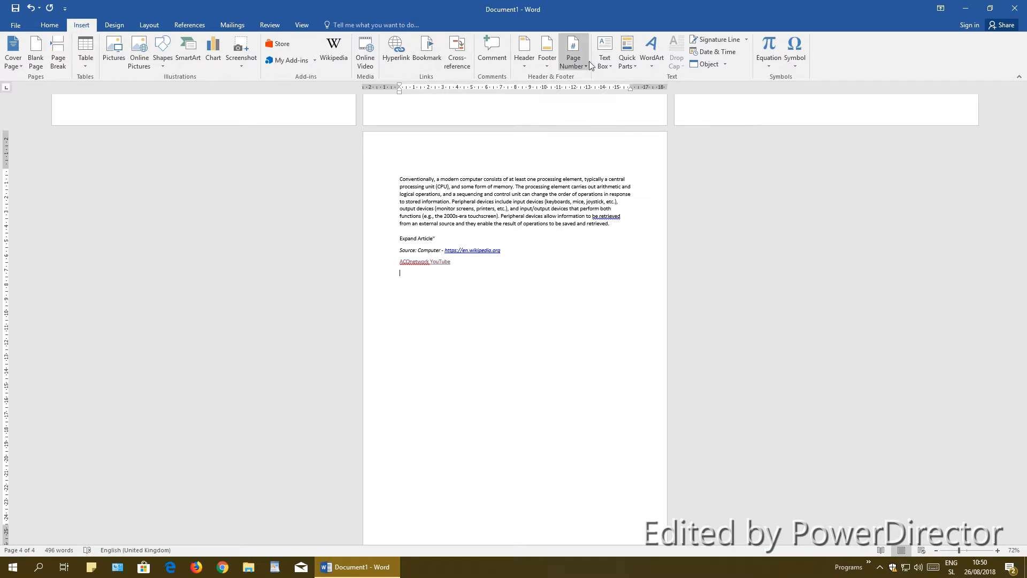
pyautogui.click(605, 59)
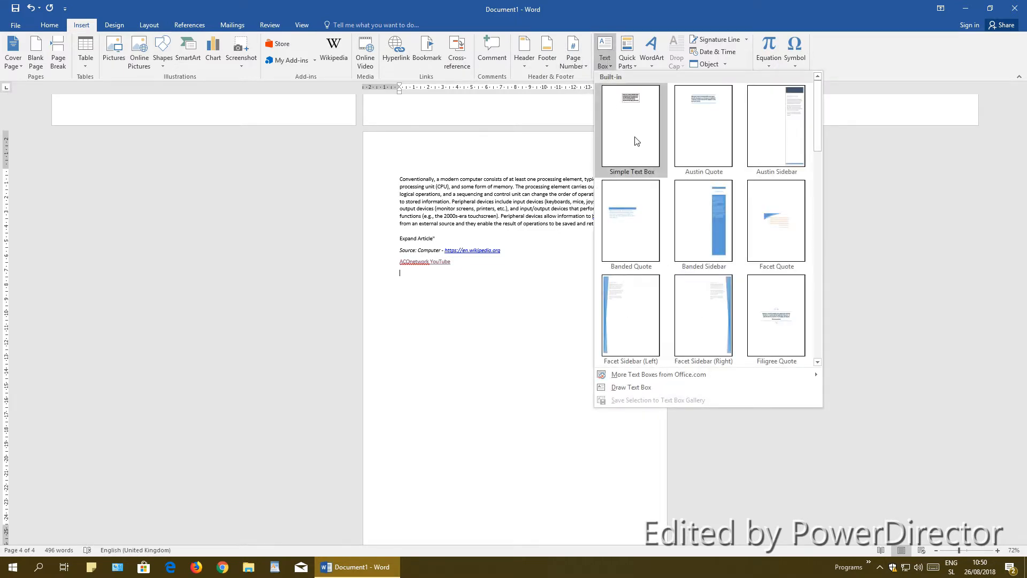
pyautogui.click(642, 225)
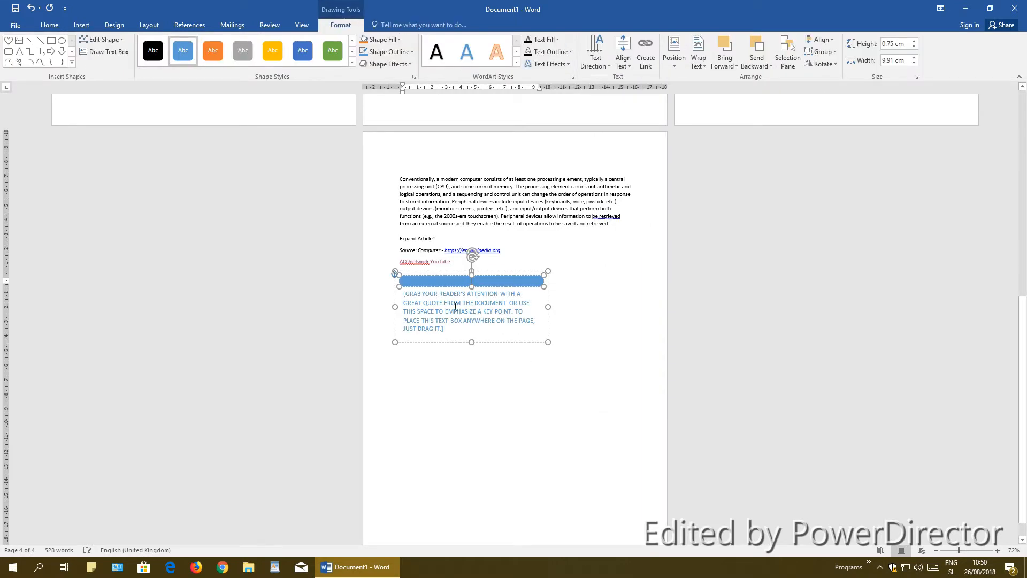
# Fill the Banded Quote's blue heading band with dummy text and replace its body placeholder with "GSDGFDSFG DSFG DFSG SD"
pyautogui.click(470, 281)
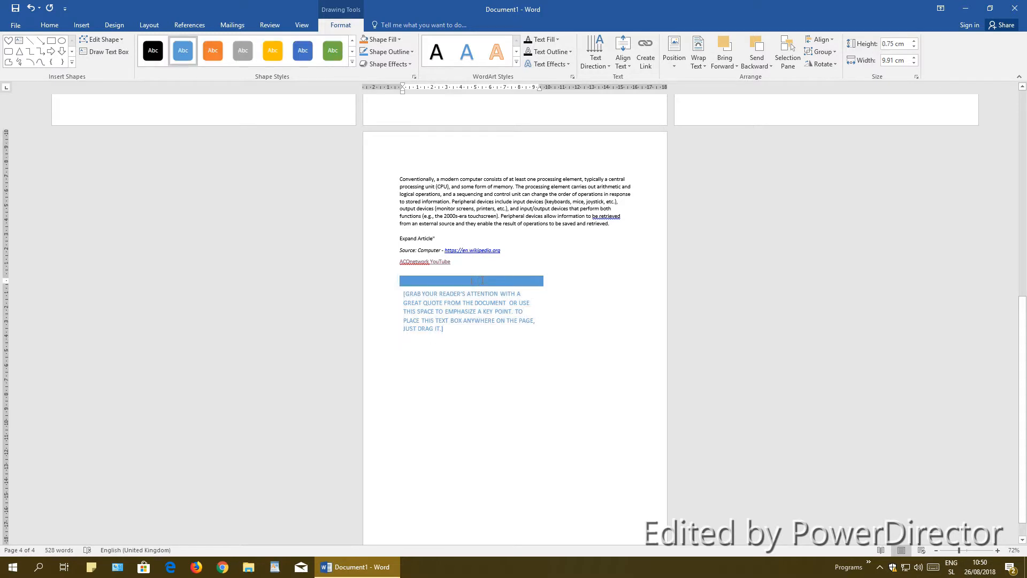
pyautogui.write('rerere')
pyautogui.click(408, 296)
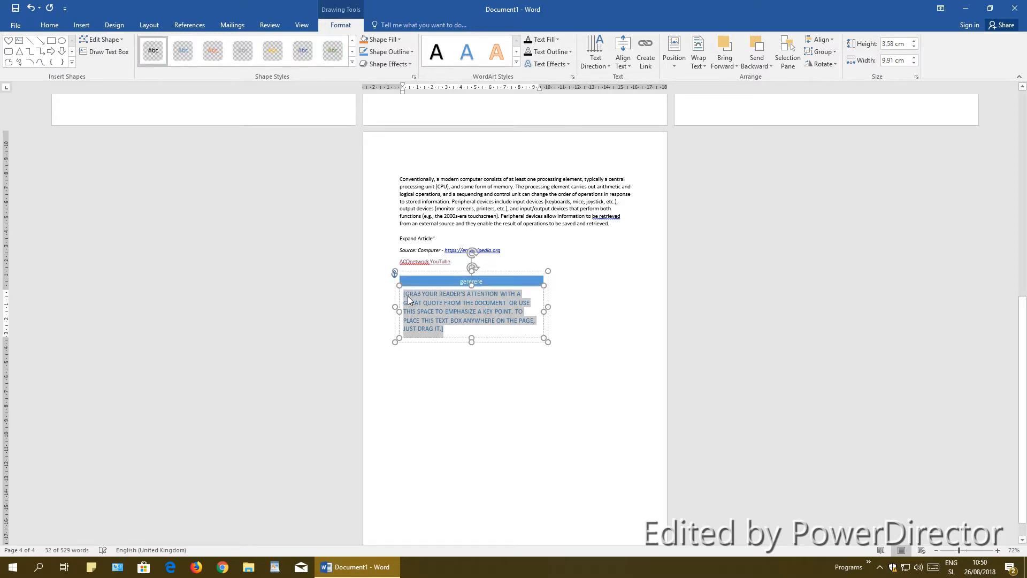
pyautogui.write('GSDGFDSFG DFG DFSG SD')
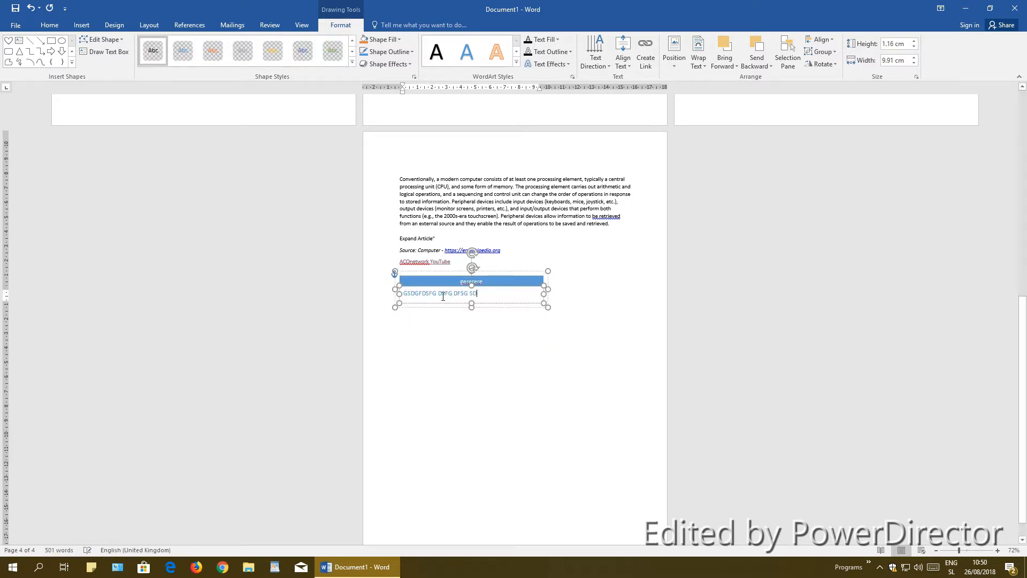
pyautogui.click(673, 272)
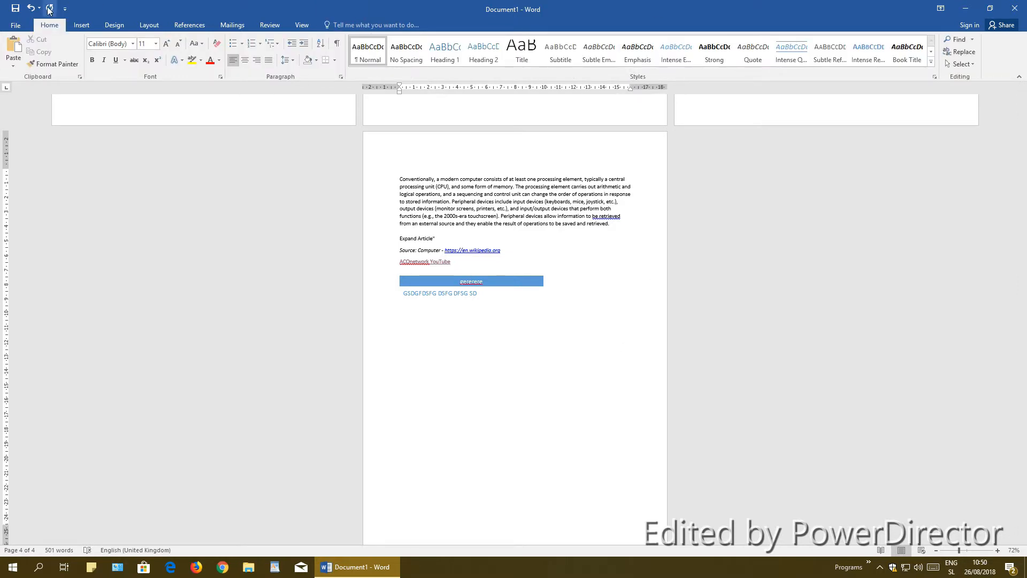
# Insert WordArt in the blue reflected style below the Banded Quote text box with the text "Hello =)"
pyautogui.click(81, 25)
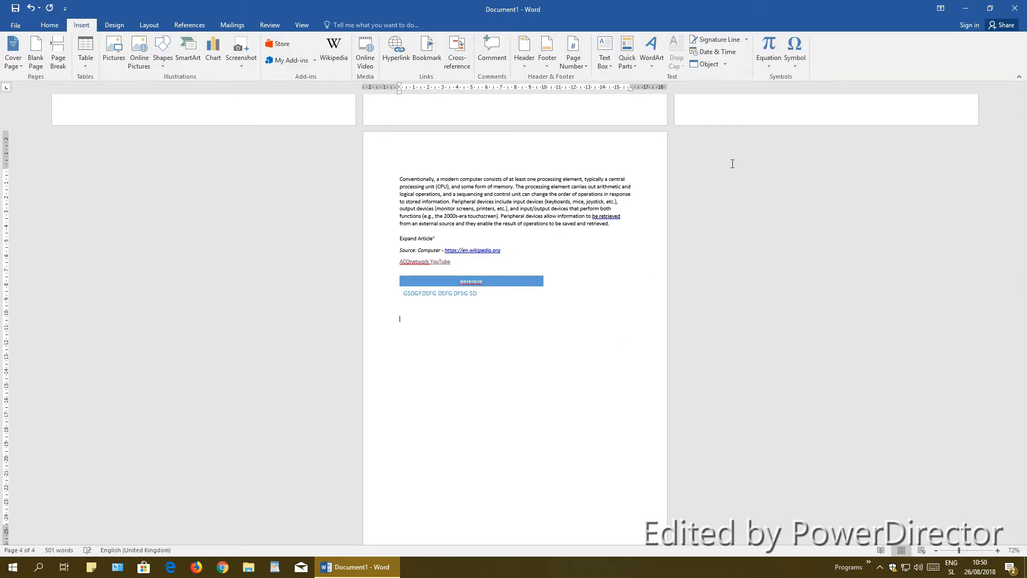
pyautogui.click(627, 59)
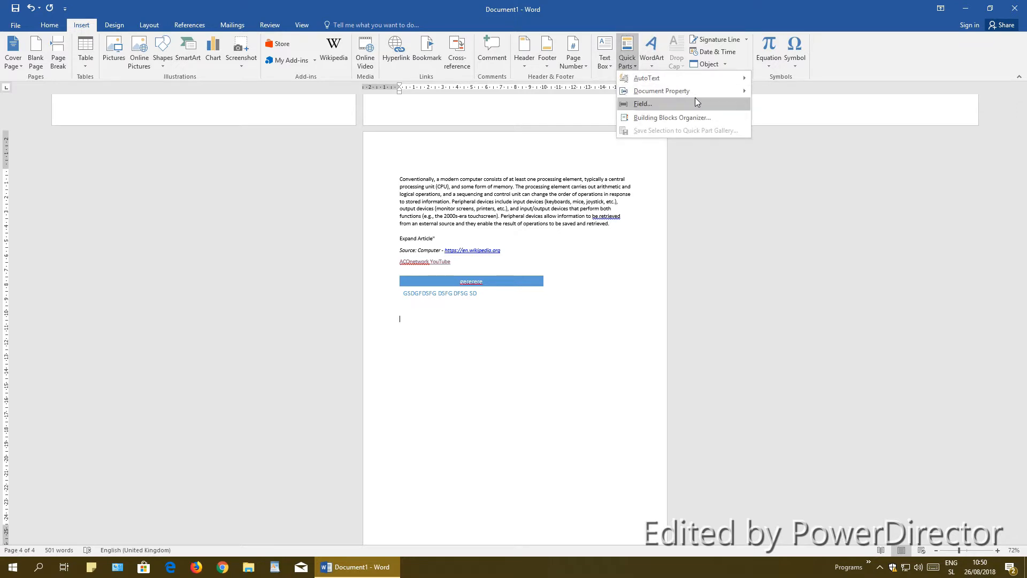
pyautogui.click(652, 59)
pyautogui.click(652, 58)
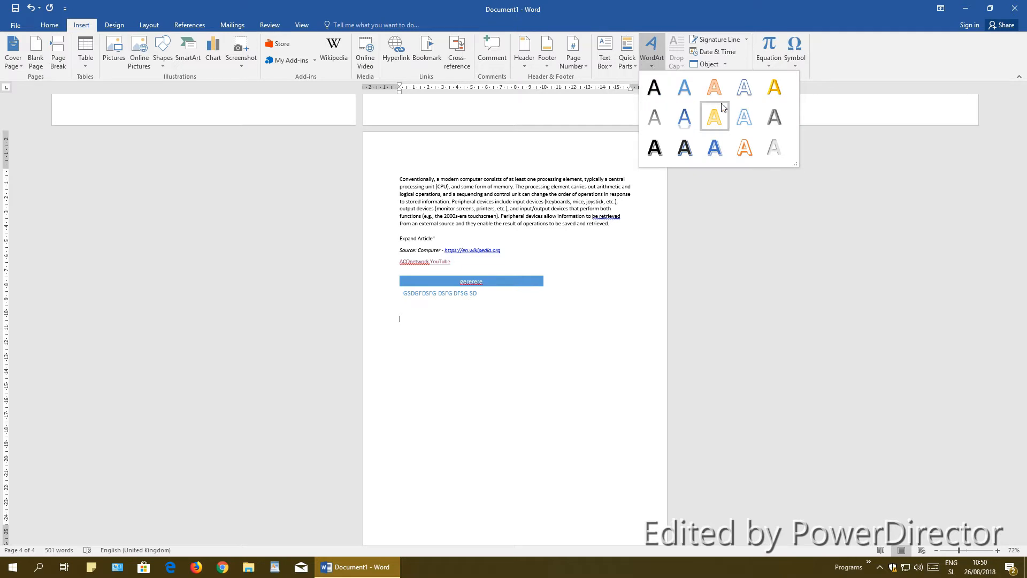
pyautogui.moveTo(796, 164); pyautogui.dragTo(911, 182)
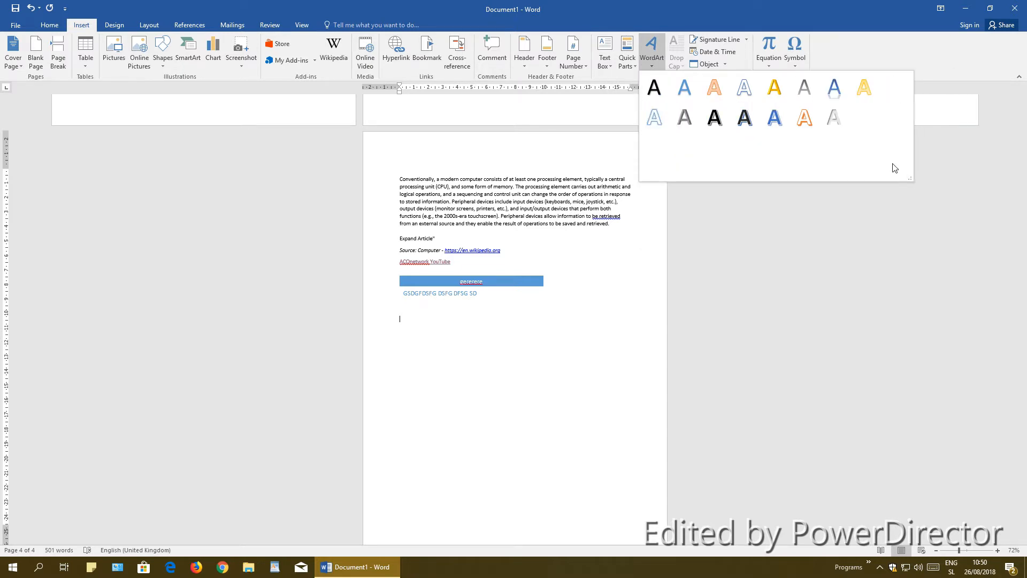
pyautogui.click(840, 93)
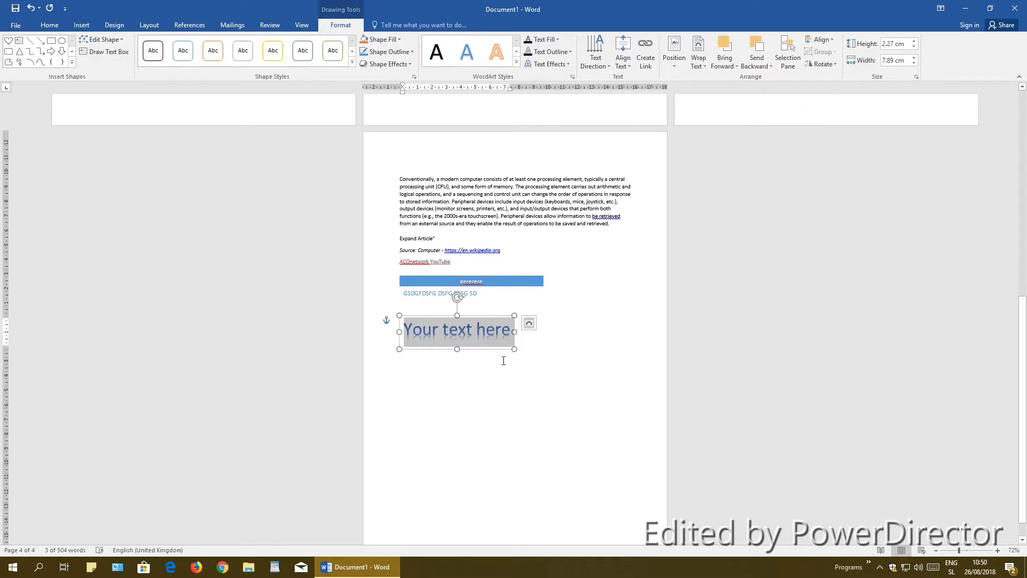
pyautogui.write('Hello')
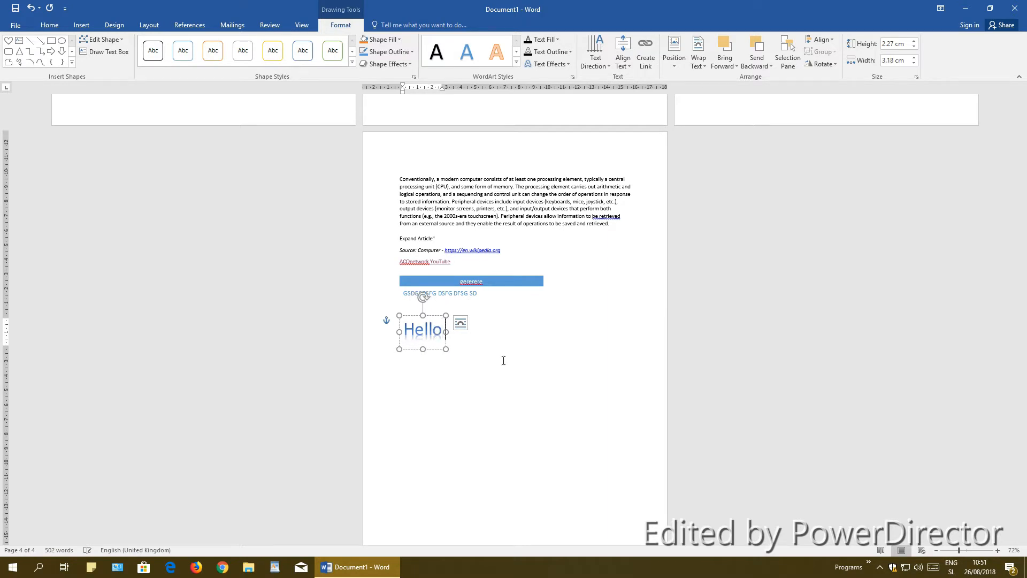
pyautogui.write(' =)')
pyautogui.click(504, 360)
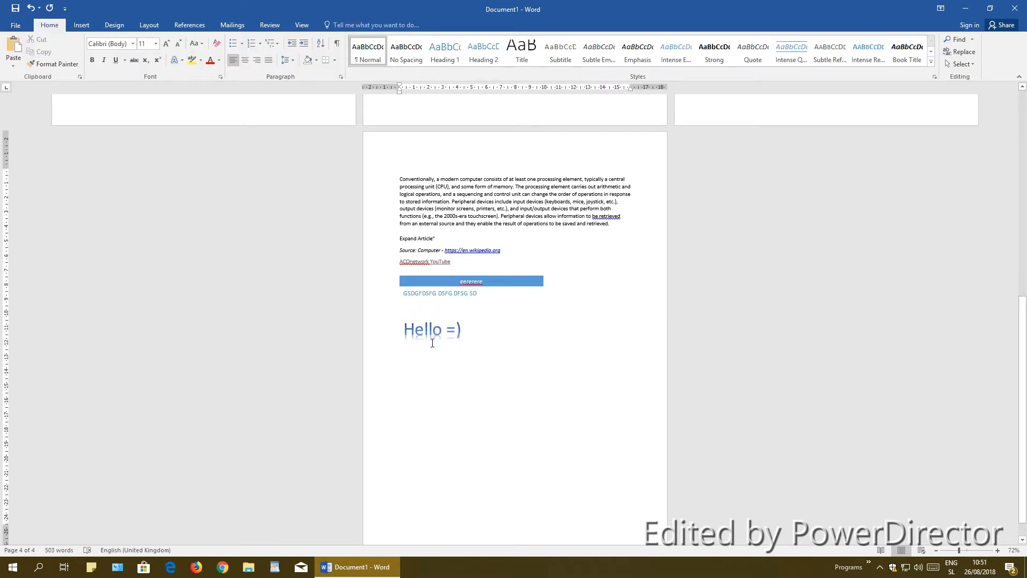
pyautogui.click(443, 328)
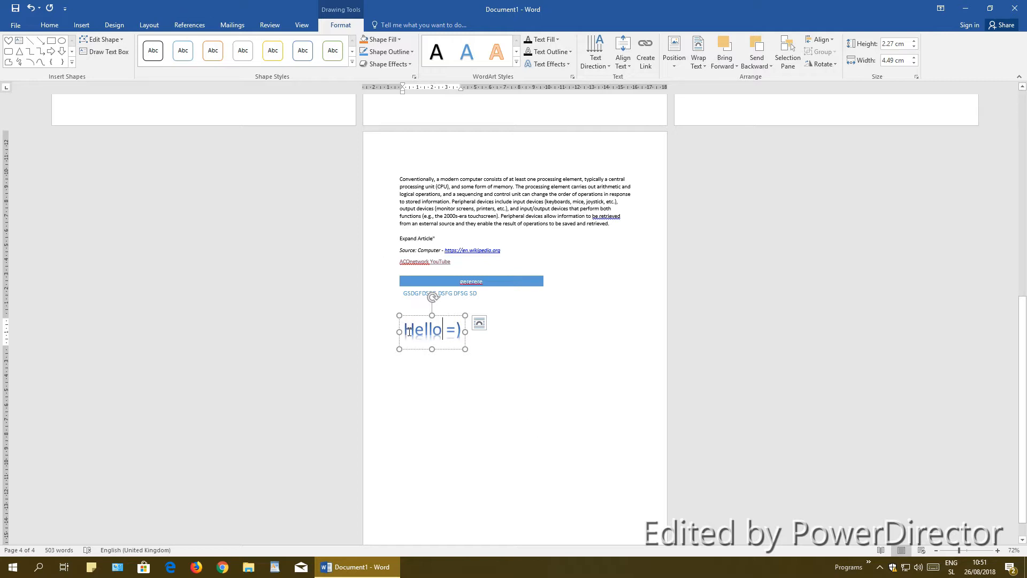
# Restyle the "Hello =)" WordArt with the grey coloured-outline shape style and the orange outlined WordArt text style with a shadow
pyautogui.moveTo(408, 332); pyautogui.dragTo(473, 336)
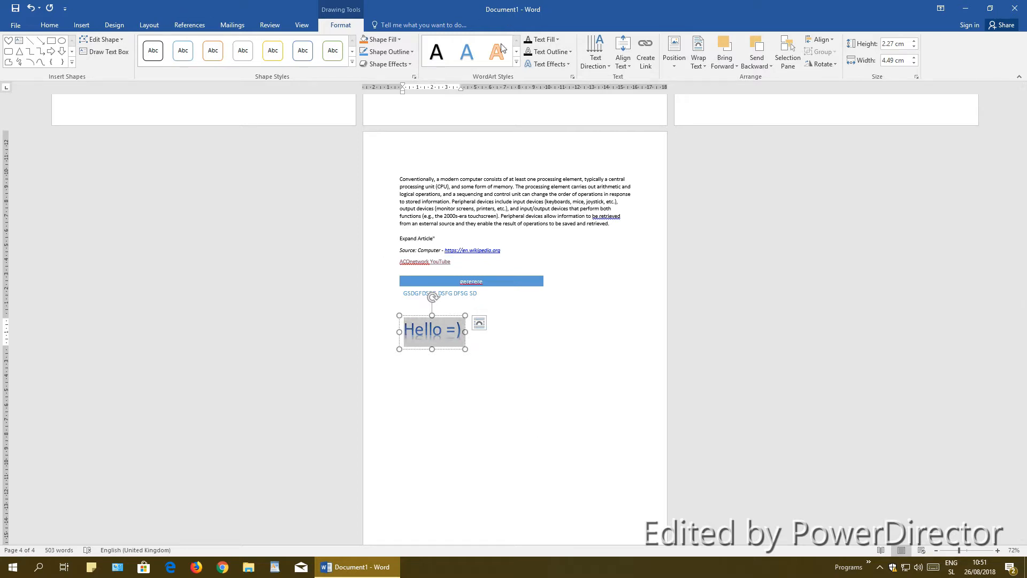
pyautogui.click(353, 64)
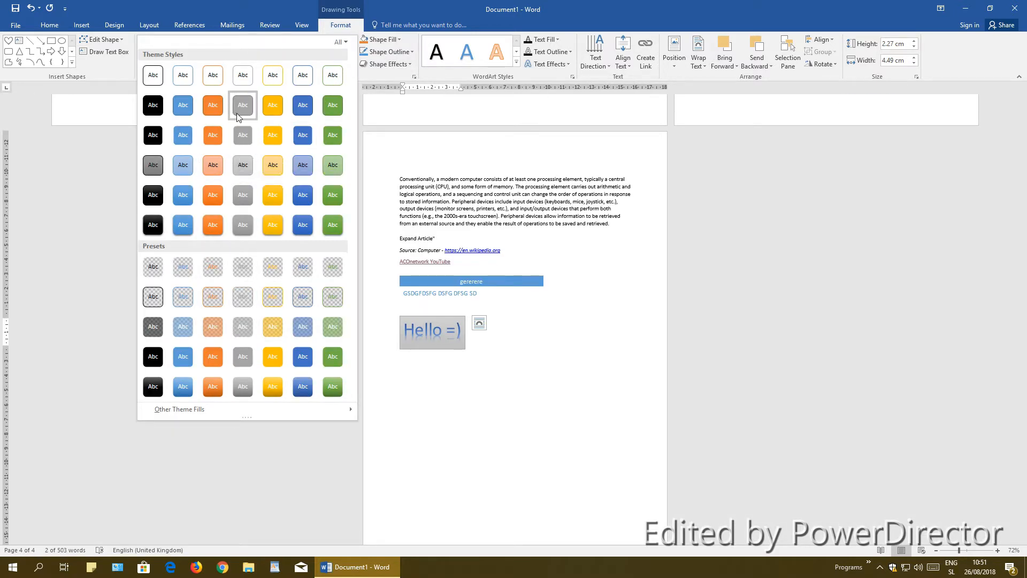
pyautogui.click(241, 74)
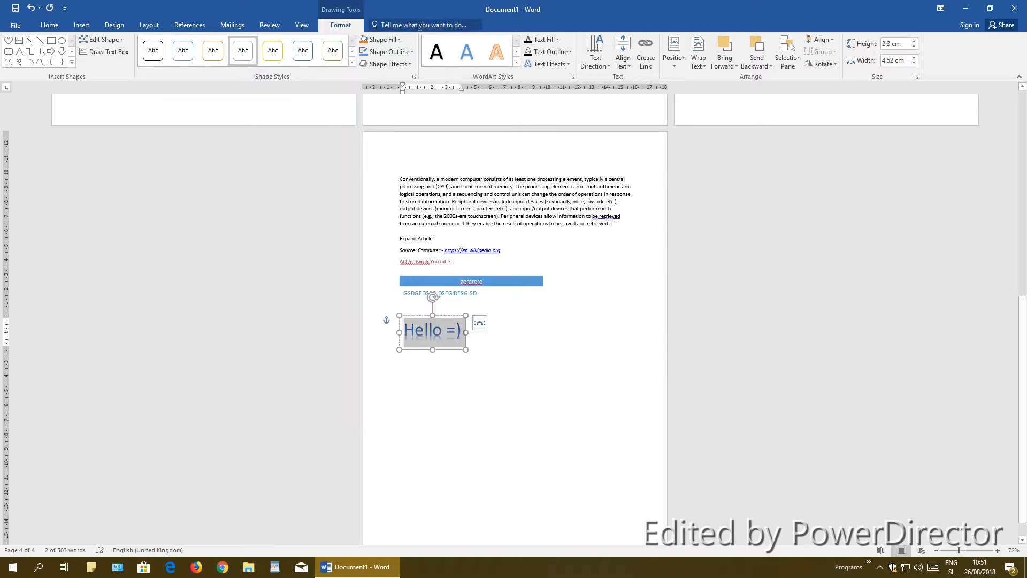
pyautogui.click(516, 63)
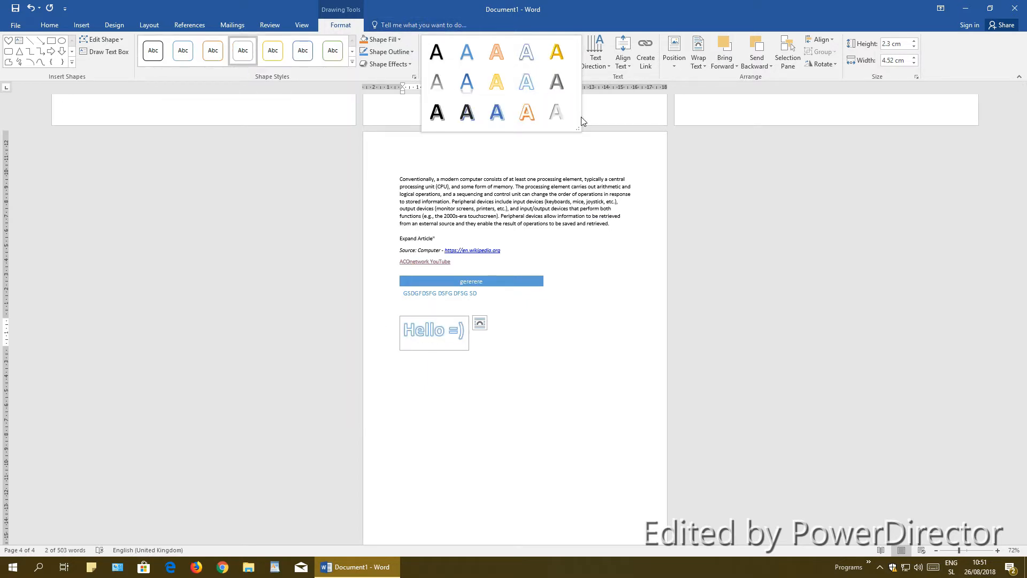
pyautogui.click(532, 115)
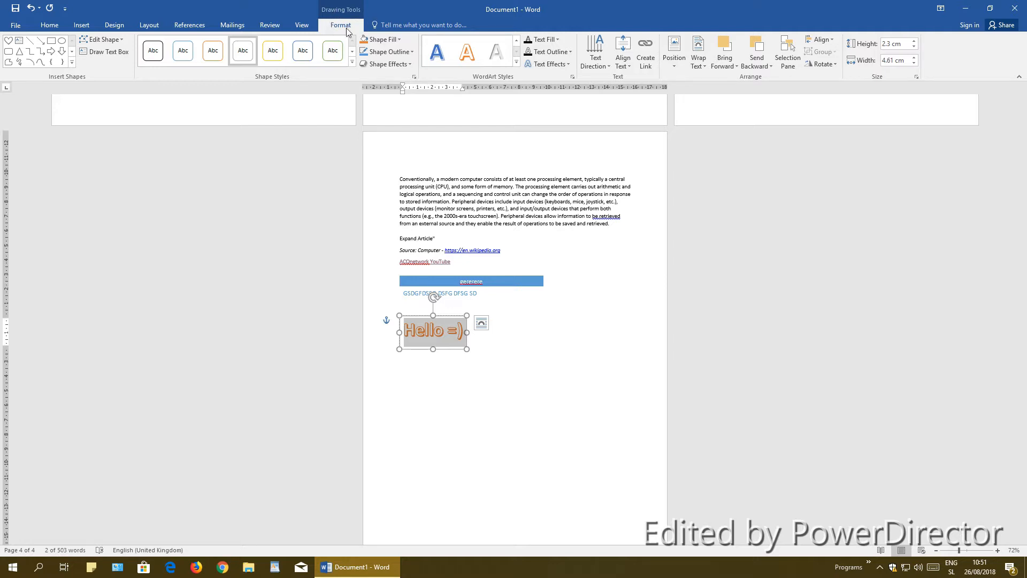
# Add two blank lines at the end of page 4 and move the "Hello =)" WordArt up directly beneath the Banded Quote text
pyautogui.click(533, 451)
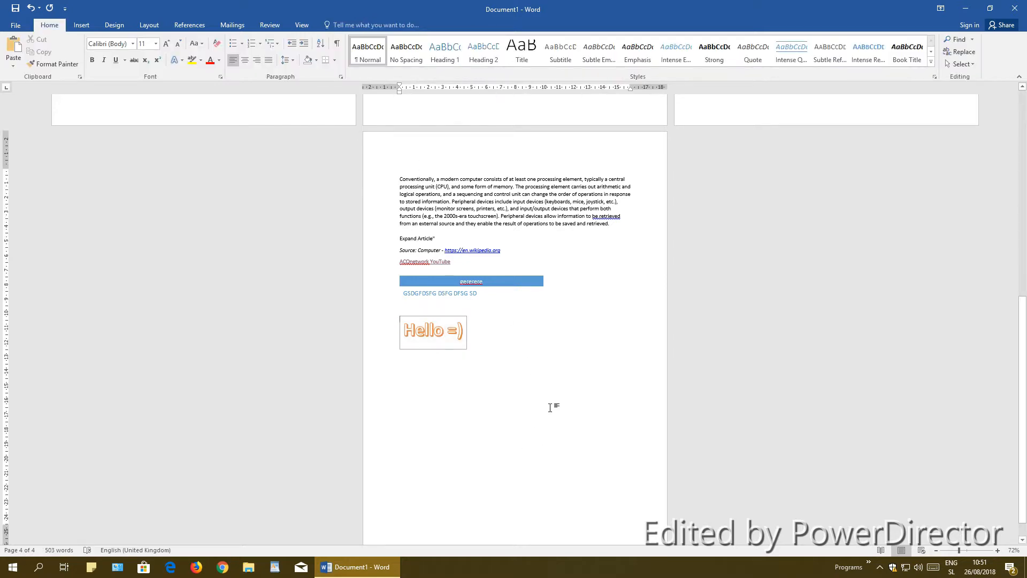
pyautogui.press('Return')
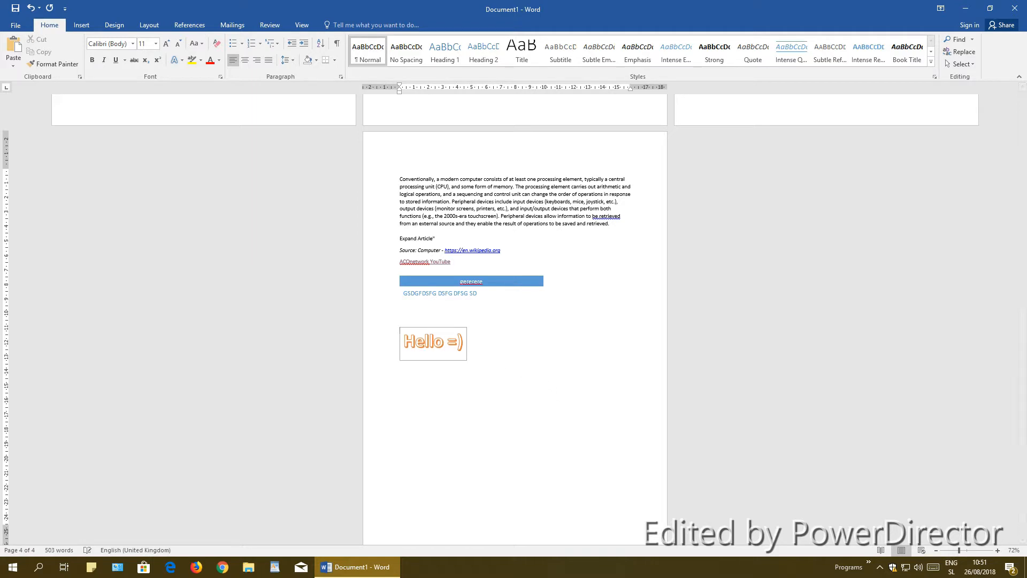
pyautogui.press('Return')
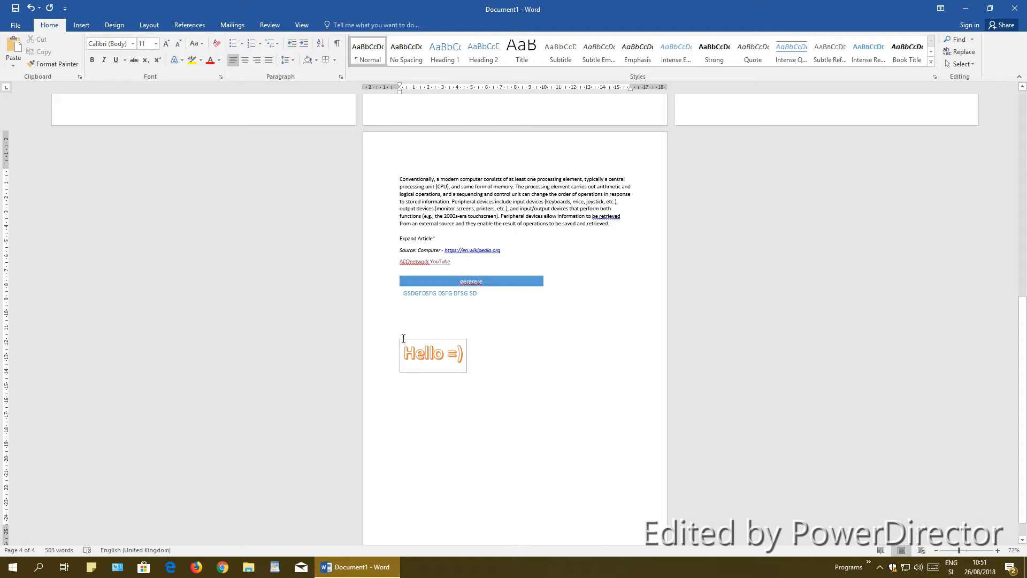
pyautogui.moveTo(411, 343); pyautogui.dragTo(413, 305)
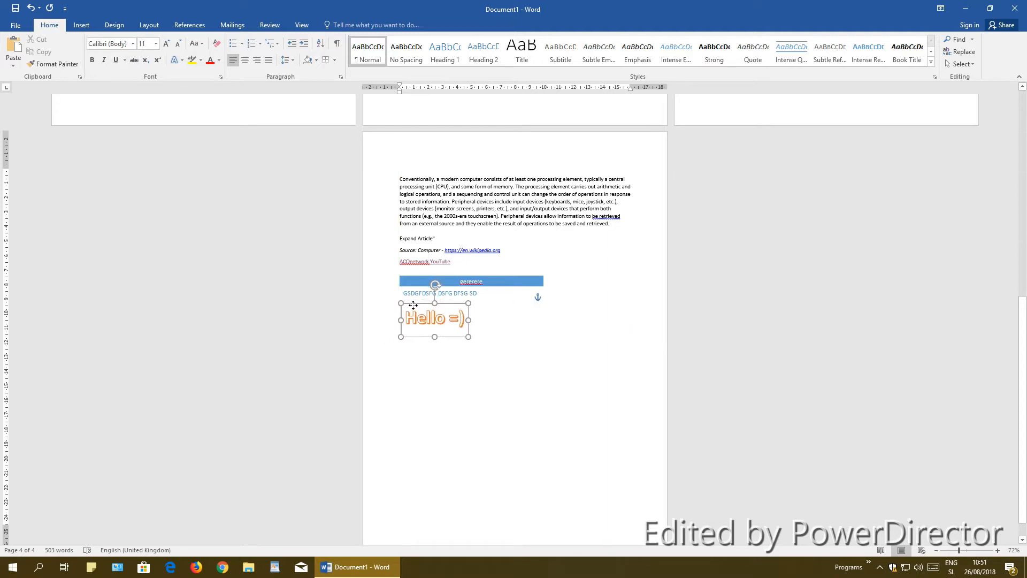
# Insert the micro sign (µ) symbol on a line below the "Hello =)" WordArt
pyautogui.click(455, 386)
pyautogui.press('Return')
pyautogui.press('Return')
pyautogui.press('Return')
pyautogui.click(81, 25)
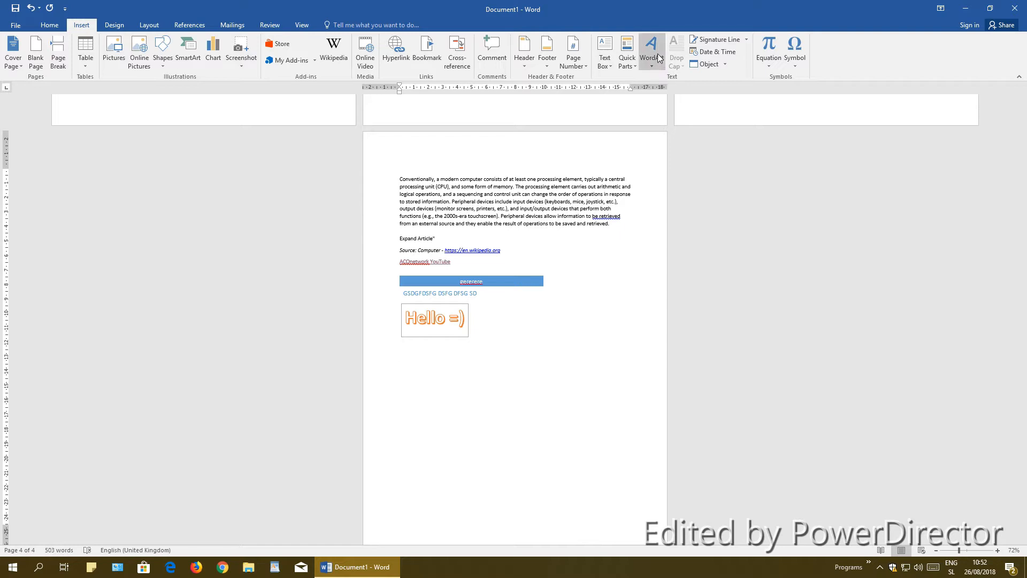
pyautogui.click(795, 54)
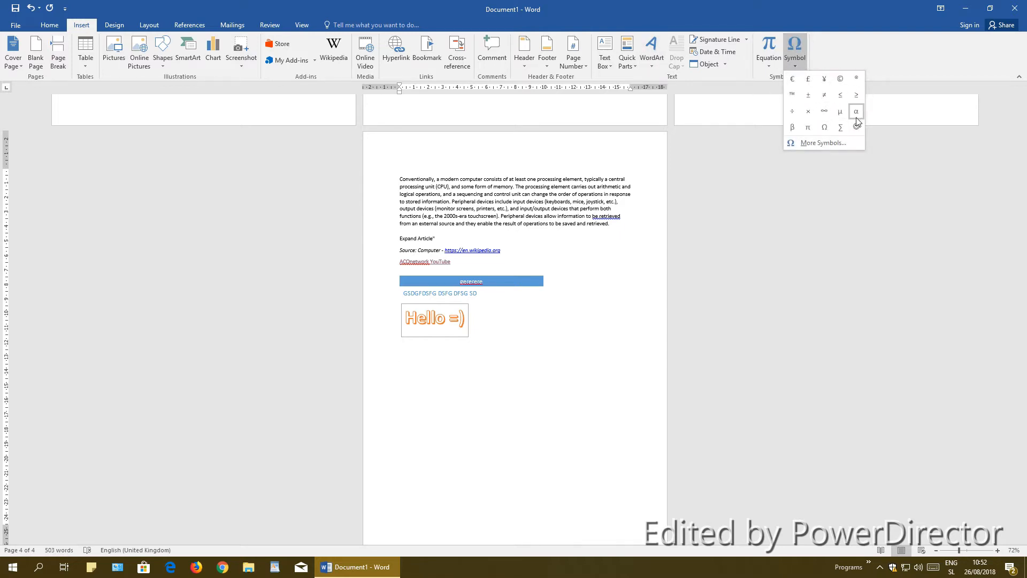
pyautogui.click(840, 111)
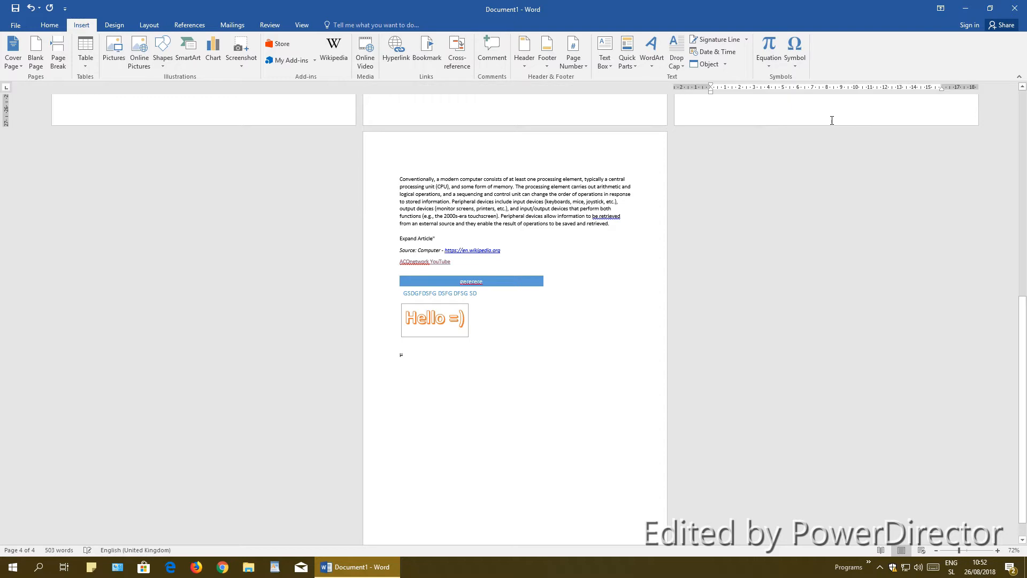
# Insert several Arabic Nyeh letters from the Arabic Presentation Forms-A symbol subset at the cursor and add "ge" after them
pyautogui.click(801, 56)
pyautogui.click(823, 142)
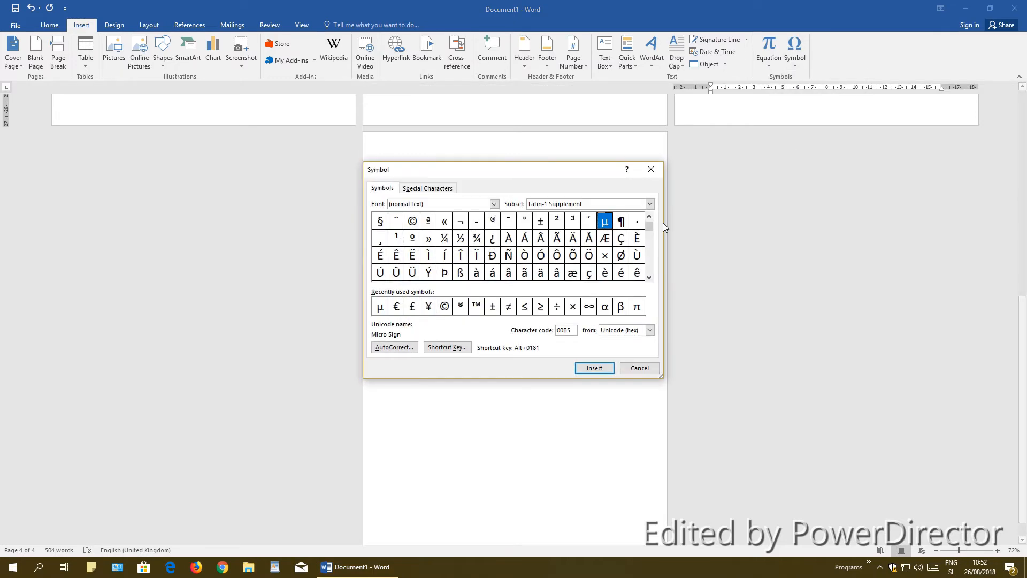
pyautogui.moveTo(651, 266); pyautogui.dragTo(651, 266)
pyautogui.click(588, 256)
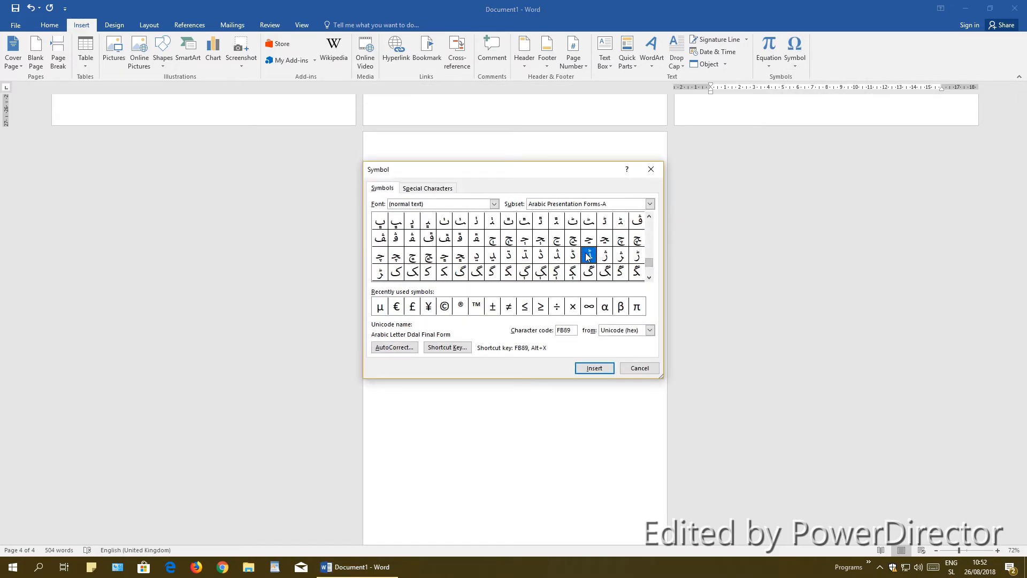
pyautogui.doubleClick(572, 241)
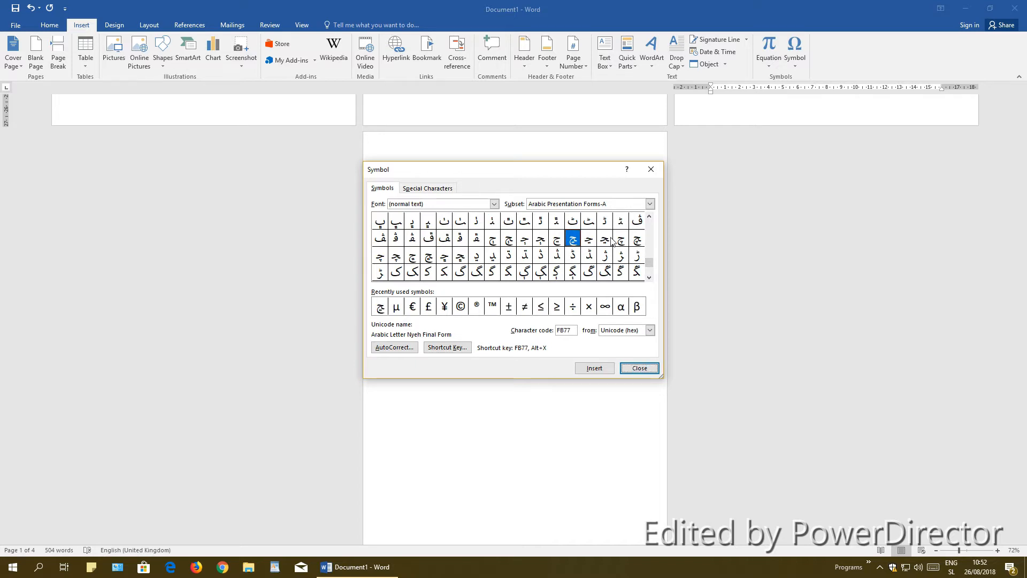
pyautogui.doubleClick(610, 240)
pyautogui.moveTo(548, 169); pyautogui.dragTo(749, 68)
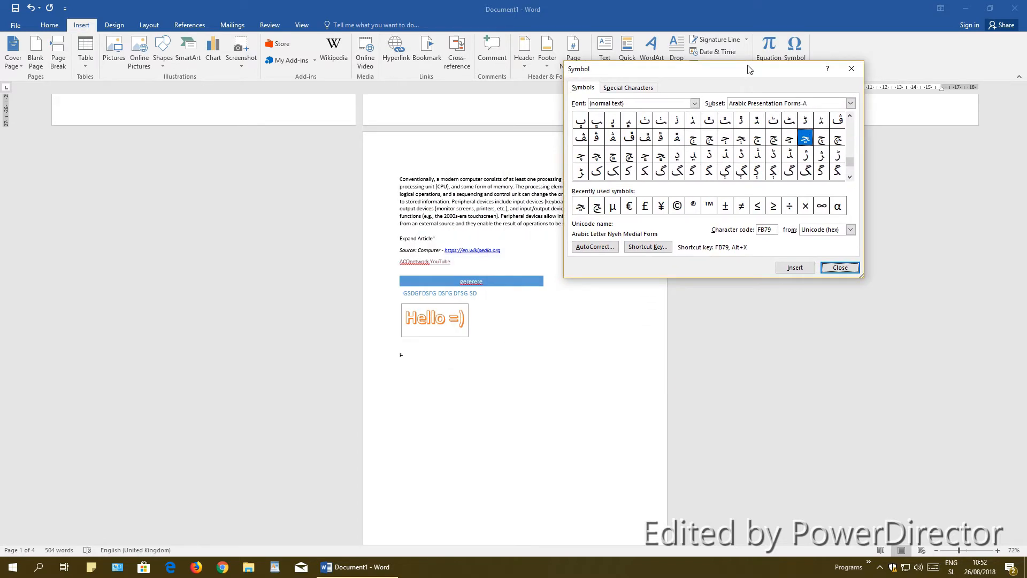
pyautogui.click(456, 350)
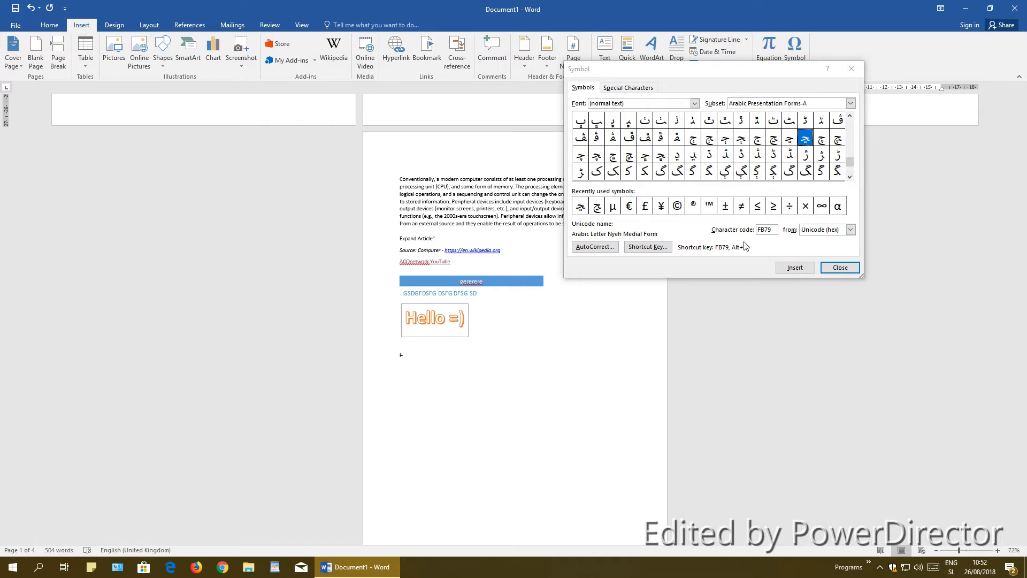
pyautogui.click(754, 138)
pyautogui.click(758, 139)
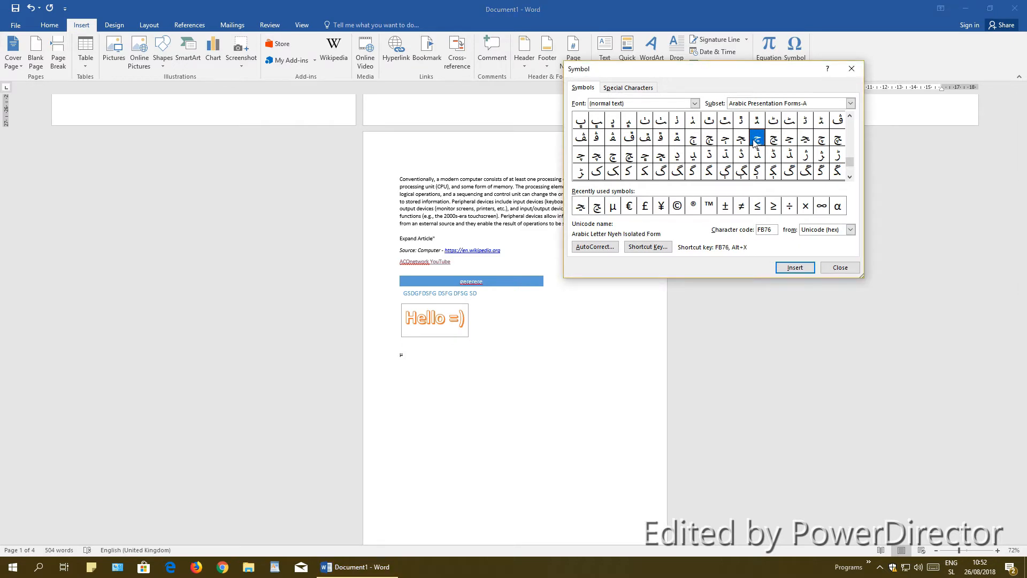
pyautogui.click(840, 268)
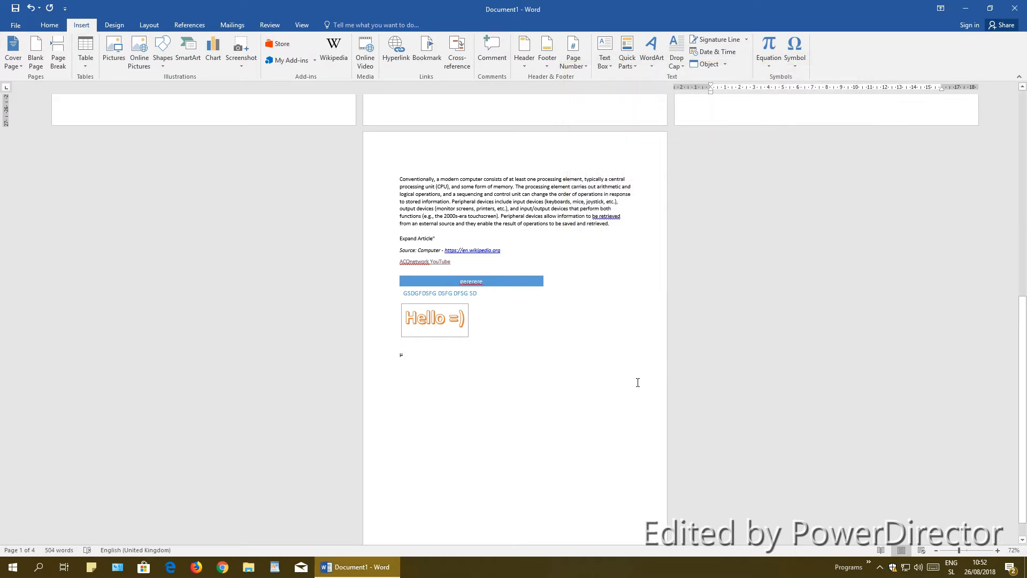
pyautogui.write('ge')
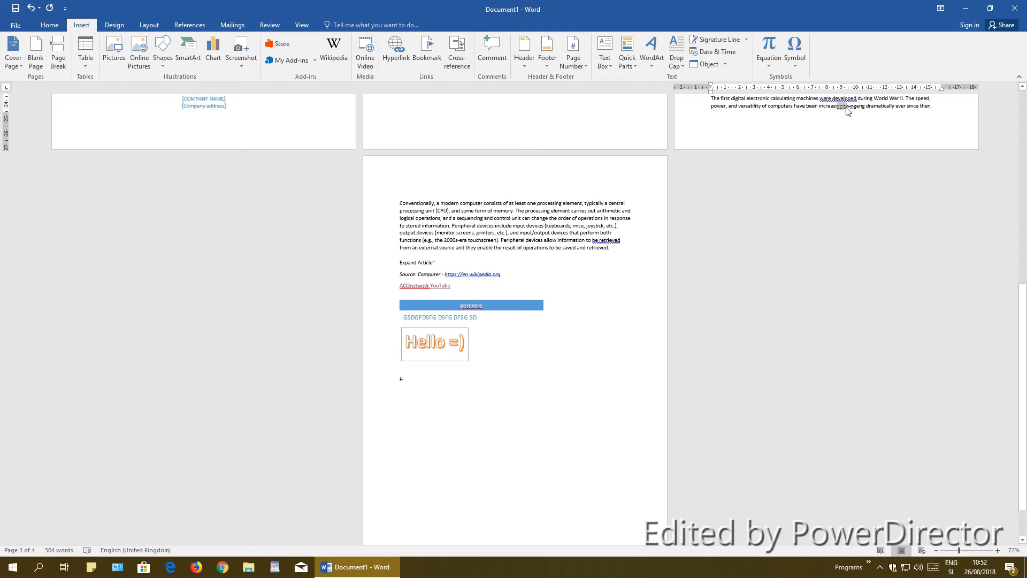
# Cut the Arabic letters from the last line of page 3 and paste them as text only on the line below the µ
pyautogui.rightClick(839, 121)
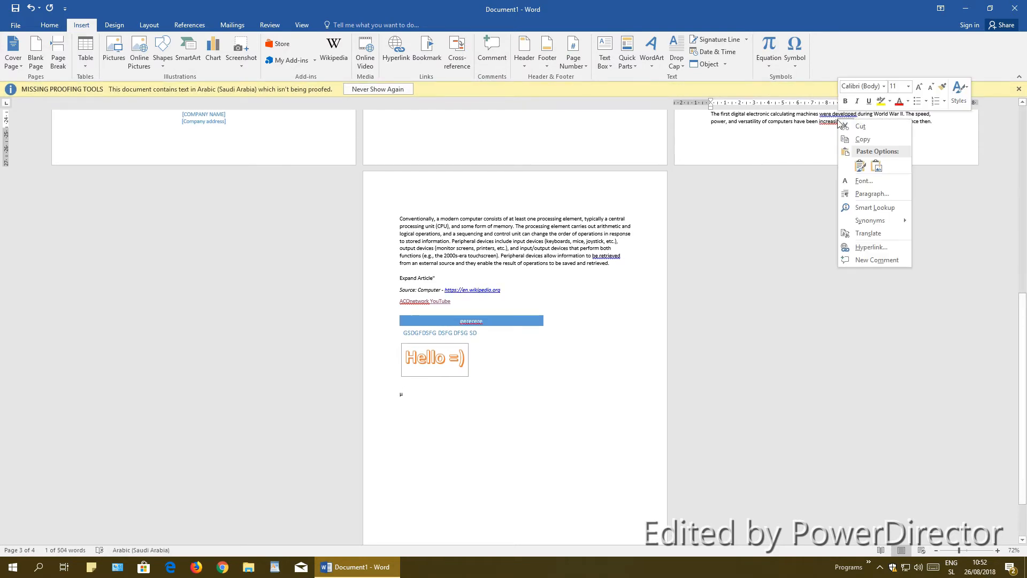
pyautogui.click(867, 129)
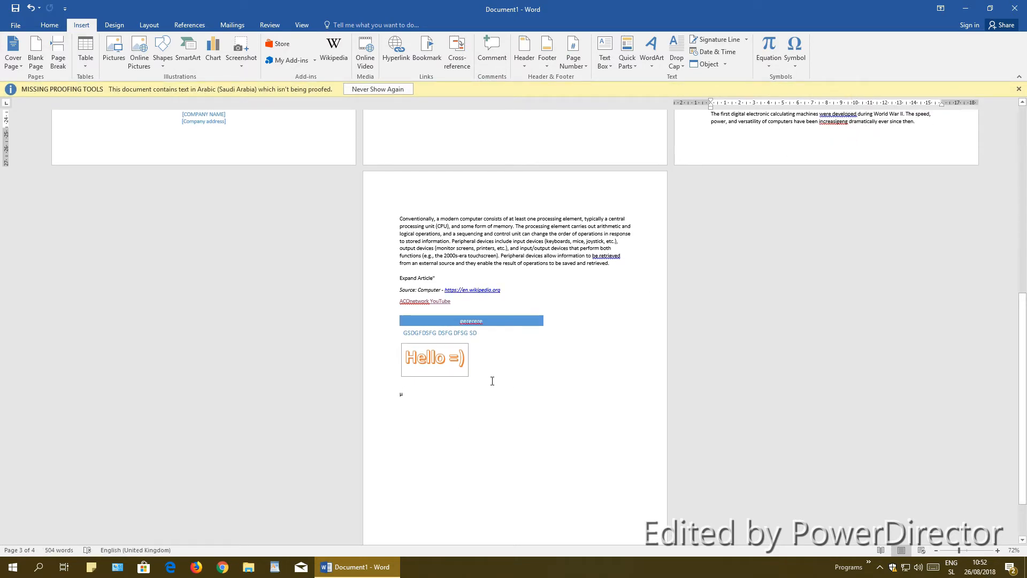
pyautogui.moveTo(493, 380); pyautogui.dragTo(466, 401)
pyautogui.click(451, 402)
pyautogui.rightClick(451, 402)
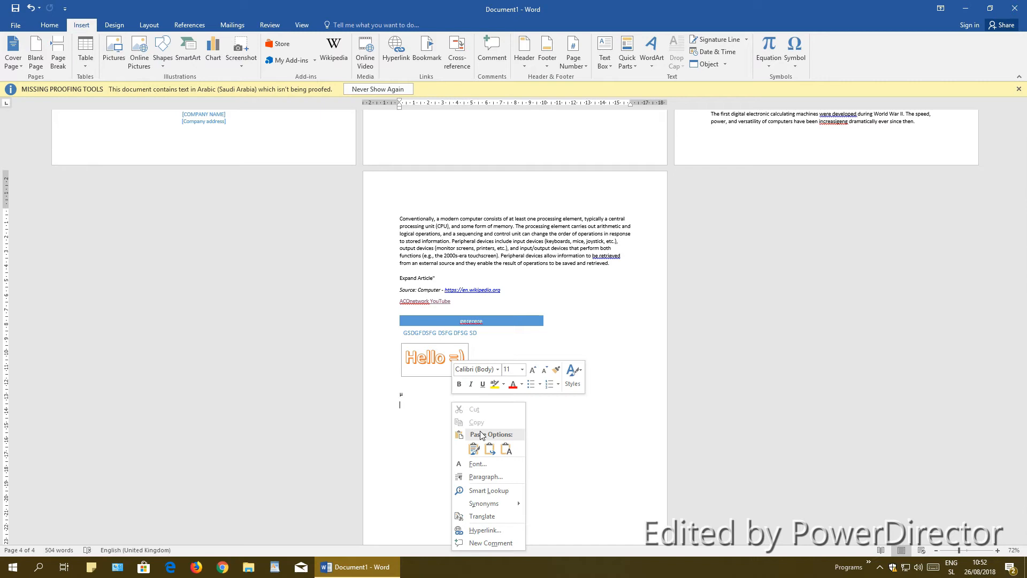
pyautogui.click(506, 449)
# Dismiss the missing proofing tools notice and insert the built-in Binomial Theorem equation below the Arabic letters
pyautogui.press('Return')
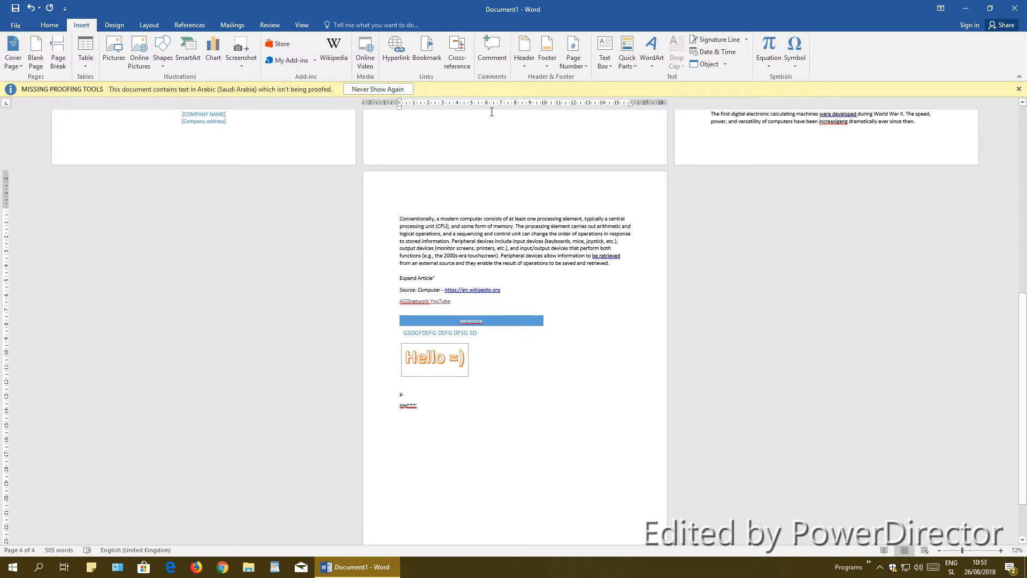
pyautogui.click(1018, 89)
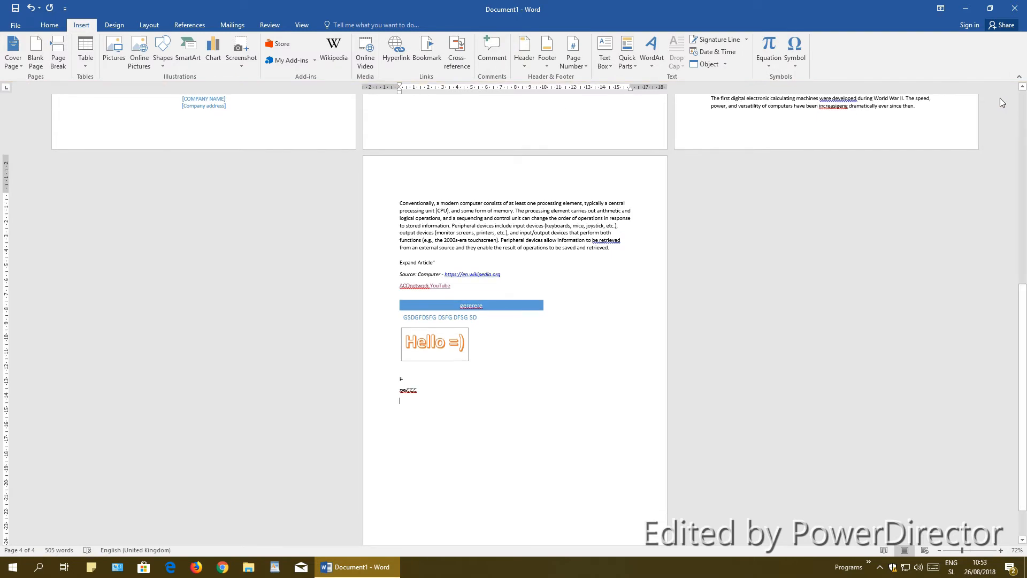
pyautogui.click(792, 65)
pyautogui.click(773, 62)
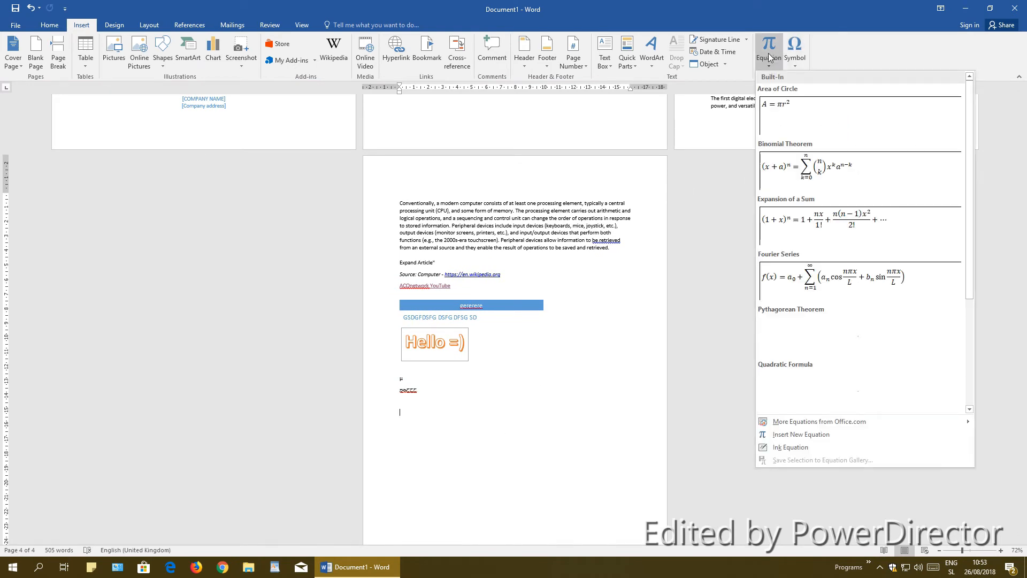
pyautogui.click(895, 194)
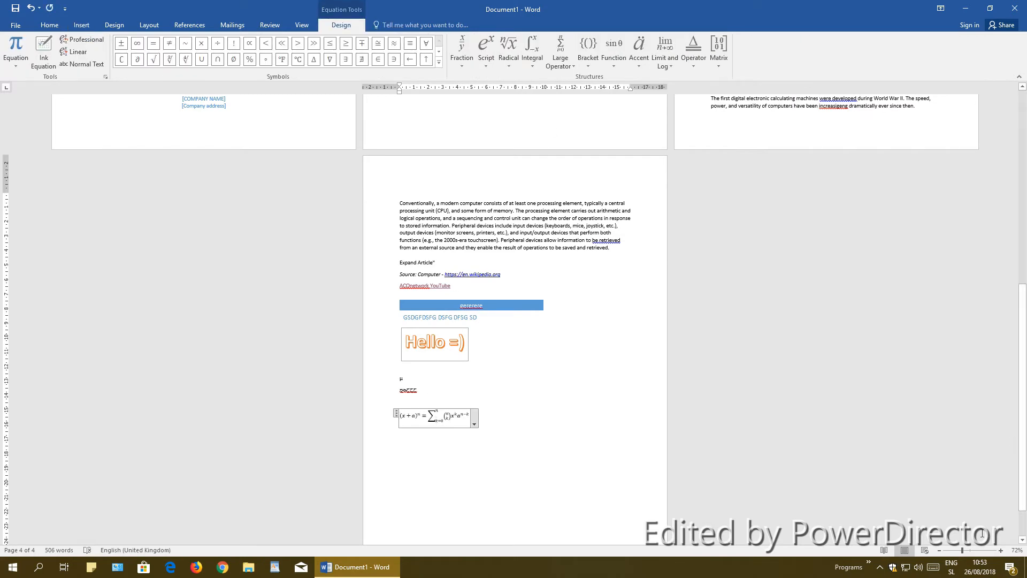
# Change the bracketed term on the left side of the binomial equation to x4 + 5
pyautogui.click(1000, 550)
pyautogui.click(1001, 550)
pyautogui.click(1000, 550)
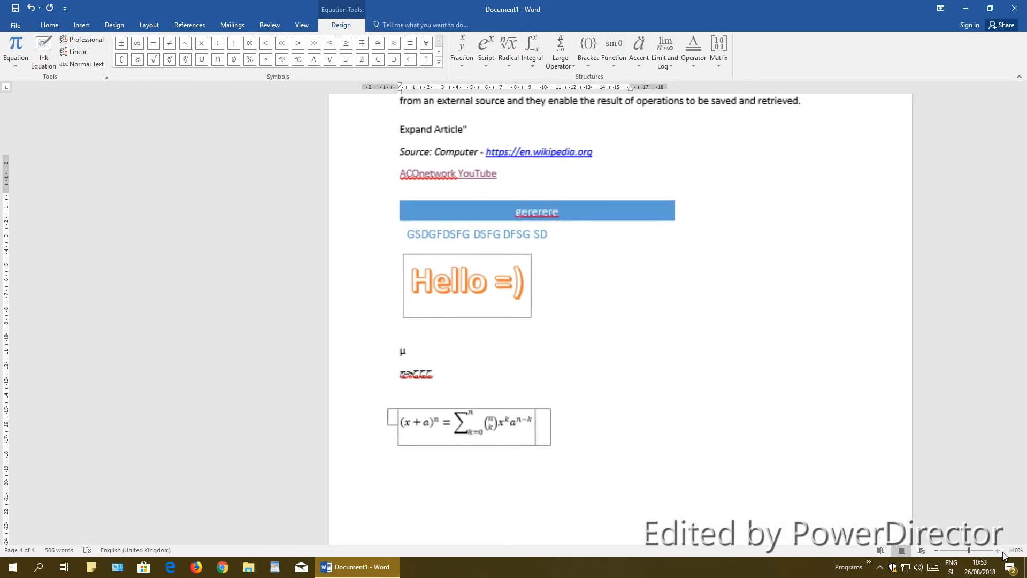
pyautogui.click(1000, 551)
pyautogui.click(1000, 551)
pyautogui.click(1000, 551)
pyautogui.click(1000, 551)
pyautogui.click(1000, 551)
pyautogui.click(1001, 551)
pyautogui.click(1001, 551)
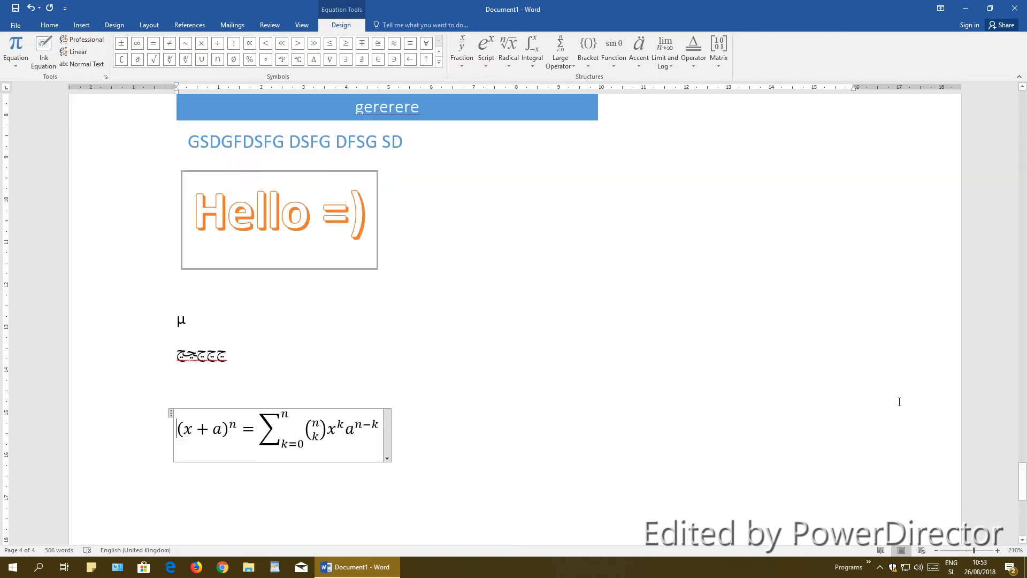
pyautogui.click(192, 430)
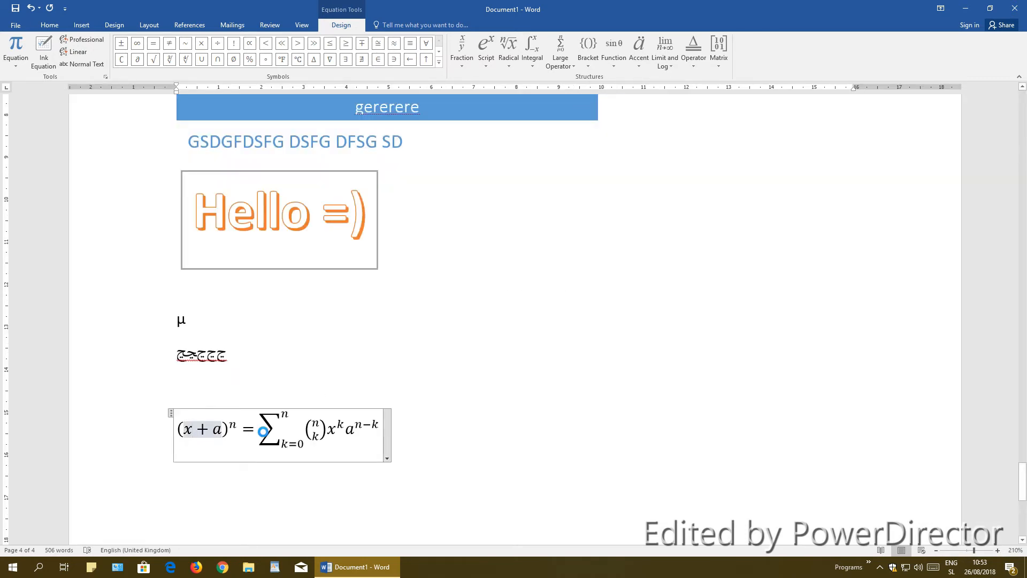
pyautogui.write('4')
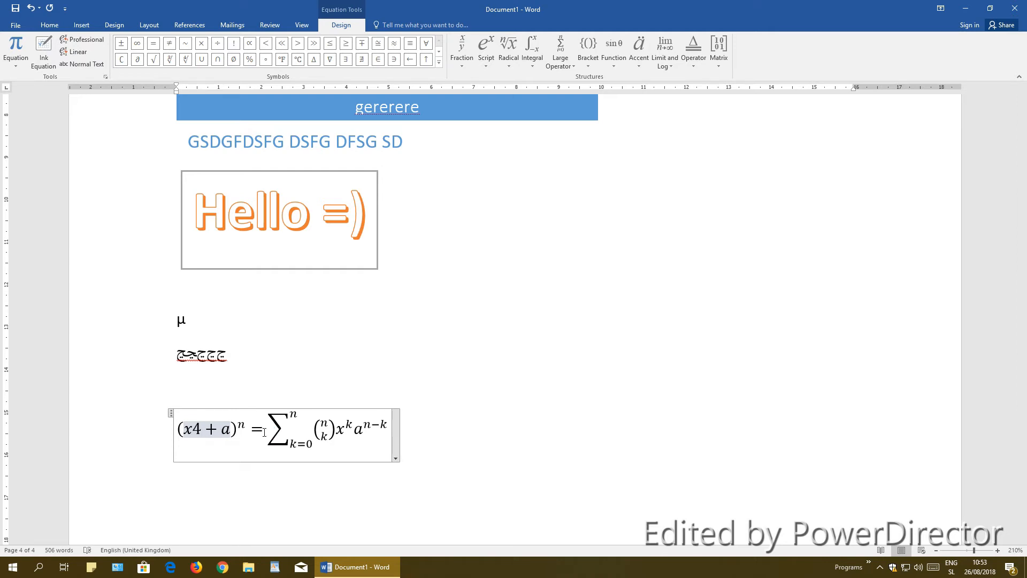
pyautogui.press('Right')
pyautogui.press('BackSpace')
pyautogui.write('5')
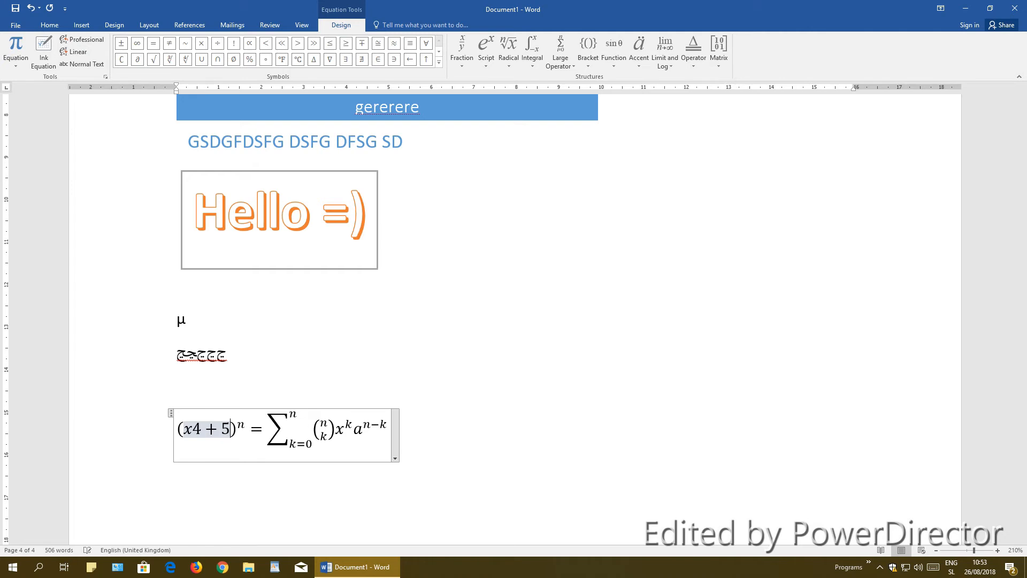
# Replace the exponent after the equation's bracketed term with 8 and leave the equation
pyautogui.click(238, 423)
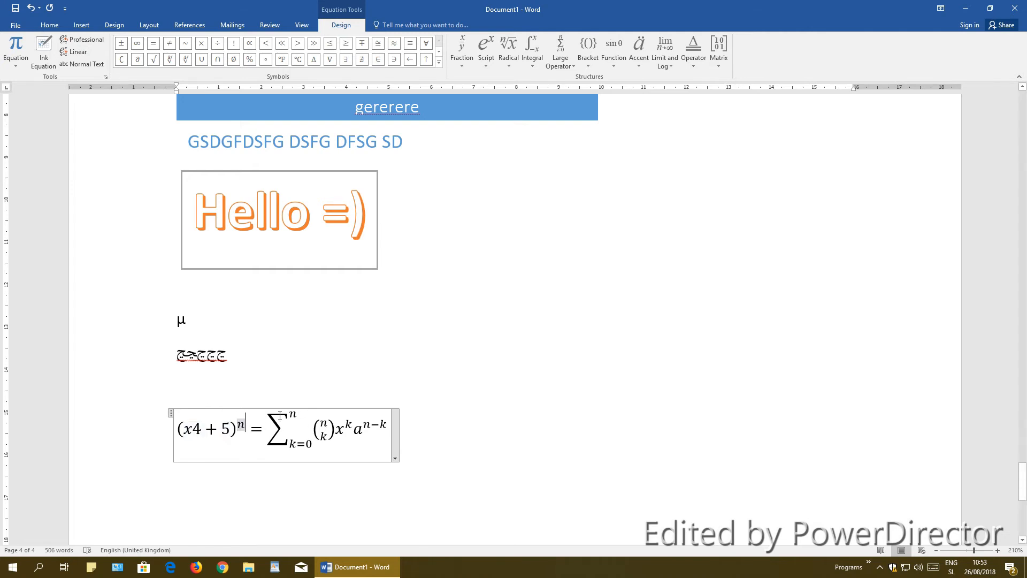
pyautogui.press('BackSpace')
pyautogui.write('8')
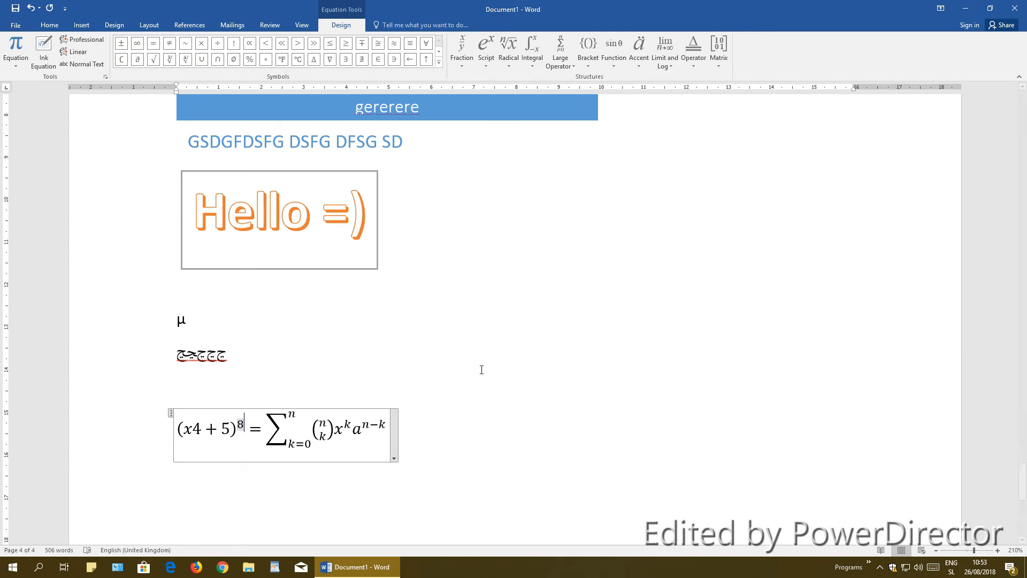
pyautogui.click(494, 353)
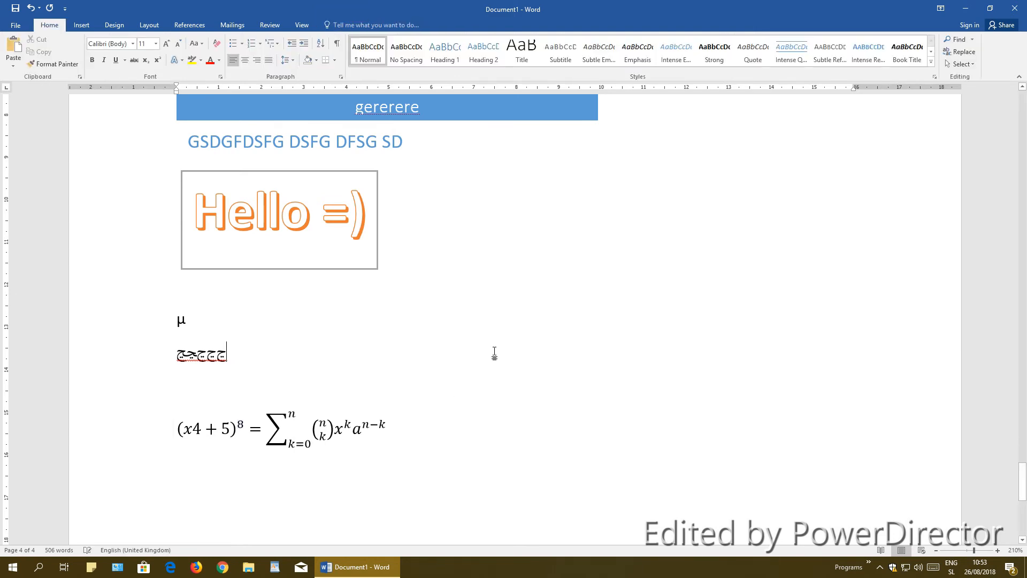
pyautogui.click(81, 25)
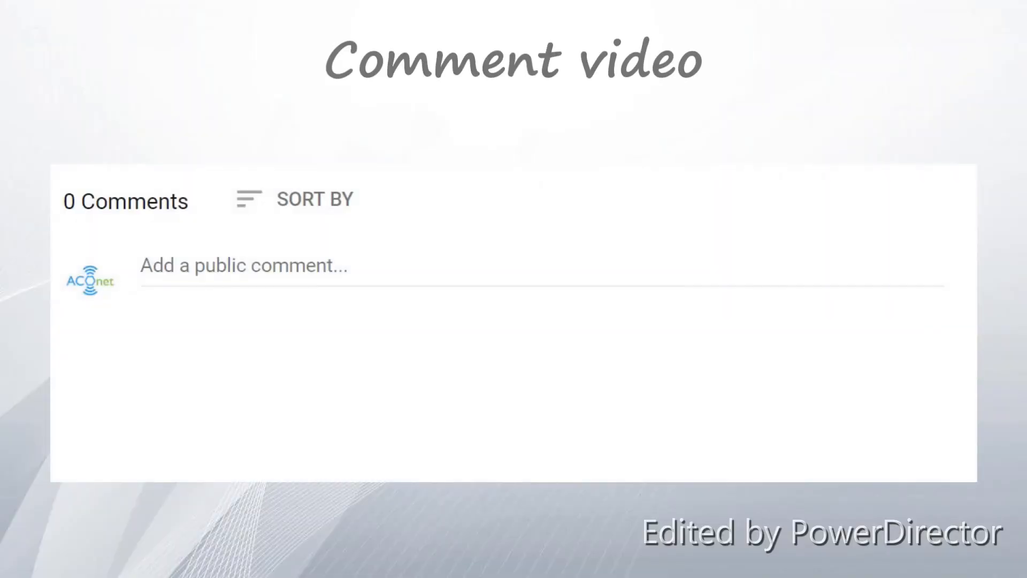
pyautogui.click(297, 275)
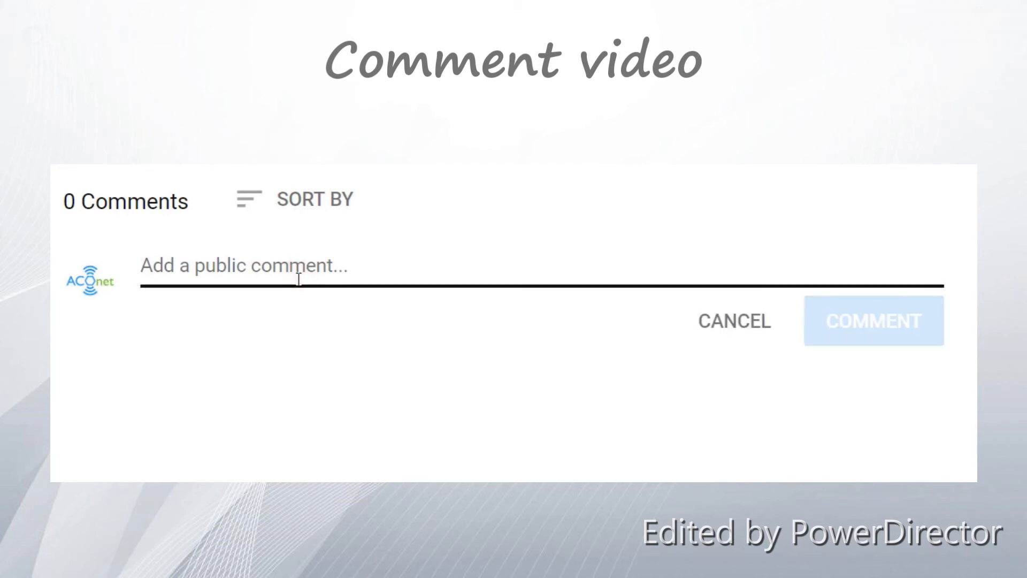
pyautogui.write('Great vide')
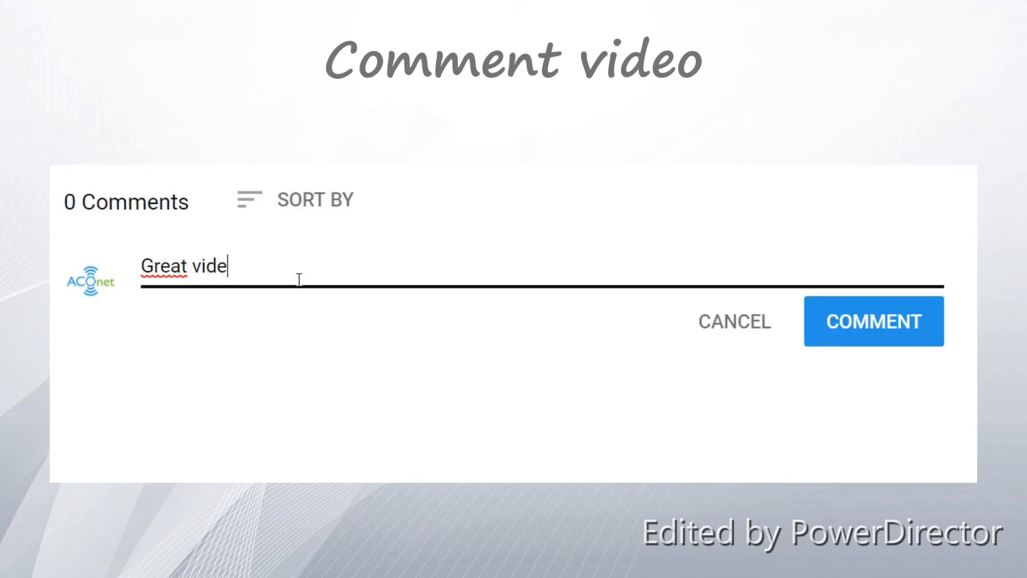
pyautogui.write('o, keep it up =)')
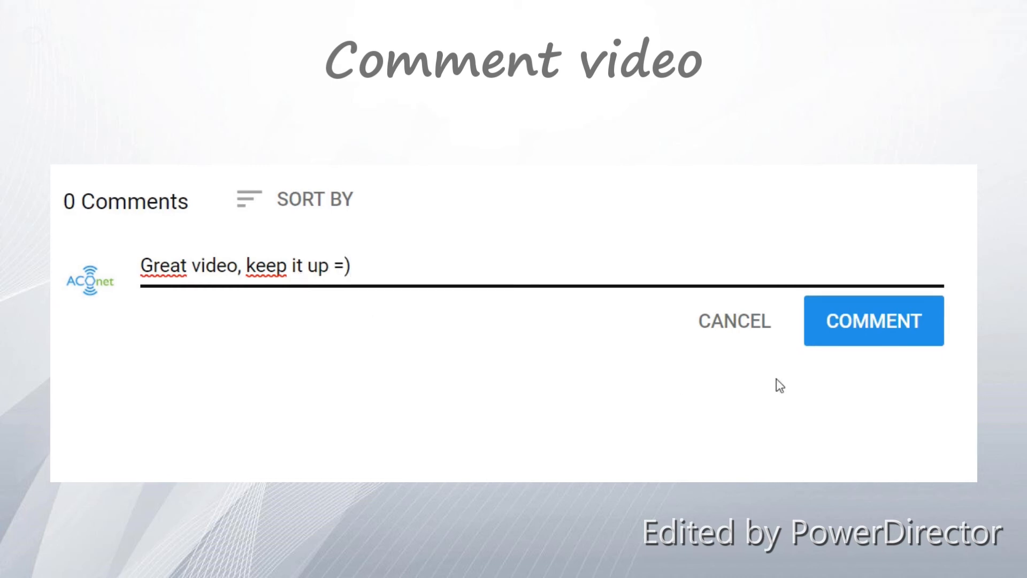
pyautogui.click(894, 323)
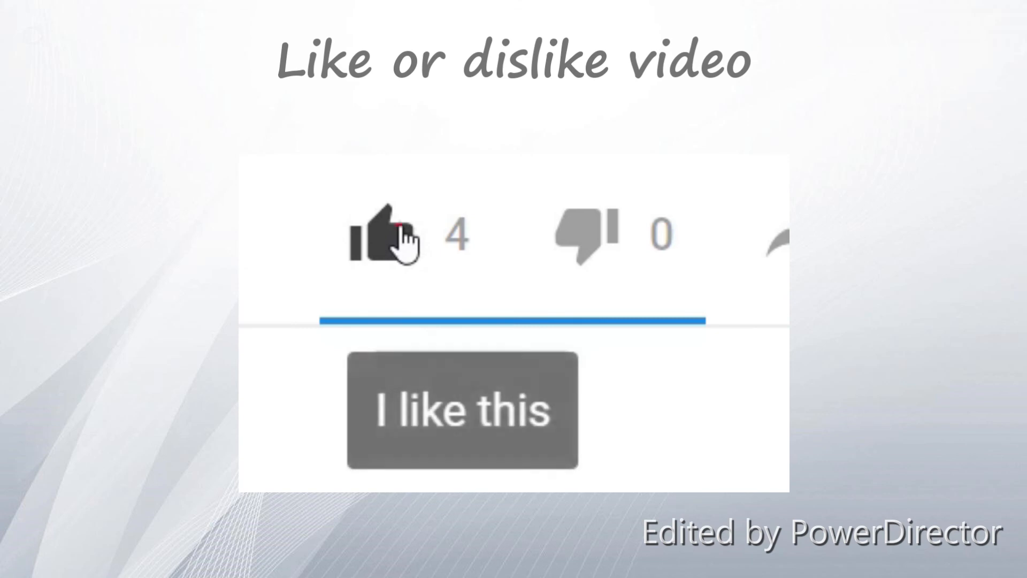
pyautogui.click(402, 242)
pyautogui.click(658, 258)
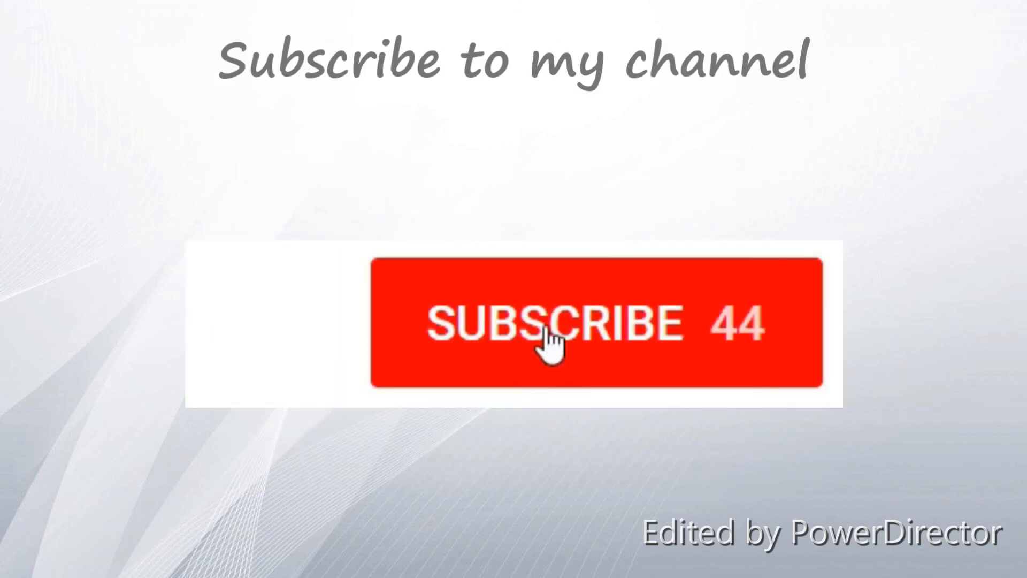
pyautogui.click(545, 340)
pyautogui.click(745, 329)
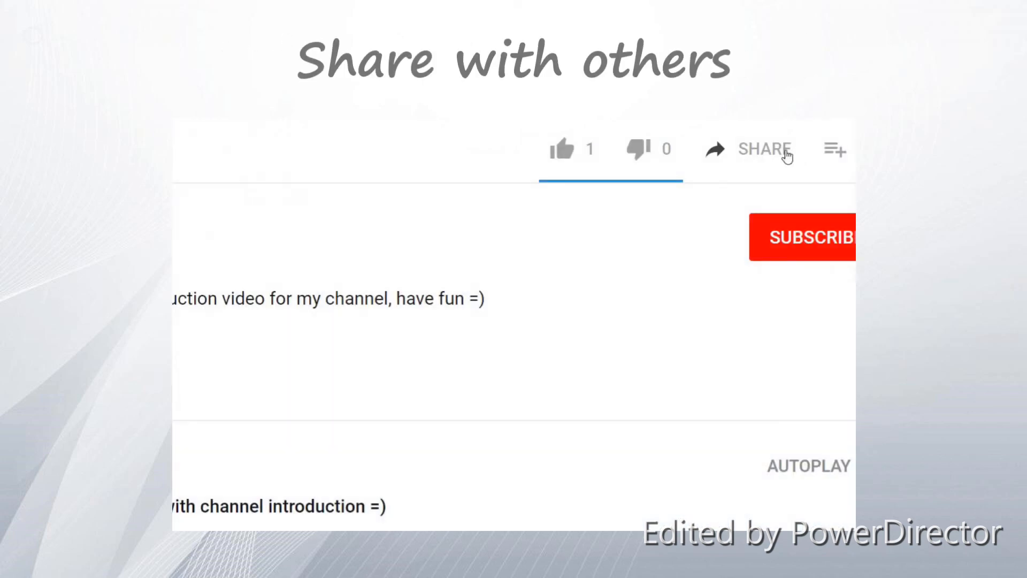
pyautogui.click(758, 150)
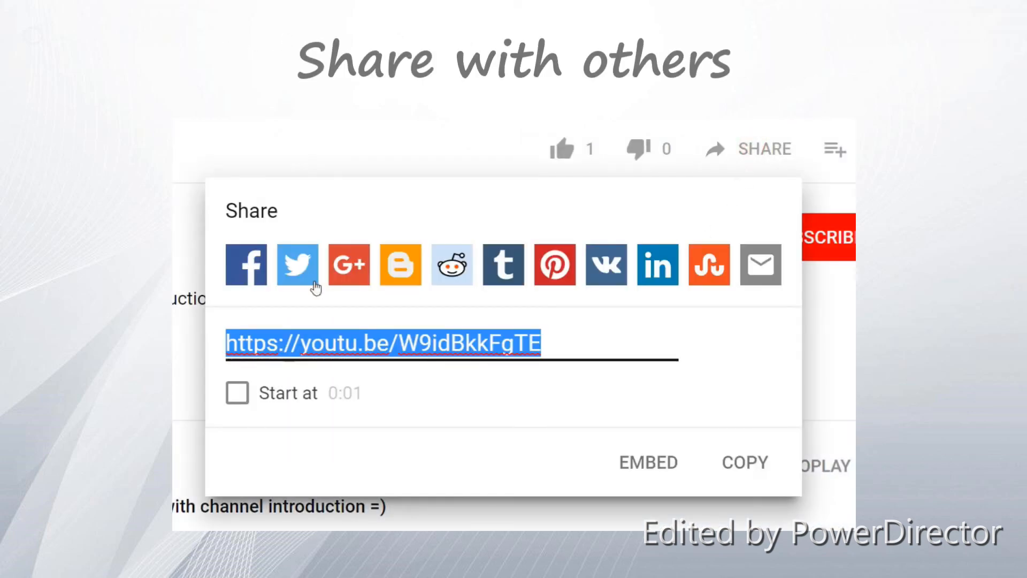